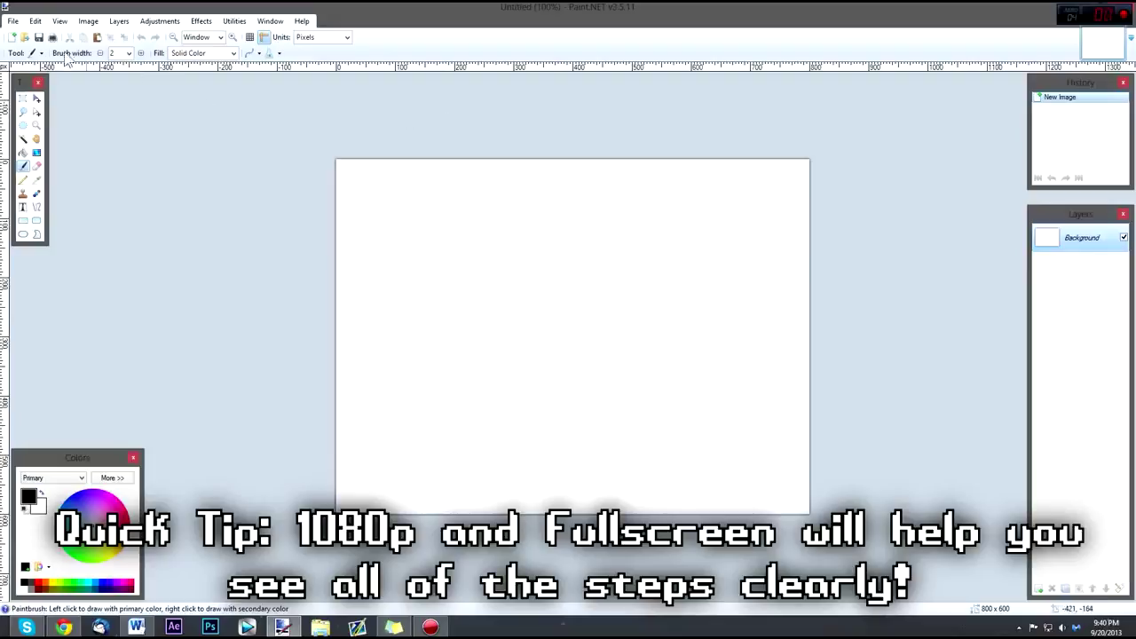
- Resize the canvas to 1920 by 1080 pixels
{"action": "left_click", "coordinate": [117, 21]}
{"action": "mouse_move", "coordinate": [80, 22]}
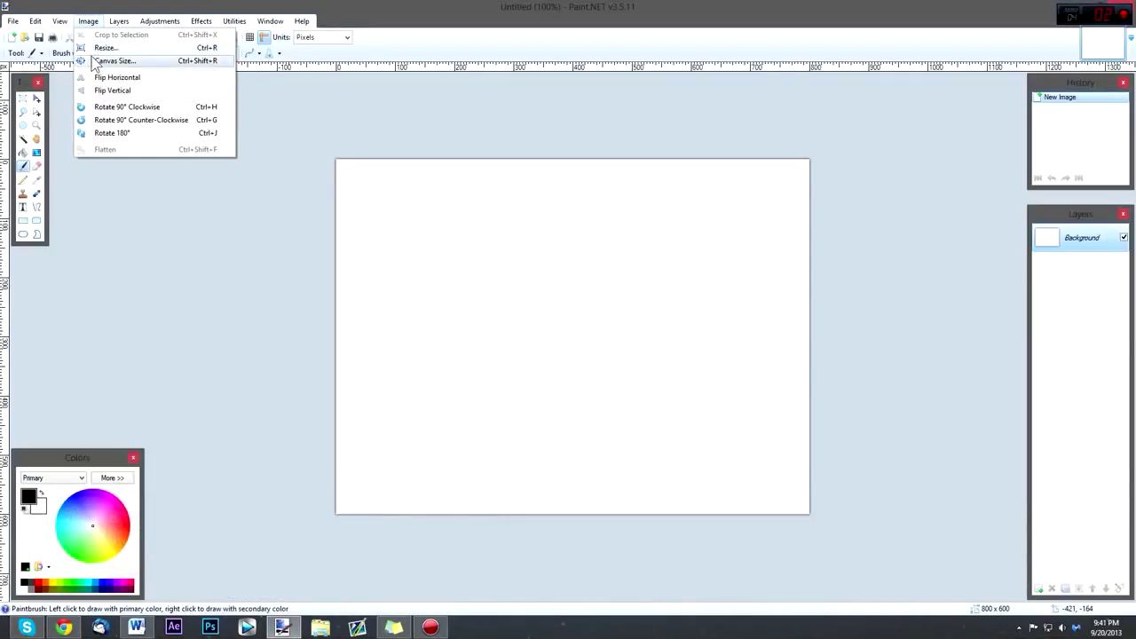
{"action": "left_click", "coordinate": [105, 60]}
{"action": "type", "text": "1920"}
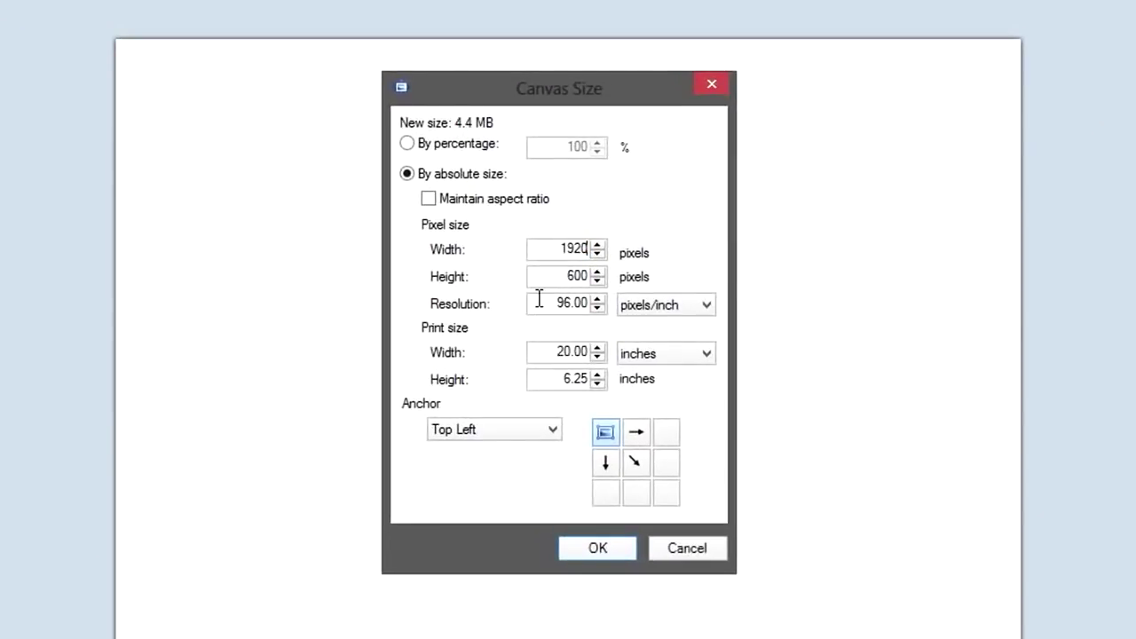
{"action": "key", "text": "Tab"}
{"action": "type", "text": "1080"}
{"action": "key", "text": "Return"}
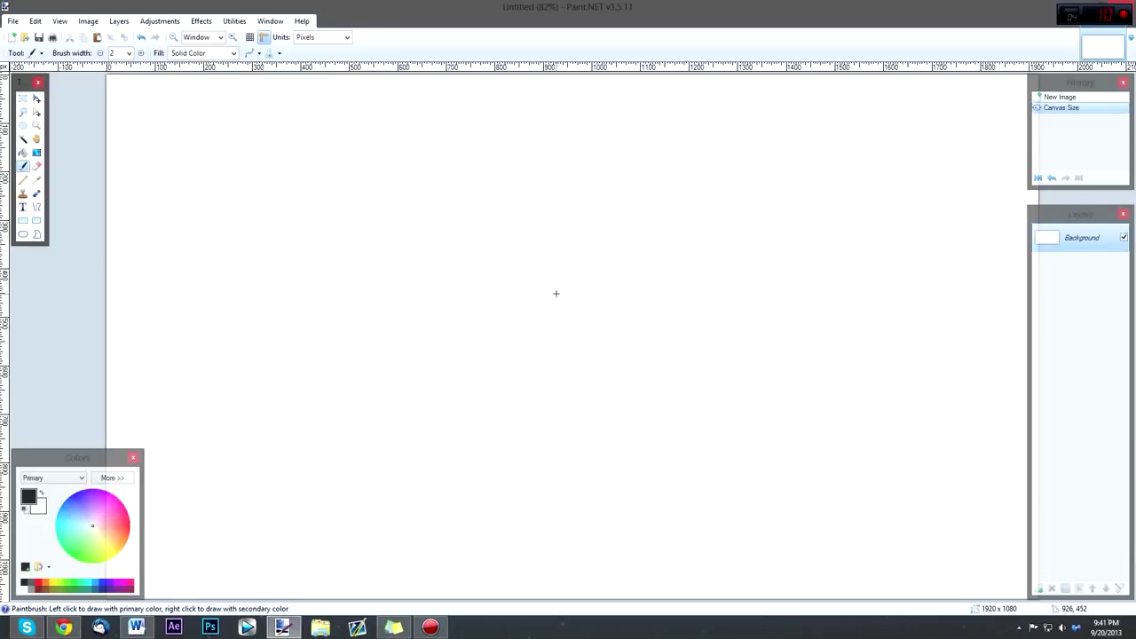
- Erase the entire white canvas to transparency
{"action": "scroll", "coordinate": [556, 292], "scroll_direction": "down", "scroll_amount": 3}
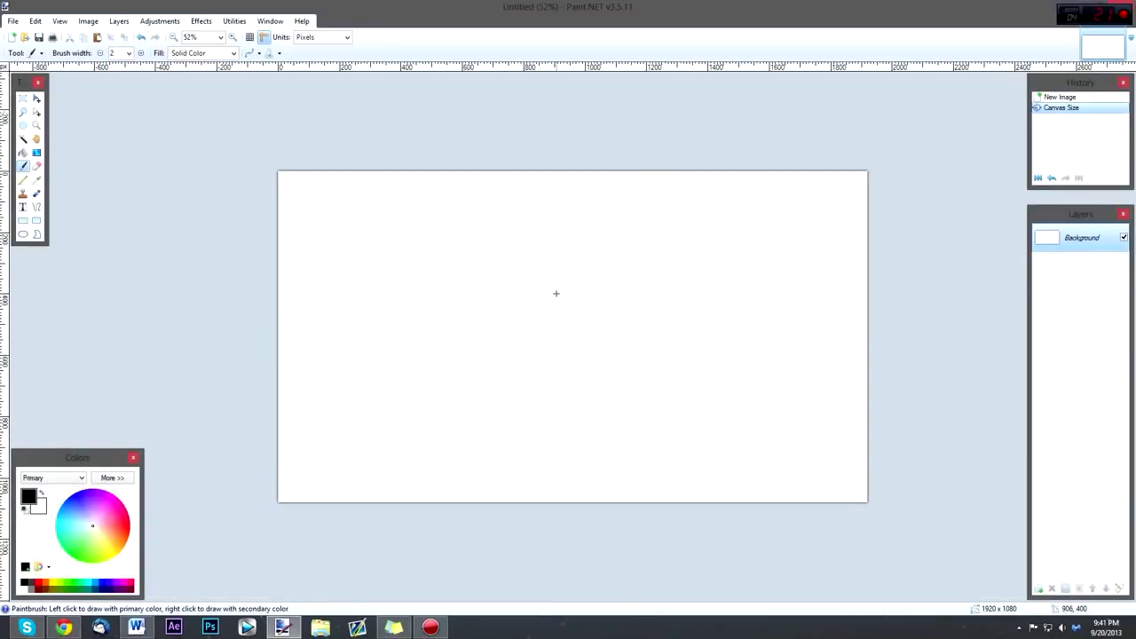
{"action": "key", "text": "ctrl+a"}
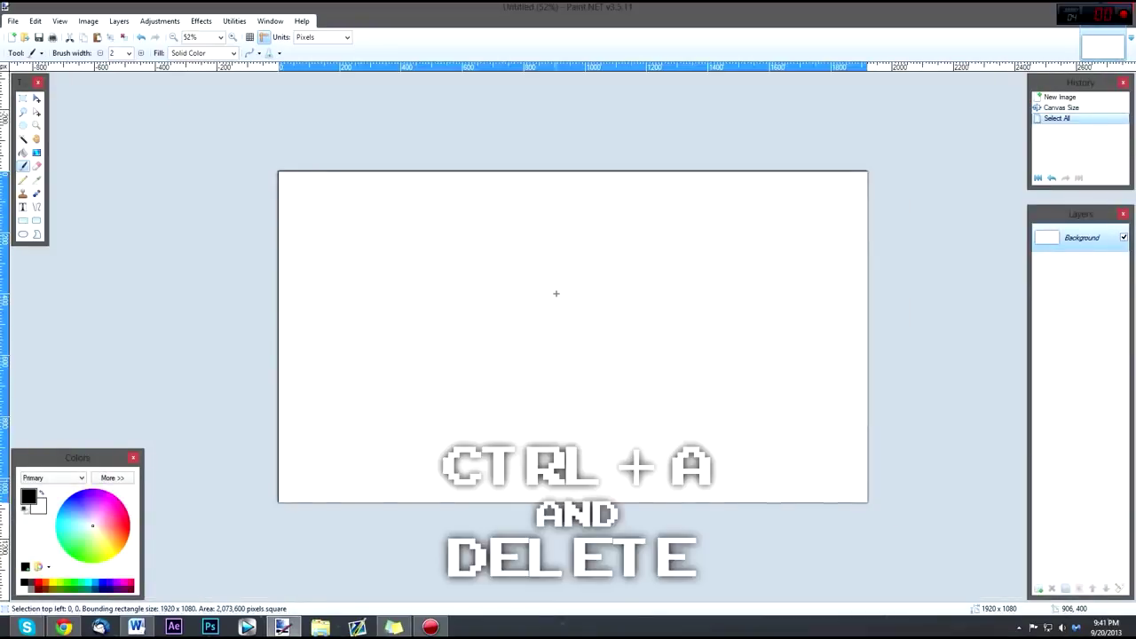
{"action": "key", "text": "Delete"}
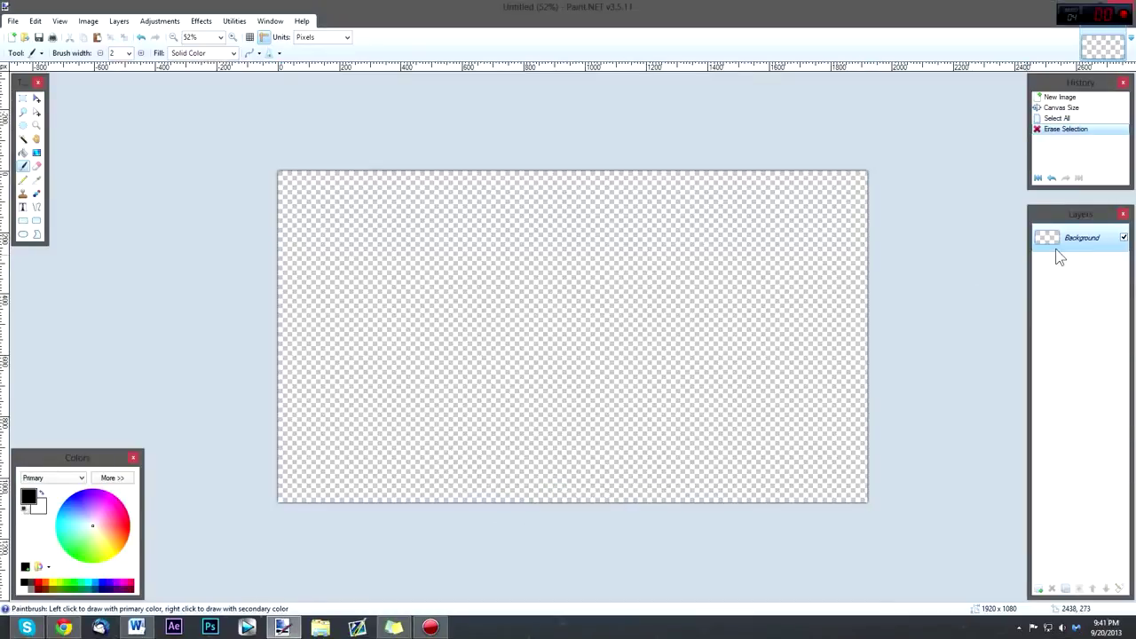
- Add a new layer above the Background layer, then make Background active again with the Line / Curve tool
{"action": "left_click", "coordinate": [1038, 588]}
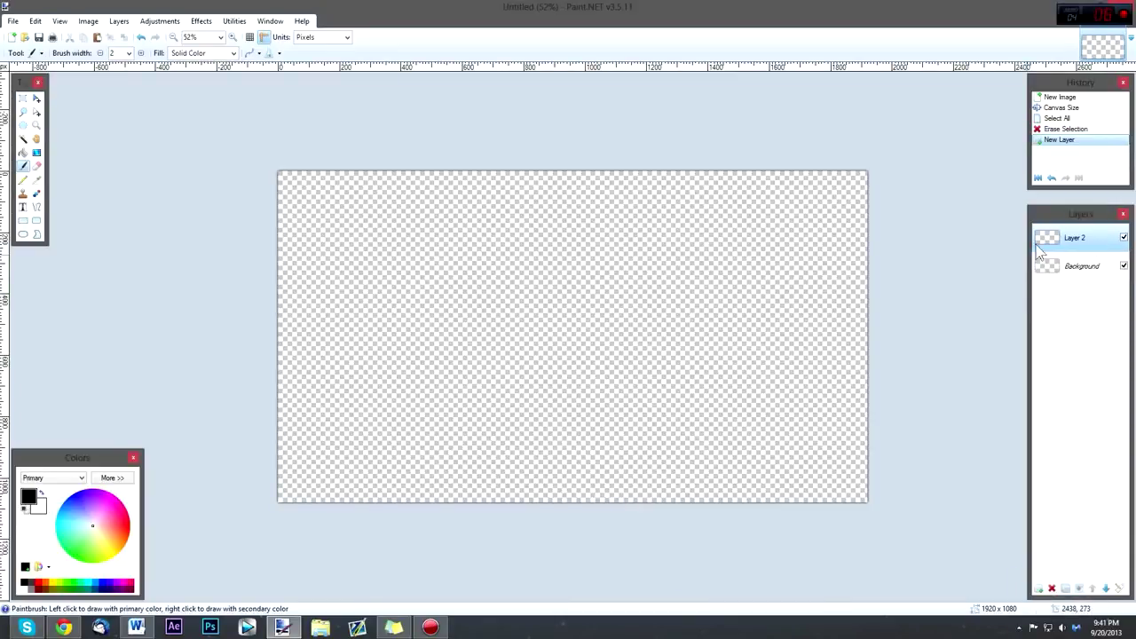
{"action": "left_click", "coordinate": [1075, 269]}
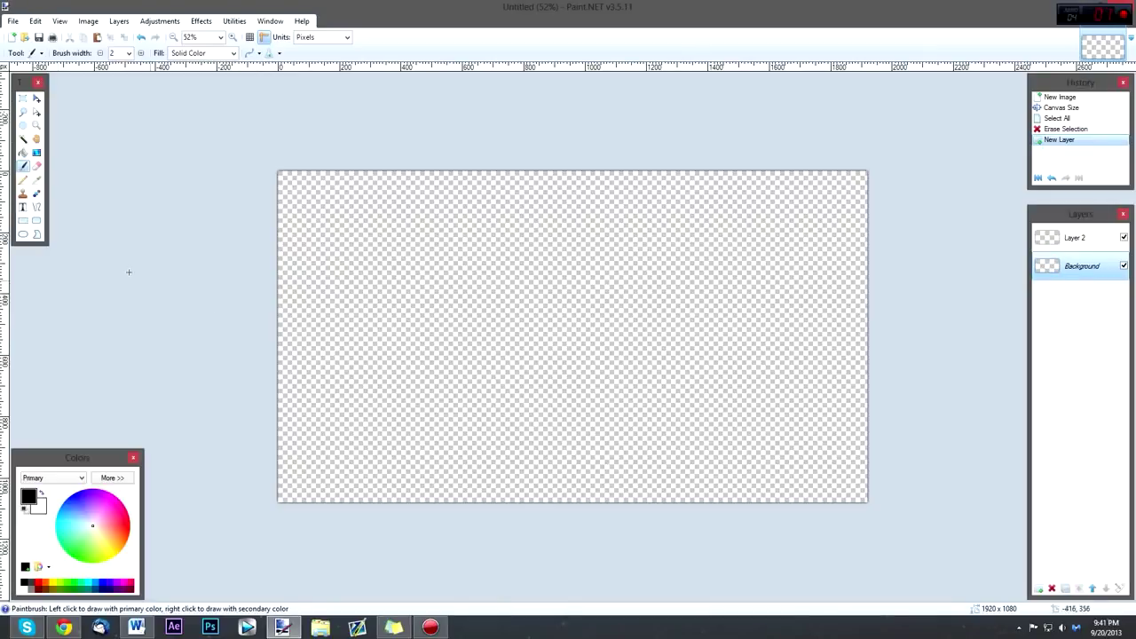
{"action": "left_click", "coordinate": [37, 207]}
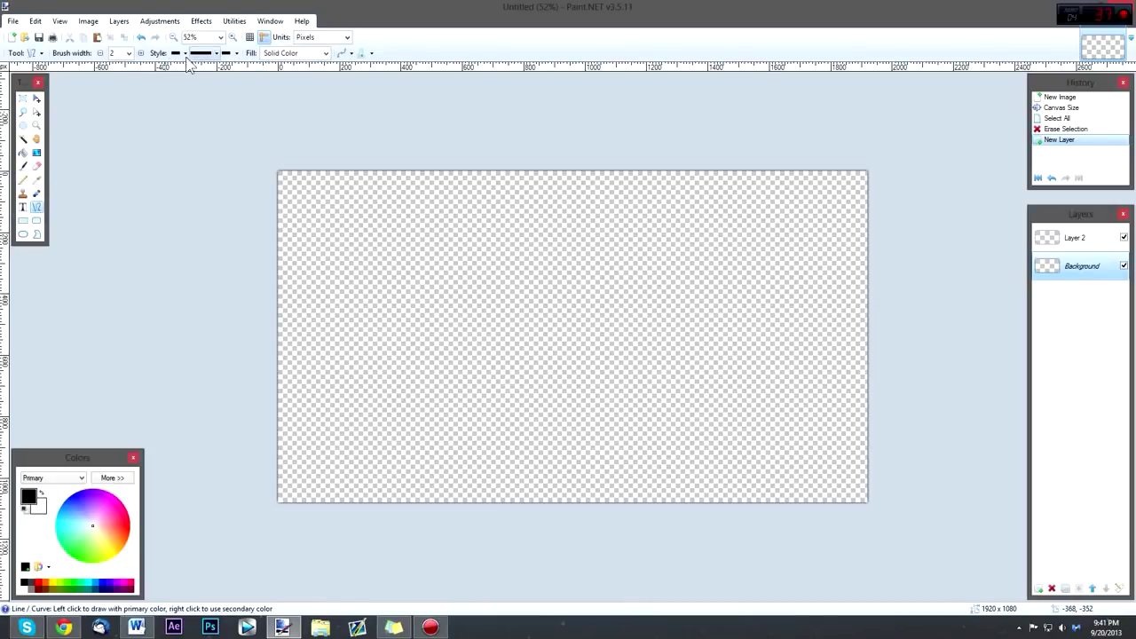
{"action": "left_click", "coordinate": [129, 53]}
{"action": "left_click", "coordinate": [125, 207]}
{"action": "left_click_drag", "start_coordinate": [241, 405], "coordinate": [483, 194]}
{"action": "key", "text": "ctrl+z"}
- Draw three parallel diagonal black stripes across the Background layer with a line brush width of 350
{"action": "left_click", "coordinate": [129, 53]}
{"action": "left_click", "coordinate": [124, 278]}
{"action": "mouse_move", "coordinate": [11, 590]}
{"action": "left_mouse_down"}
{"action": "mouse_move", "coordinate": [373, 330]}
{"action": "mouse_move", "coordinate": [538, 134]}
{"action": "mouse_move", "coordinate": [586, 109]}
{"action": "mouse_move", "coordinate": [514, 98]}
{"action": "mouse_move", "coordinate": [535, 112]}
{"action": "mouse_move", "coordinate": [520, 106]}
{"action": "left_mouse_up"}
{"action": "left_click_drag", "start_coordinate": [366, 545], "coordinate": [808, 103]}
{"action": "left_click_drag", "start_coordinate": [616, 551], "coordinate": [820, 360]}
{"action": "key", "text": "ctrl+z"}
{"action": "left_click_drag", "start_coordinate": [653, 564], "coordinate": [968, 245]}
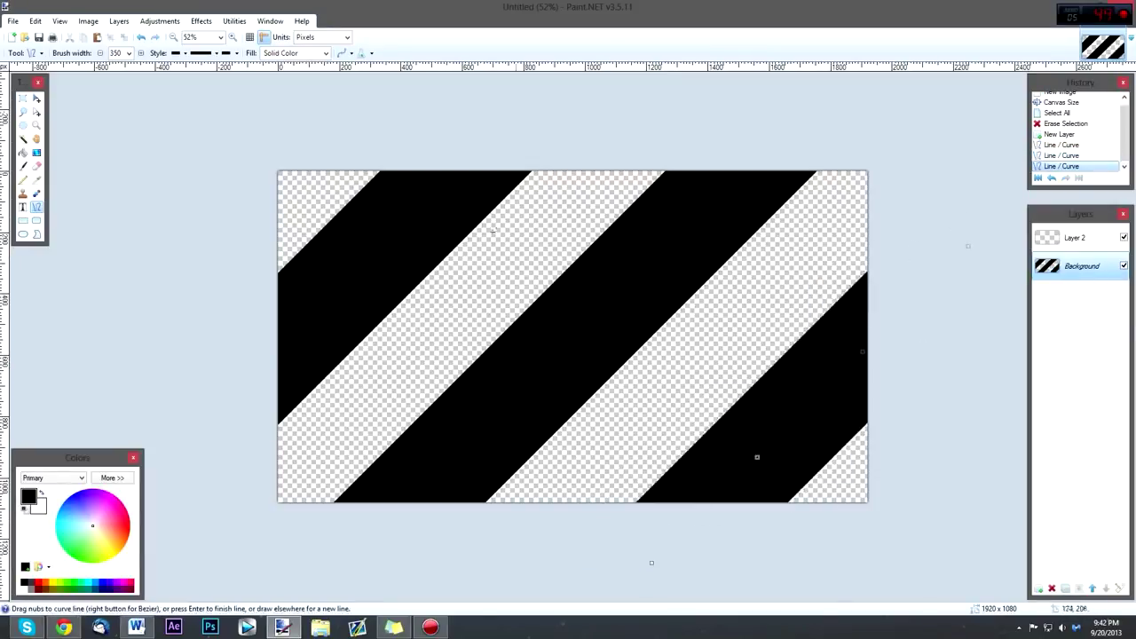
- Recolor all three black stripes bright blue with the Paint Bucket
{"action": "left_click", "coordinate": [23, 99]}
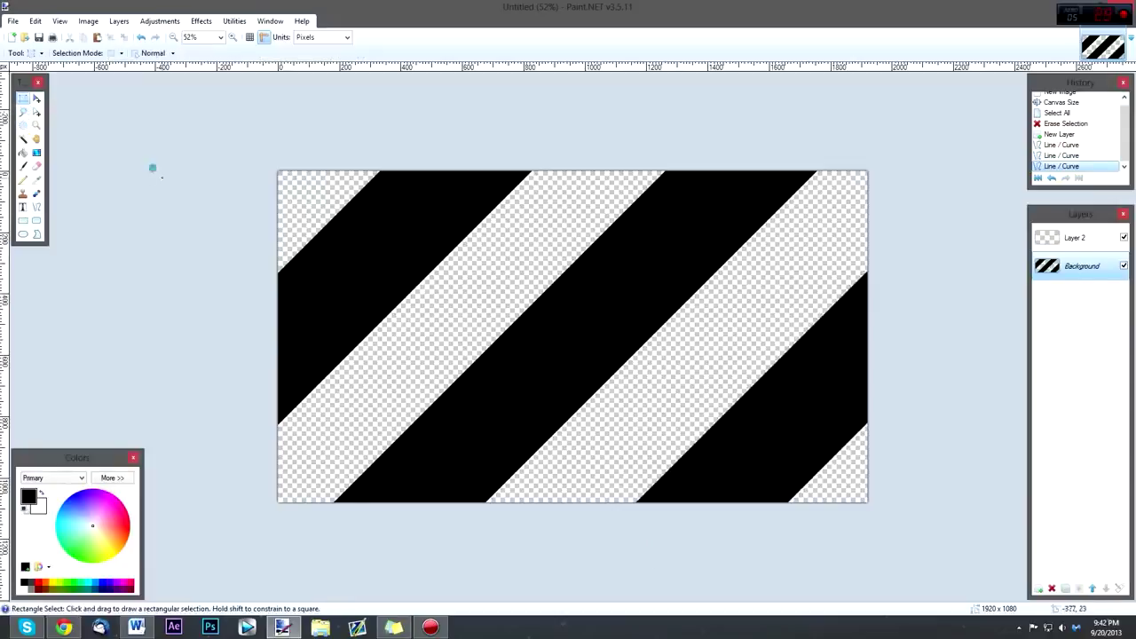
{"action": "key", "text": "f"}
{"action": "left_click", "coordinate": [377, 225]}
{"action": "left_click", "coordinate": [82, 521]}
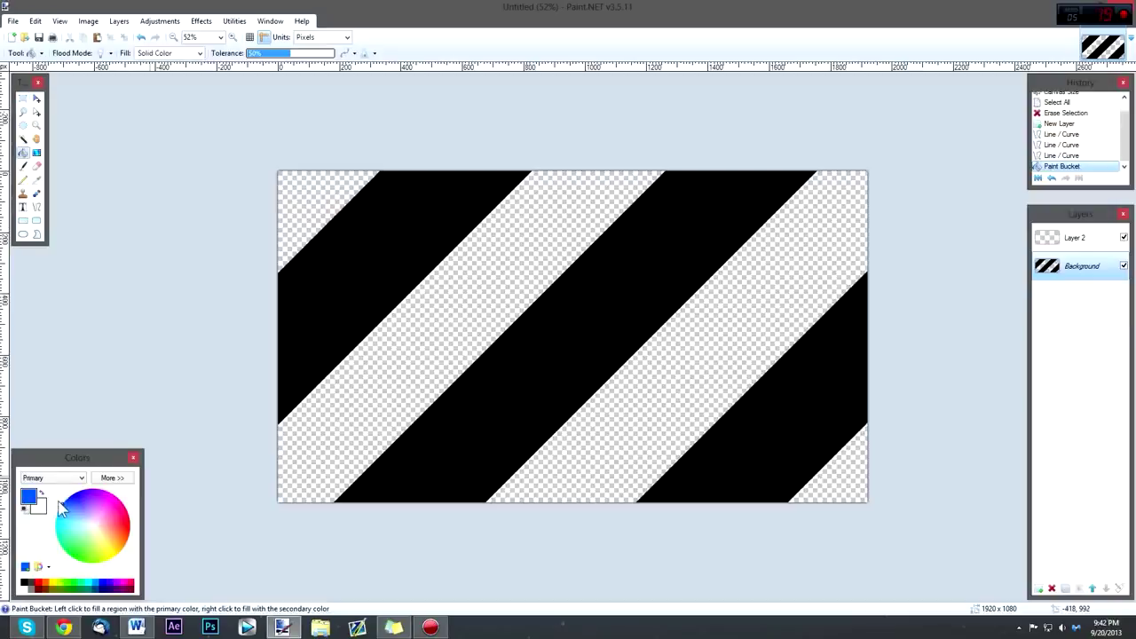
{"action": "left_click", "coordinate": [304, 293]}
{"action": "left_click", "coordinate": [521, 375]}
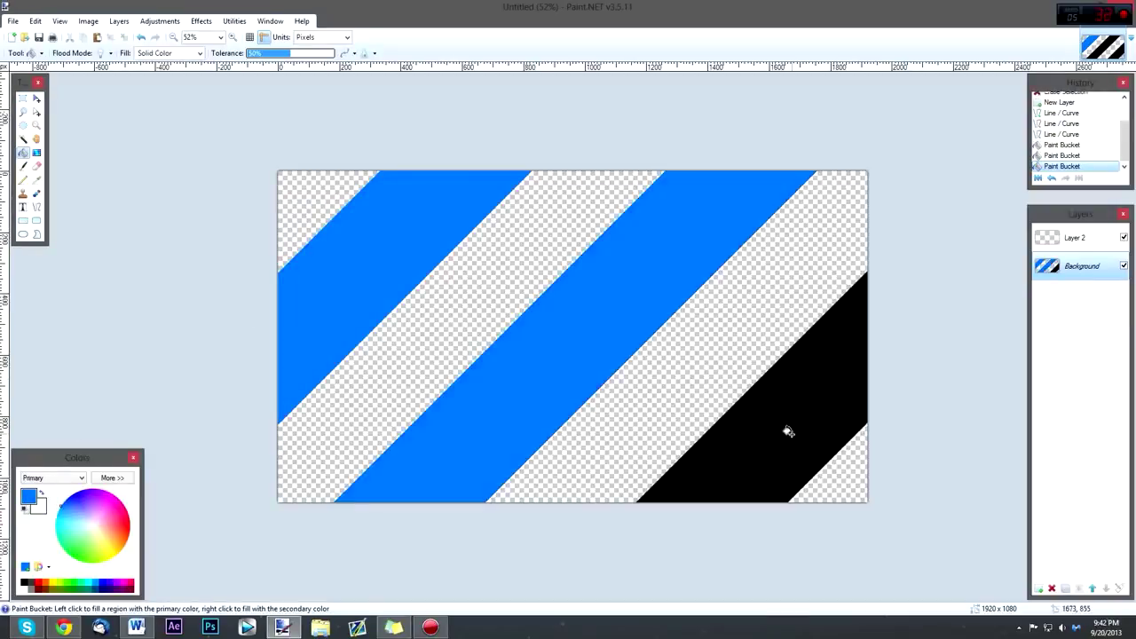
{"action": "left_click", "coordinate": [791, 436]}
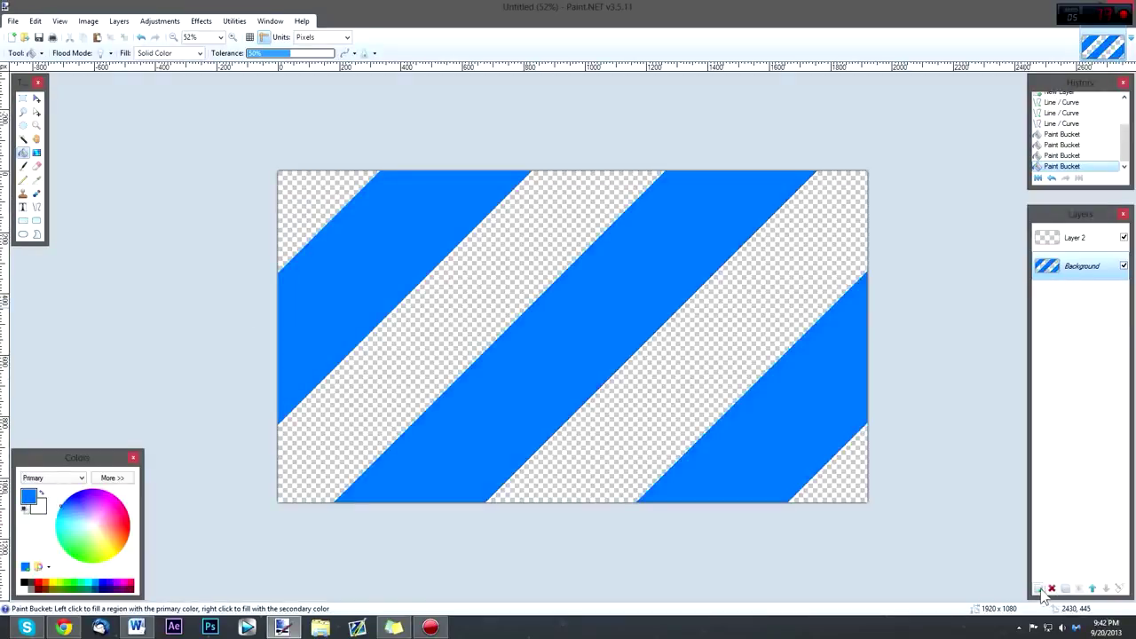
- Add a layer beneath the striped Background layer and fill it with a darker blue
{"action": "left_click", "coordinate": [1038, 589]}
{"action": "left_click", "coordinate": [1105, 588]}
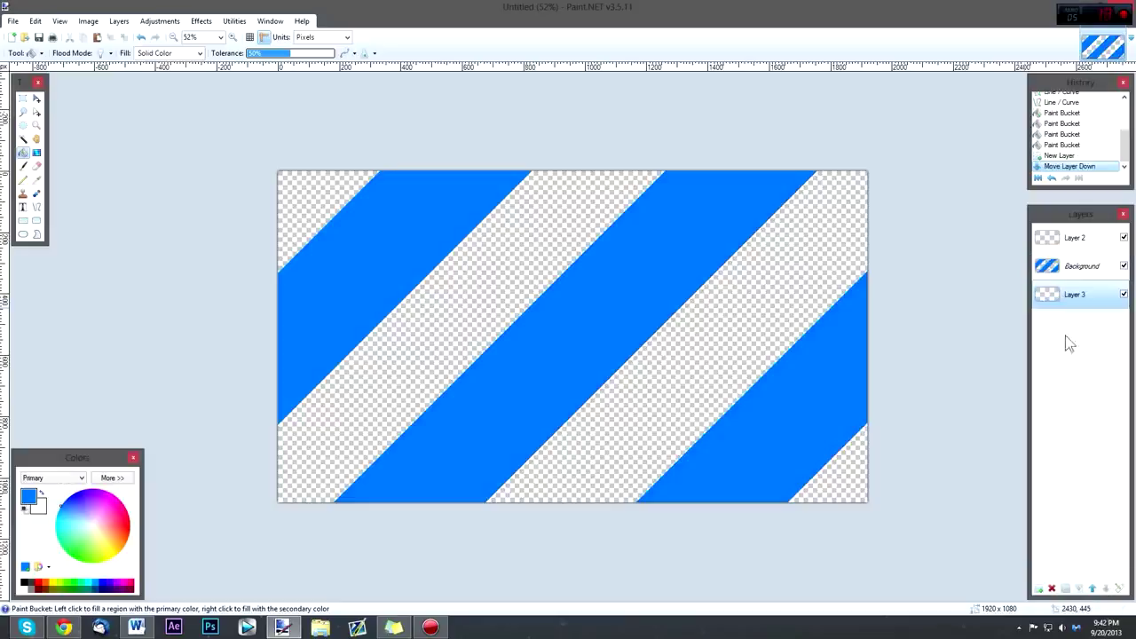
{"action": "left_click_drag", "start_coordinate": [80, 510], "coordinate": [64, 516]}
{"action": "left_click", "coordinate": [355, 395]}
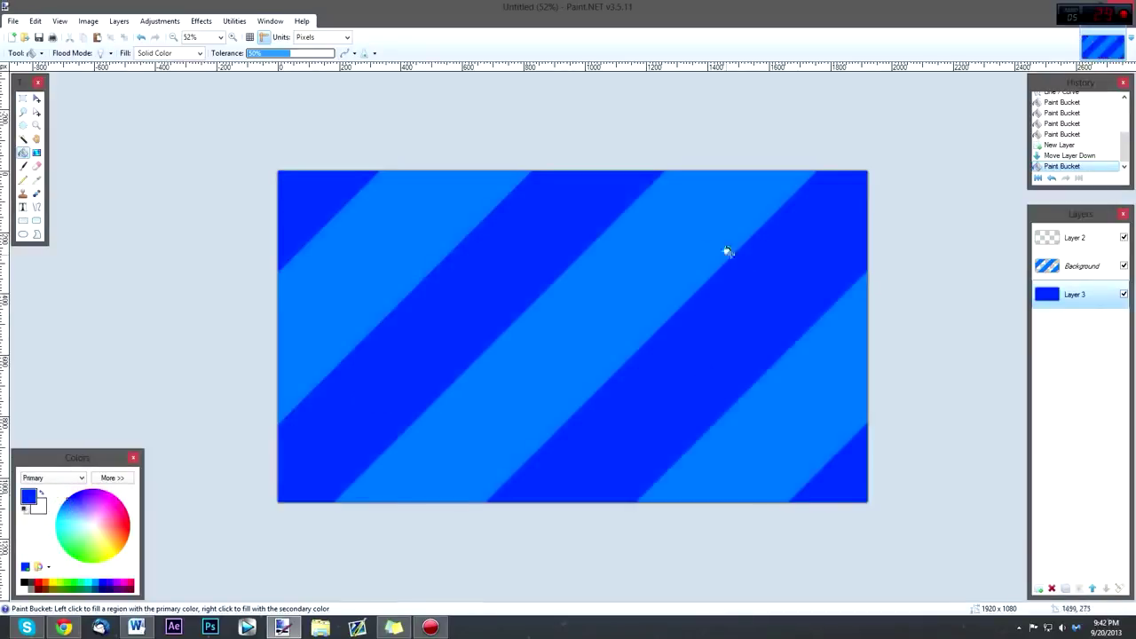
- Apply a black Drop Shadow to the stripes on the Background layer with widening radius 14 and blur radius 24
{"action": "left_click", "coordinate": [1078, 271]}
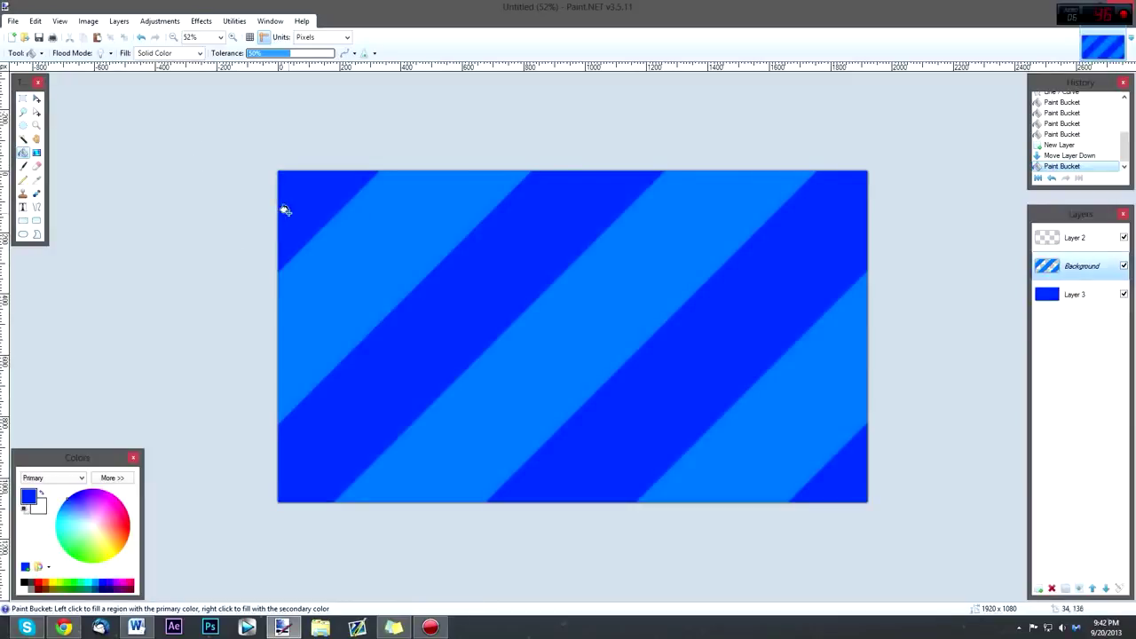
{"action": "left_click", "coordinate": [198, 21]}
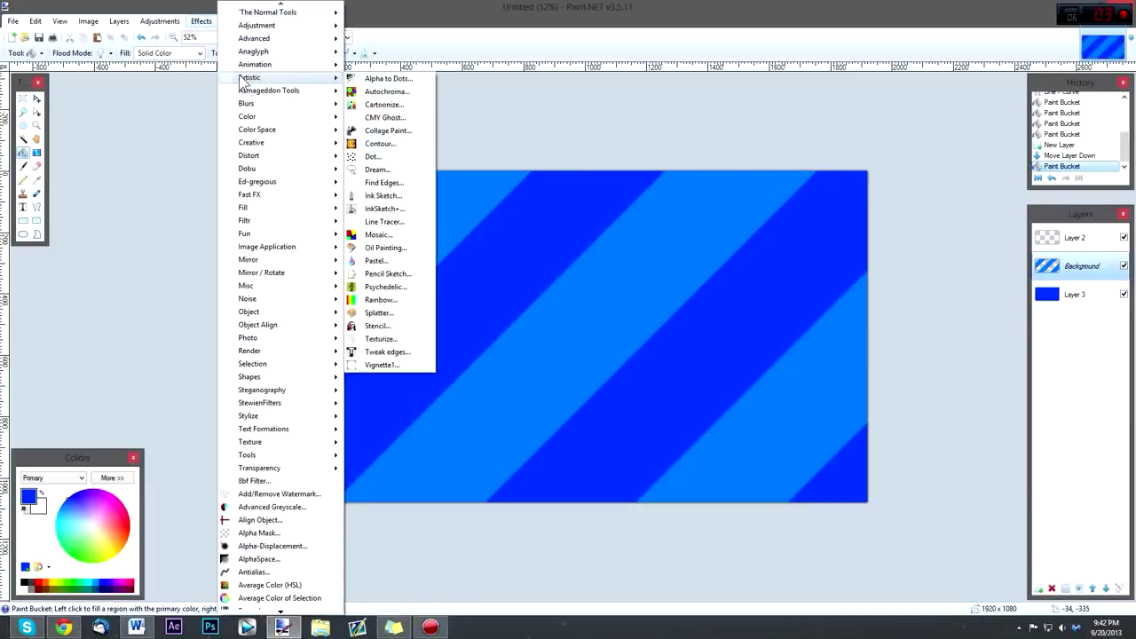
{"action": "mouse_move", "coordinate": [239, 313]}
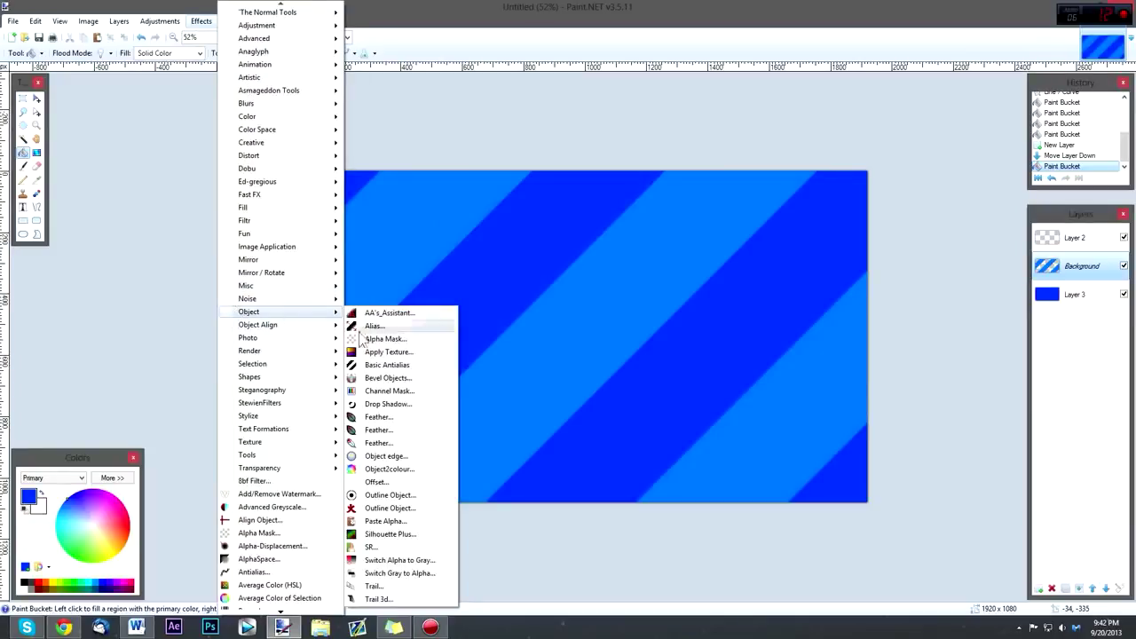
{"action": "left_click", "coordinate": [388, 405]}
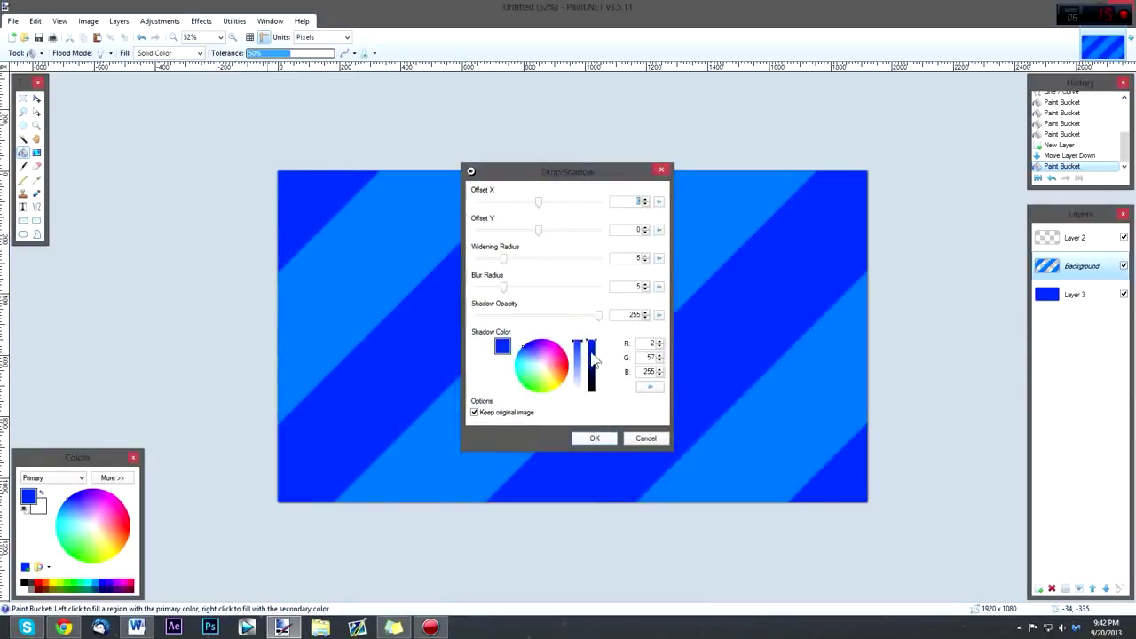
{"action": "left_click_drag", "start_coordinate": [593, 358], "coordinate": [595, 417]}
{"action": "left_click_drag", "start_coordinate": [501, 258], "coordinate": [598, 294]}
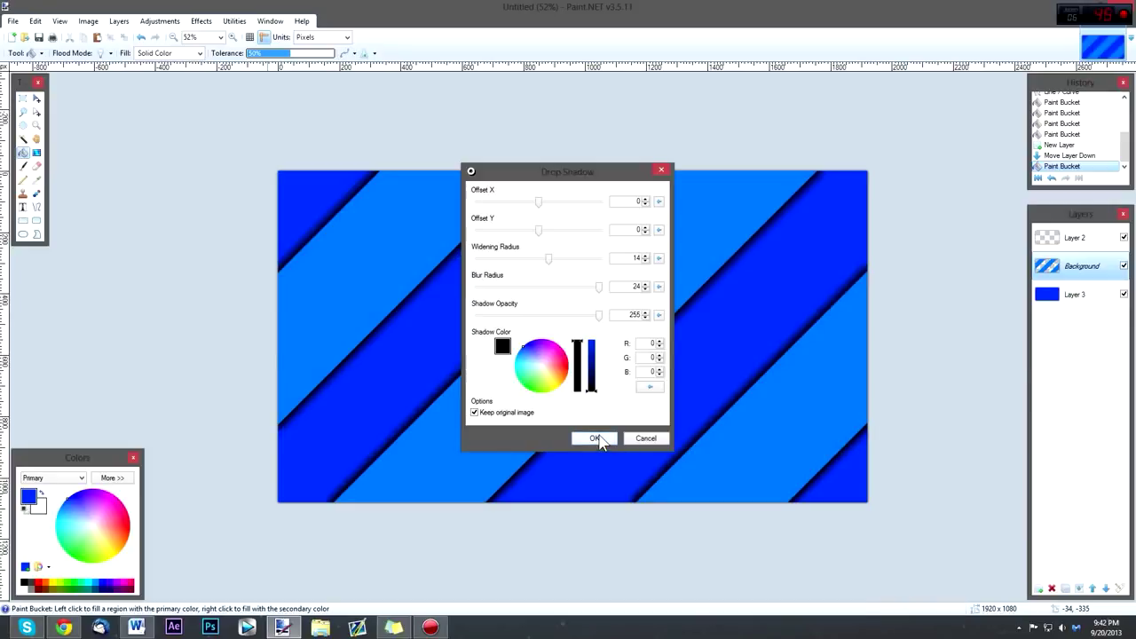
{"action": "left_click", "coordinate": [596, 439]}
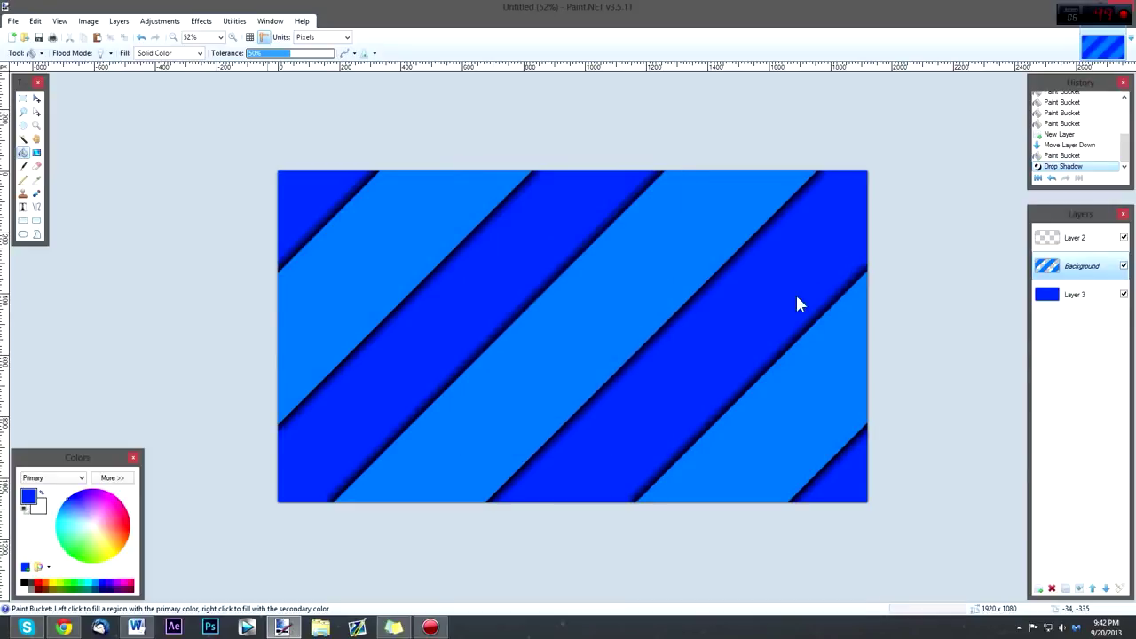
- Add a new empty layer directly above the striped Background layer
{"action": "scroll", "coordinate": [630, 315], "scroll_direction": "down", "scroll_amount": 11}
{"action": "scroll", "coordinate": [629, 315], "scroll_direction": "up", "scroll_amount": 10}
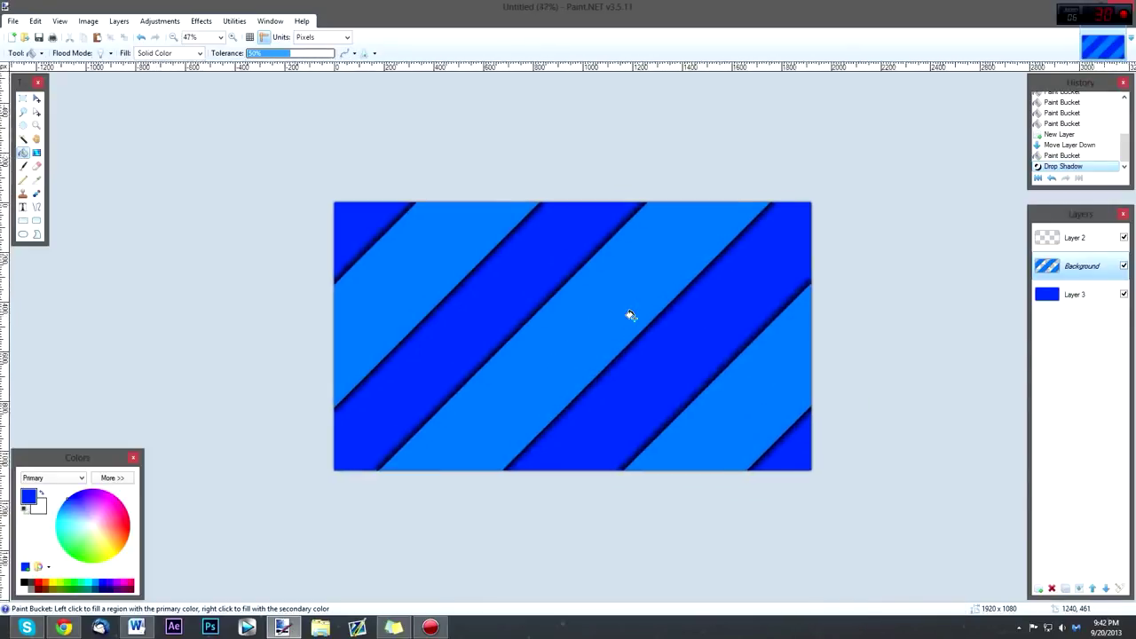
{"action": "scroll", "coordinate": [630, 315], "scroll_direction": "up", "scroll_amount": 3}
{"action": "scroll", "coordinate": [457, 318], "scroll_direction": "down", "scroll_amount": 4}
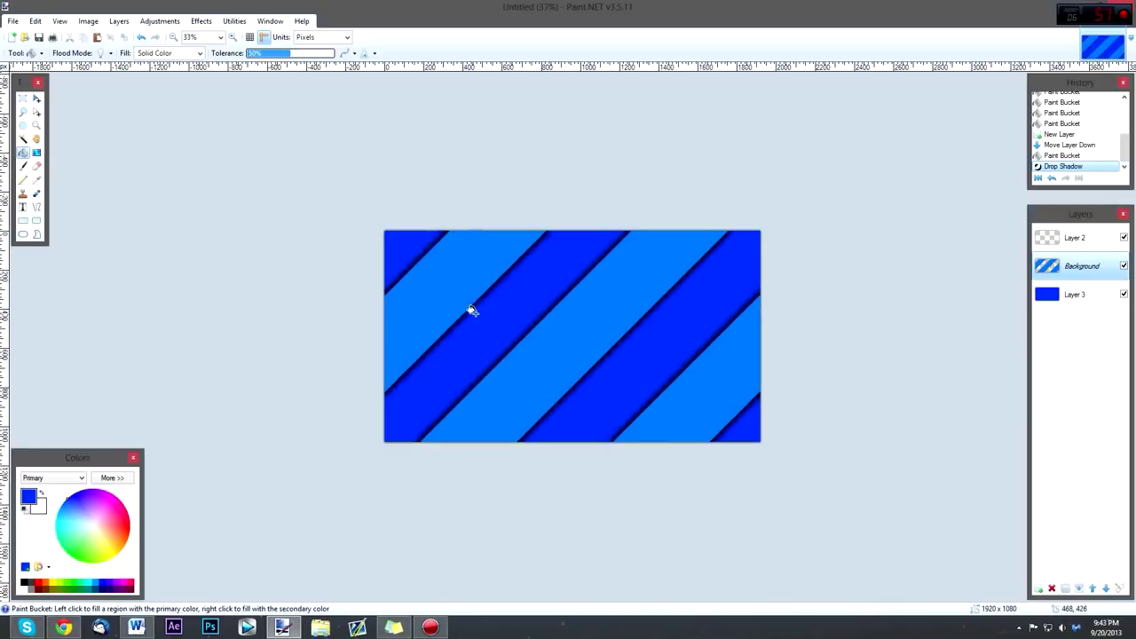
{"action": "scroll", "coordinate": [753, 299], "scroll_direction": "up", "scroll_amount": 2}
{"action": "left_click", "coordinate": [1040, 588]}
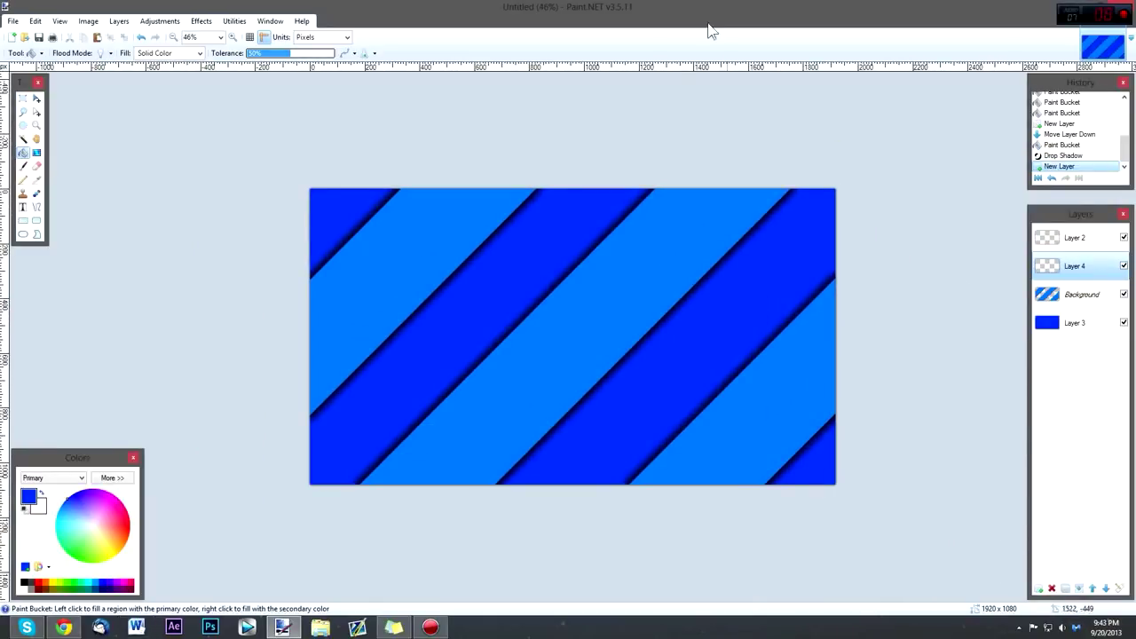
- Open the fabric texture top-new.jpg as a separate image and copy its entire contents
{"action": "mouse_move", "coordinate": [0, 355]}
{"action": "left_mouse_down"}
{"action": "mouse_move", "coordinate": [509, 363]}
{"action": "mouse_move", "coordinate": [543, 343]}
{"action": "left_mouse_up"}
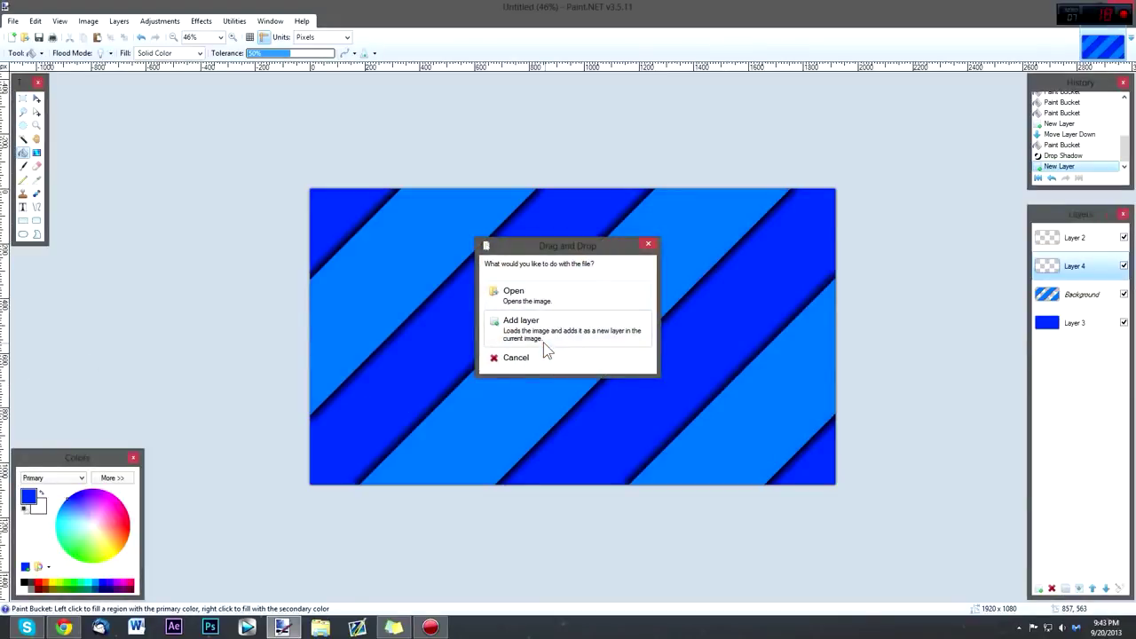
{"action": "left_click", "coordinate": [542, 293]}
{"action": "key", "text": "ctrl+a"}
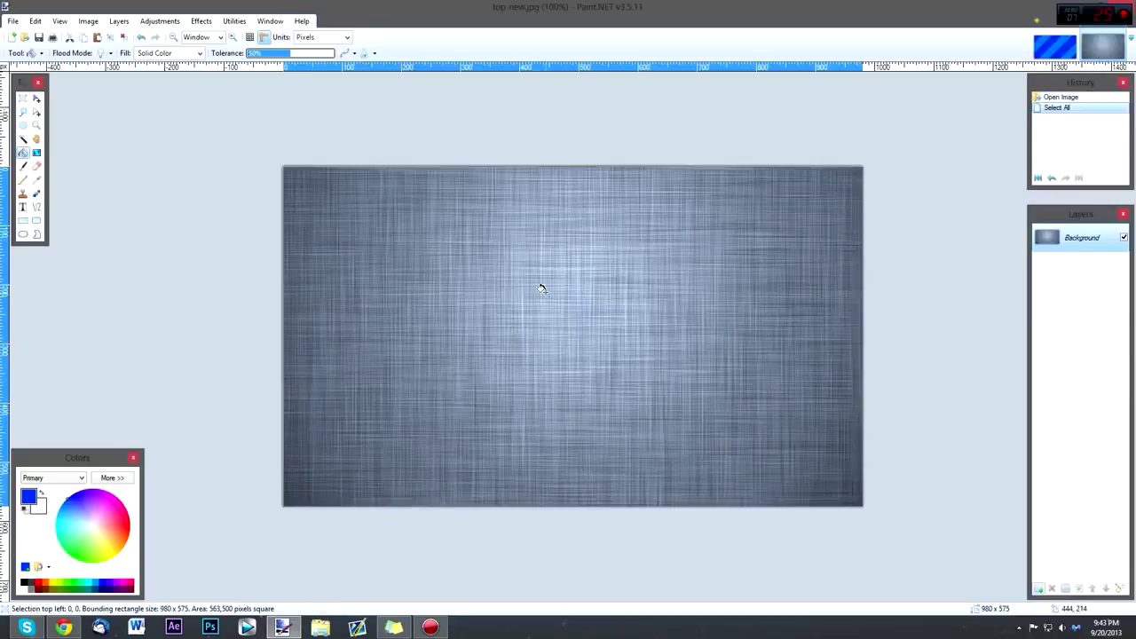
- Paste the texture into Layer 4 of the striped image and scale it to cover the whole canvas
{"action": "left_click", "coordinate": [1054, 46]}
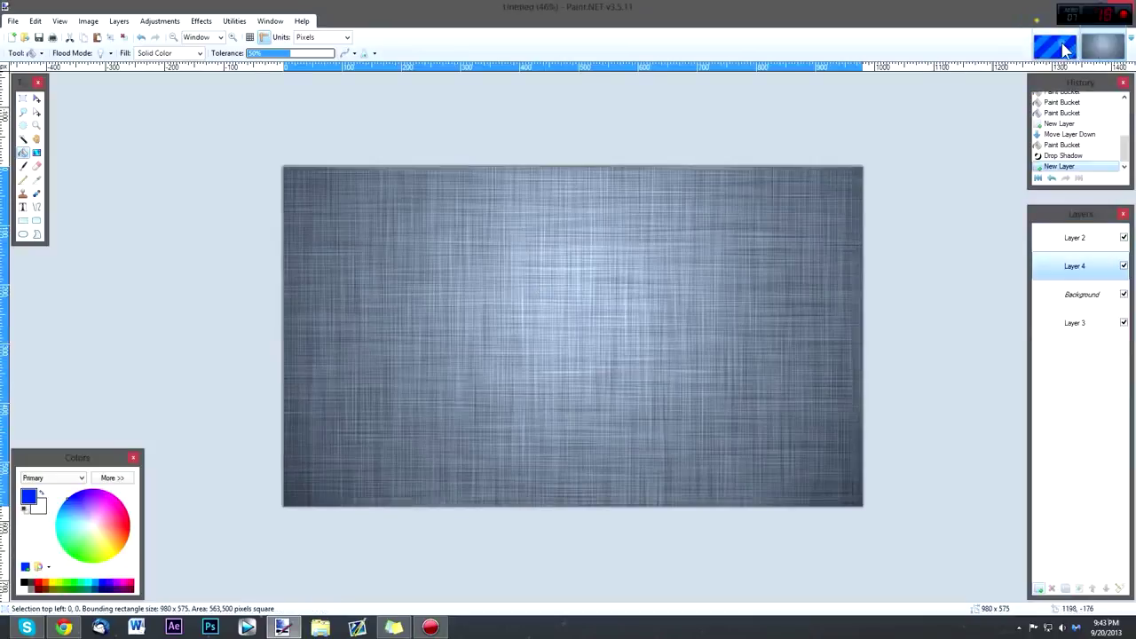
{"action": "key", "text": "m"}
{"action": "key", "text": "ctrl+v"}
{"action": "mouse_move", "coordinate": [578, 346]}
{"action": "left_mouse_down"}
{"action": "mouse_move", "coordinate": [839, 490]}
{"action": "mouse_move", "coordinate": [836, 482]}
{"action": "left_mouse_up"}
- Set the opacity of texture Layer 4 to 60 and clear the selection
{"action": "double_click", "coordinate": [1090, 266]}
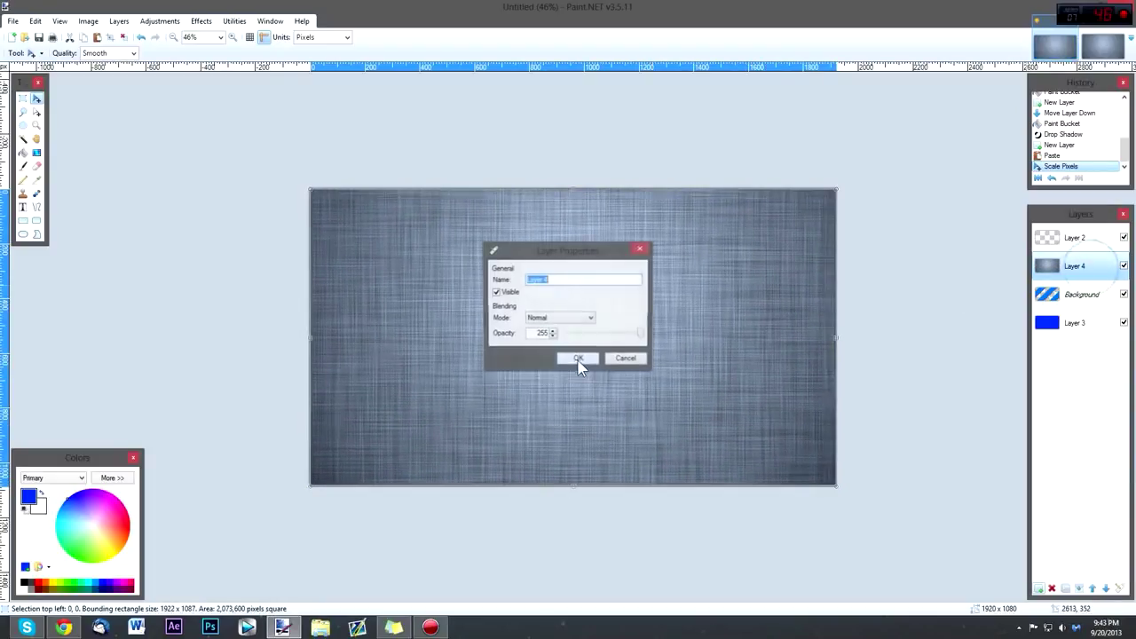
{"action": "left_click_drag", "start_coordinate": [647, 337], "coordinate": [588, 336]}
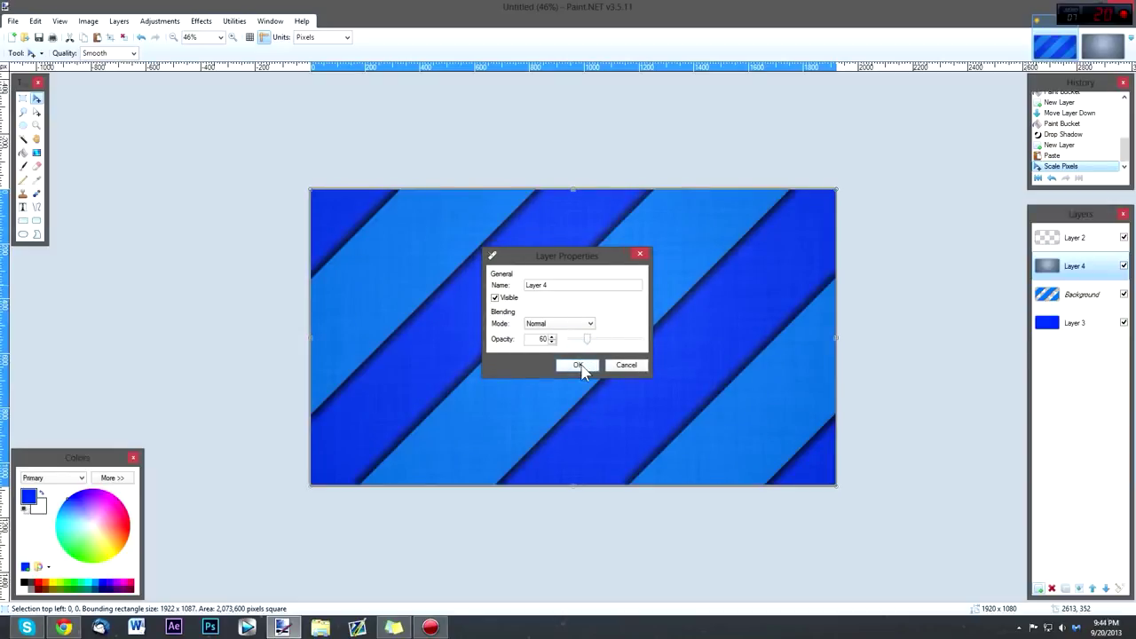
{"action": "left_click", "coordinate": [578, 359]}
{"action": "left_click", "coordinate": [23, 98]}
{"action": "left_click", "coordinate": [456, 401]}
- Merge the striped Background layer down into the dark blue Layer 3
{"action": "key", "text": "ctrl+minus"}
{"action": "scroll", "coordinate": [456, 401], "scroll_direction": "up", "scroll_amount": 4}
{"action": "scroll", "coordinate": [456, 401], "scroll_direction": "down", "scroll_amount": 2}
{"action": "scroll", "coordinate": [470, 402], "scroll_direction": "up", "scroll_amount": 1}
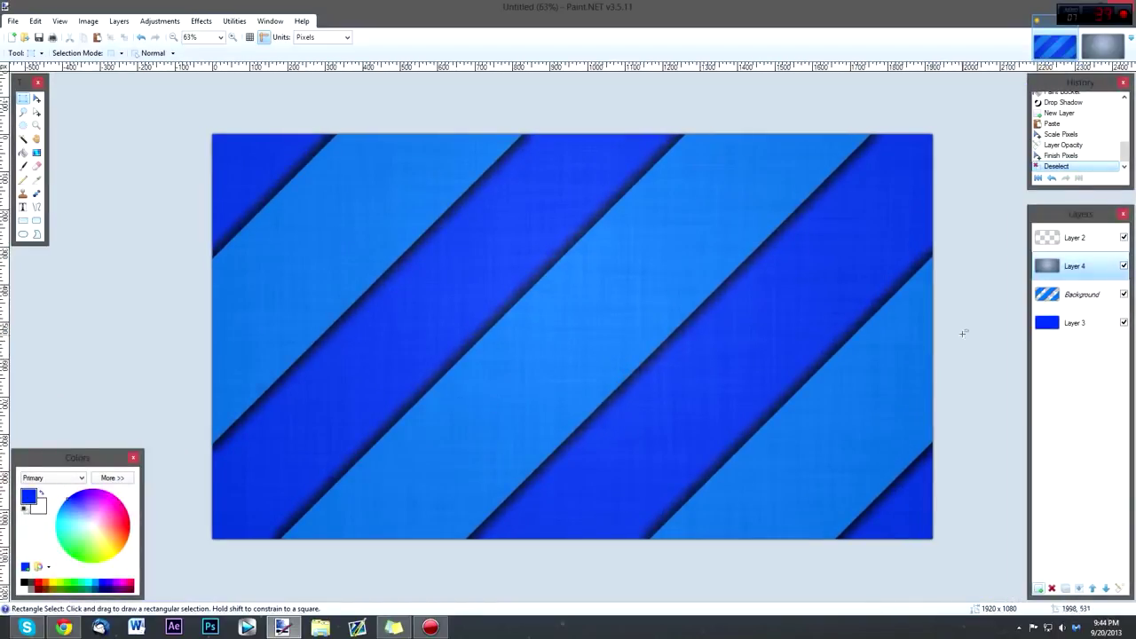
{"action": "left_click", "coordinate": [1084, 298]}
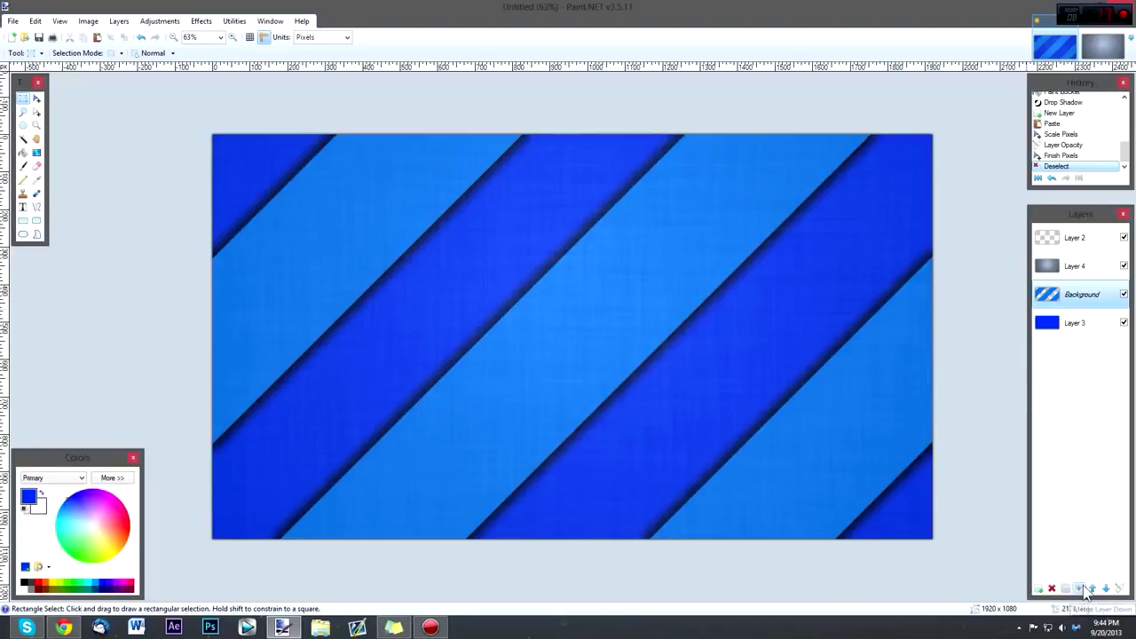
{"action": "left_click", "coordinate": [1080, 590]}
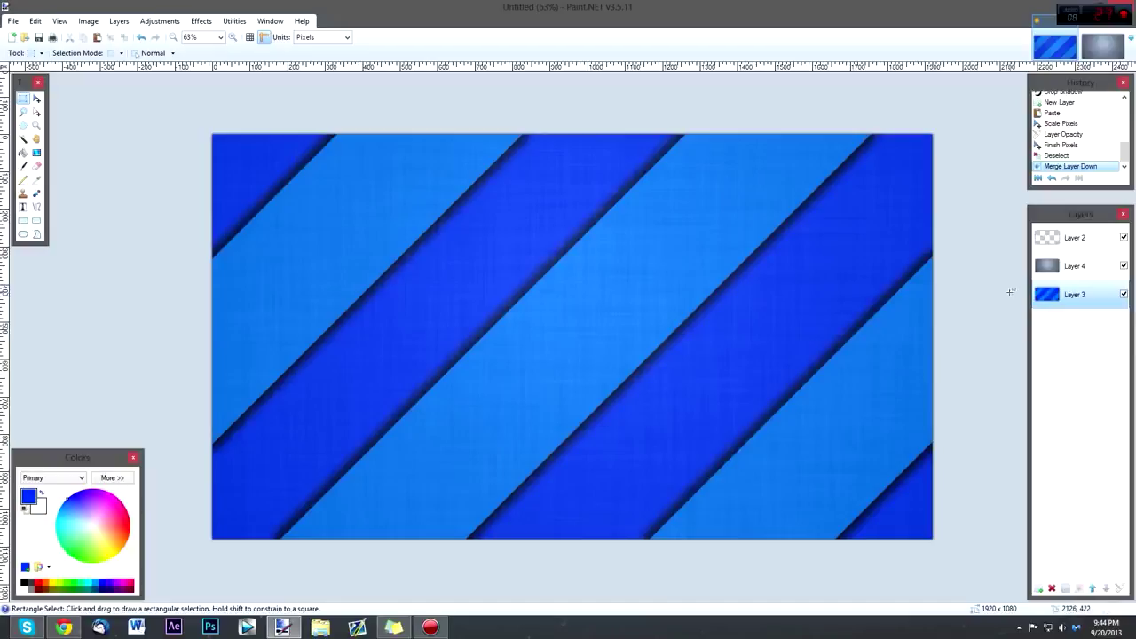
- Recolor the striped Layer 3 to orange and yellow using Hue 180, Saturation 103 and Lightness -2
{"action": "key", "text": "ctrl+shift+u"}
{"action": "left_click_drag", "start_coordinate": [542, 279], "coordinate": [601, 281]}
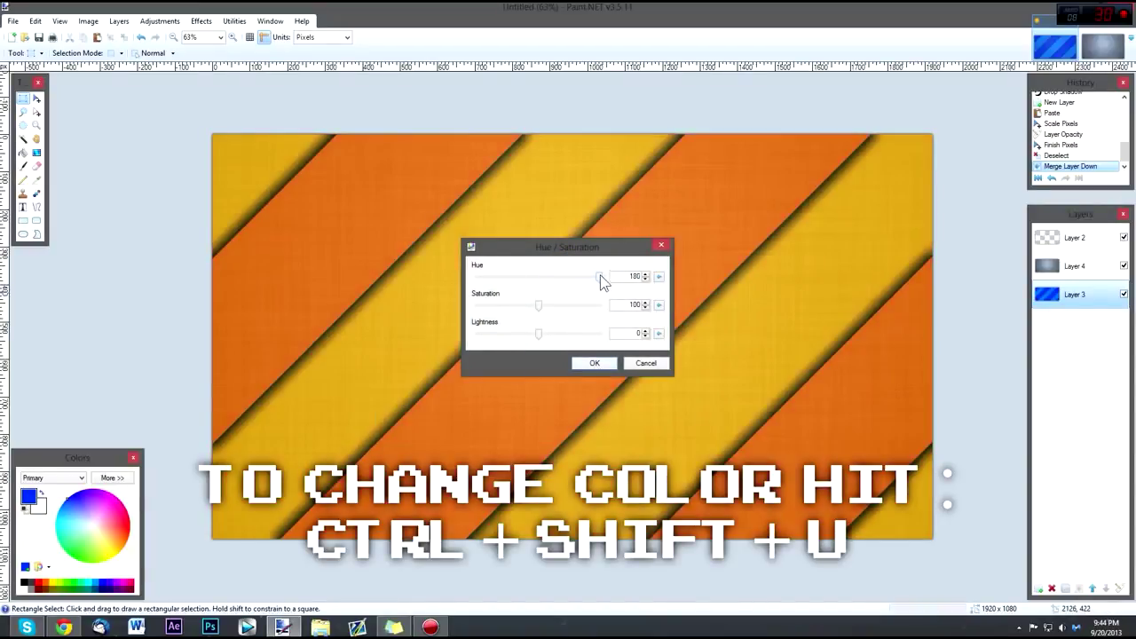
{"action": "left_click", "coordinate": [543, 306]}
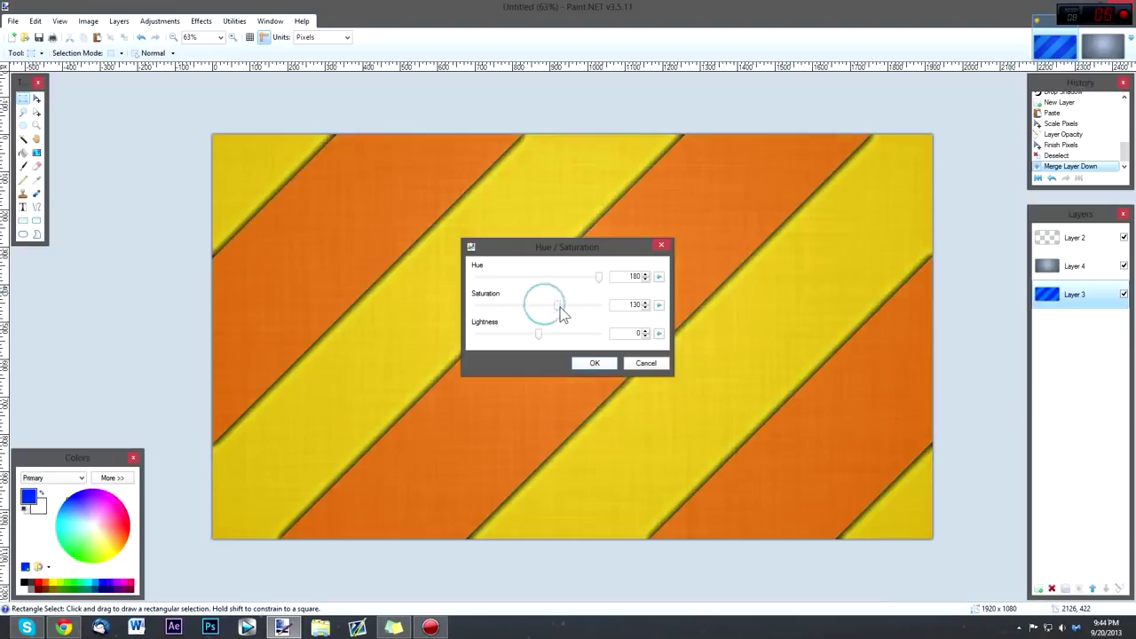
{"action": "mouse_move", "coordinate": [557, 306]}
{"action": "left_mouse_down"}
{"action": "mouse_move", "coordinate": [527, 310]}
{"action": "mouse_move", "coordinate": [551, 317]}
{"action": "mouse_move", "coordinate": [540, 311]}
{"action": "left_mouse_up"}
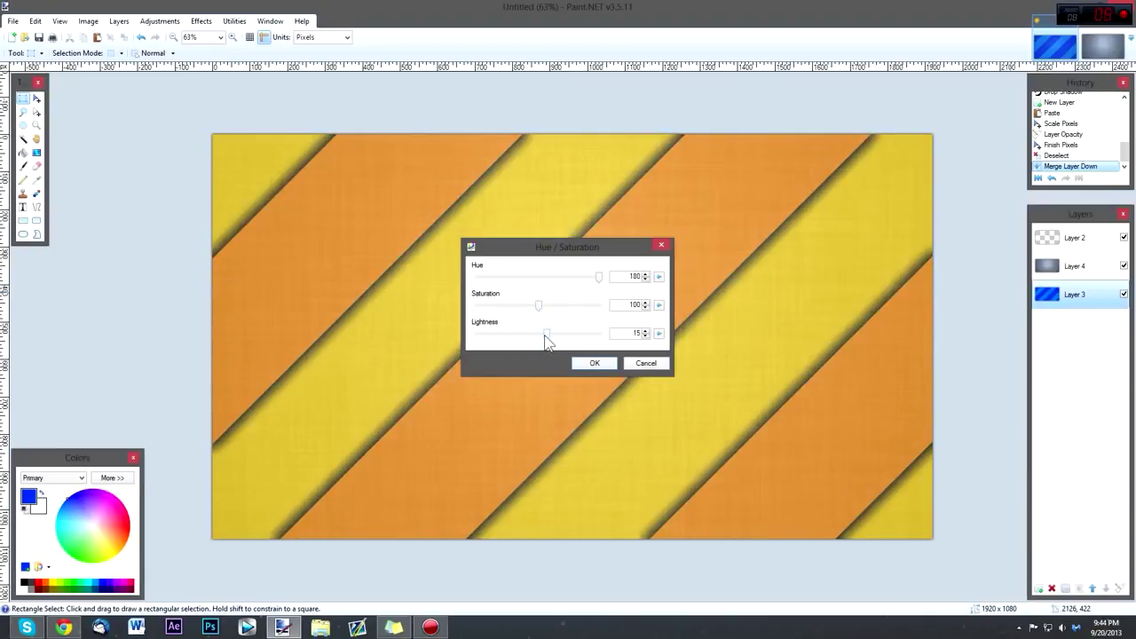
{"action": "left_click_drag", "start_coordinate": [541, 340], "coordinate": [537, 308]}
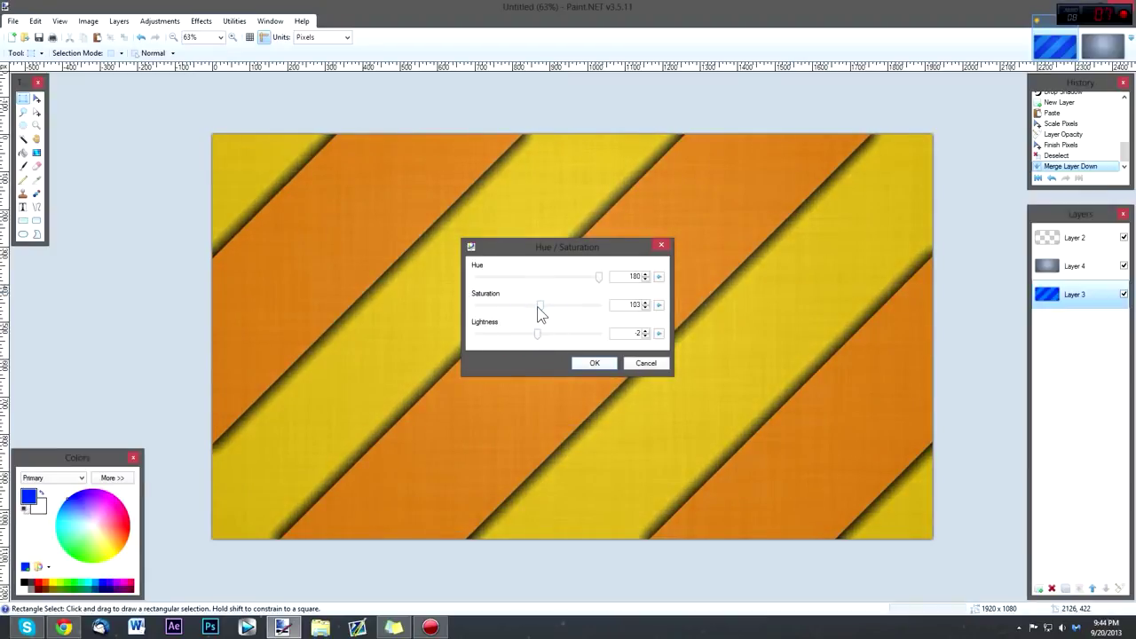
{"action": "left_click", "coordinate": [594, 363]}
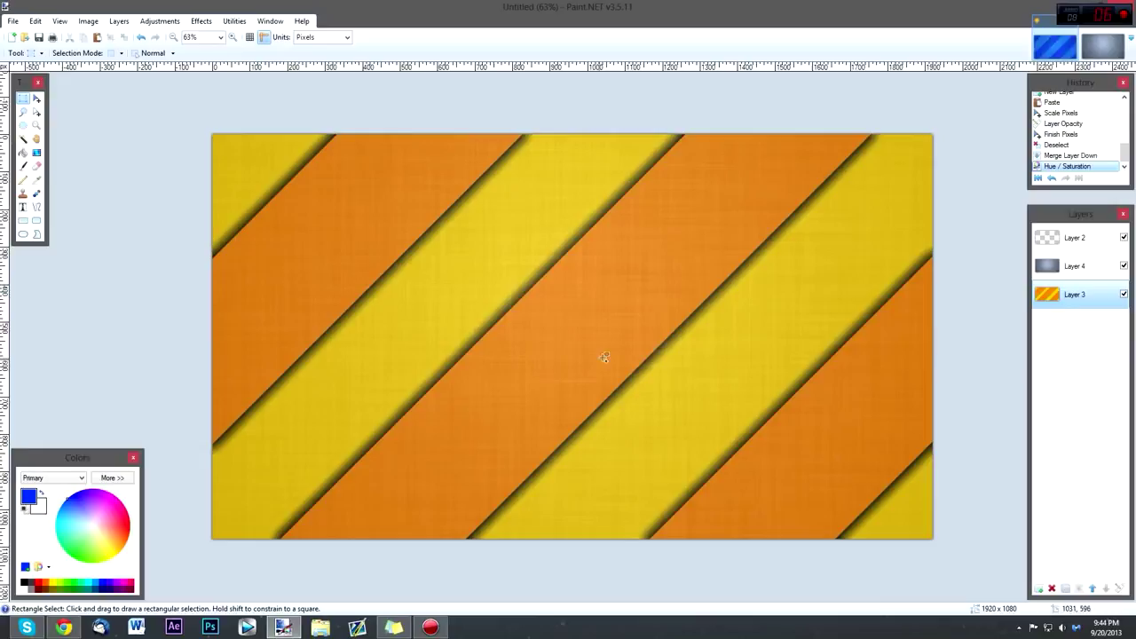
{"action": "scroll", "coordinate": [604, 356], "scroll_direction": "down", "scroll_amount": 4}
{"action": "scroll", "coordinate": [604, 355], "scroll_direction": "up", "scroll_amount": 4}
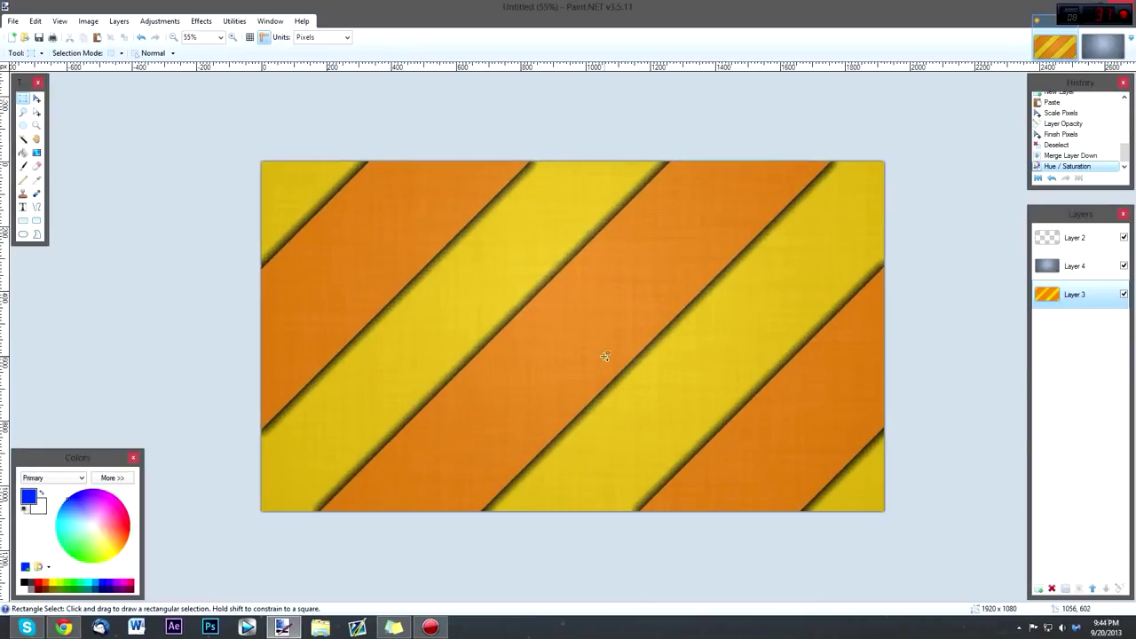
{"action": "scroll", "coordinate": [604, 356], "scroll_direction": "up", "scroll_amount": 1}
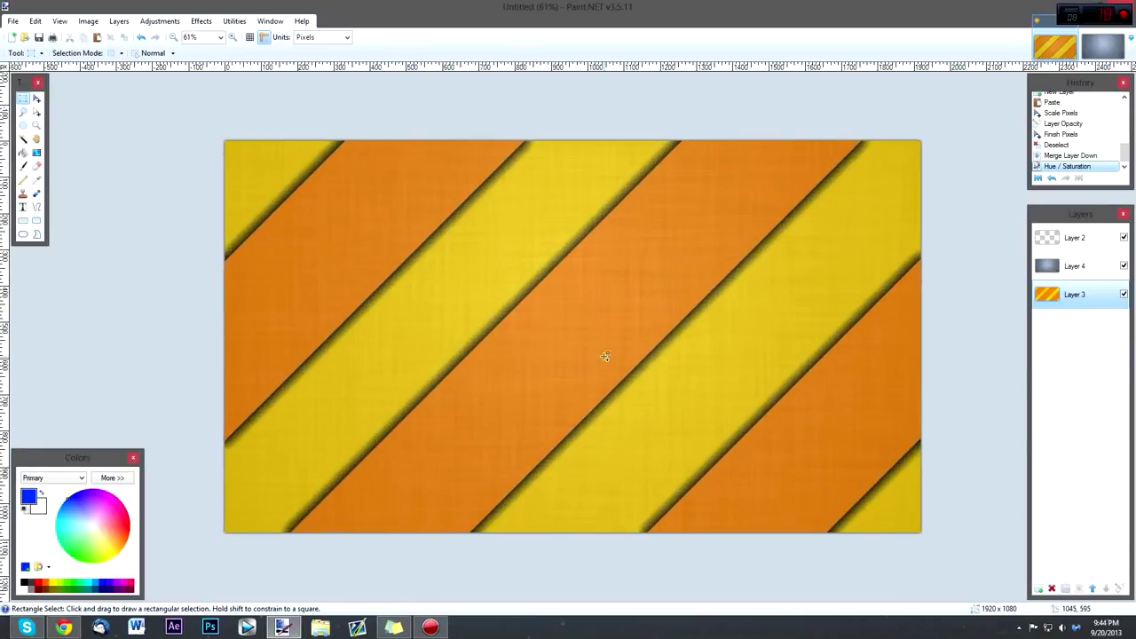
- Open Theguyordie Logo.png as a separate image, copy its entire contents and paste them into Layer 2 of the striped image
{"action": "left_click", "coordinate": [1069, 240]}
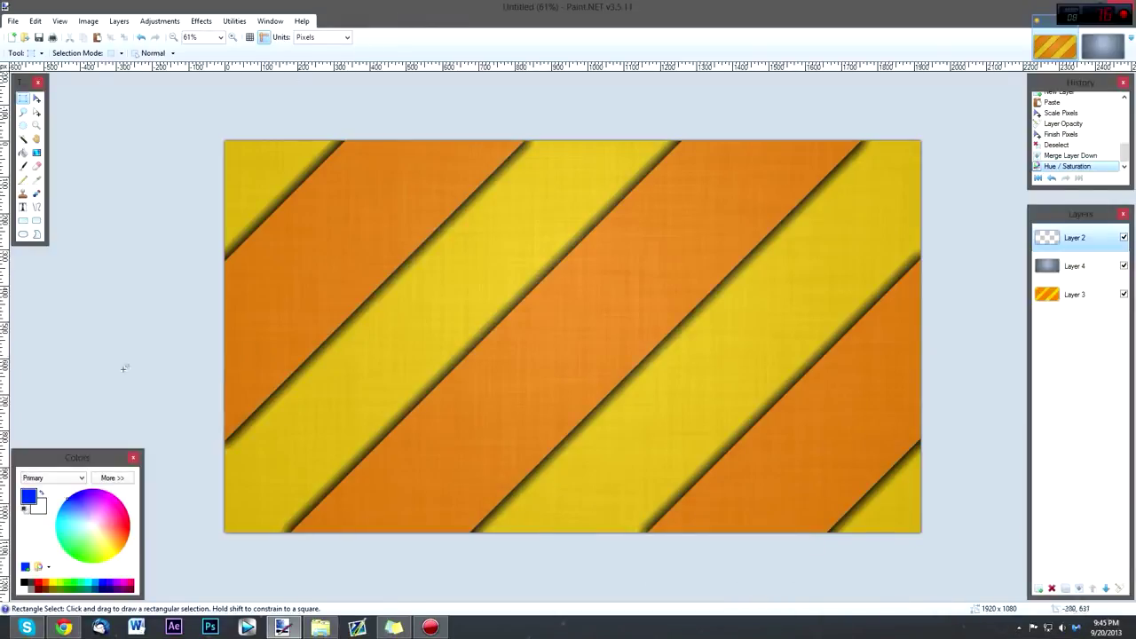
{"action": "left_click_drag", "start_coordinate": [398, 316], "coordinate": [468, 309]}
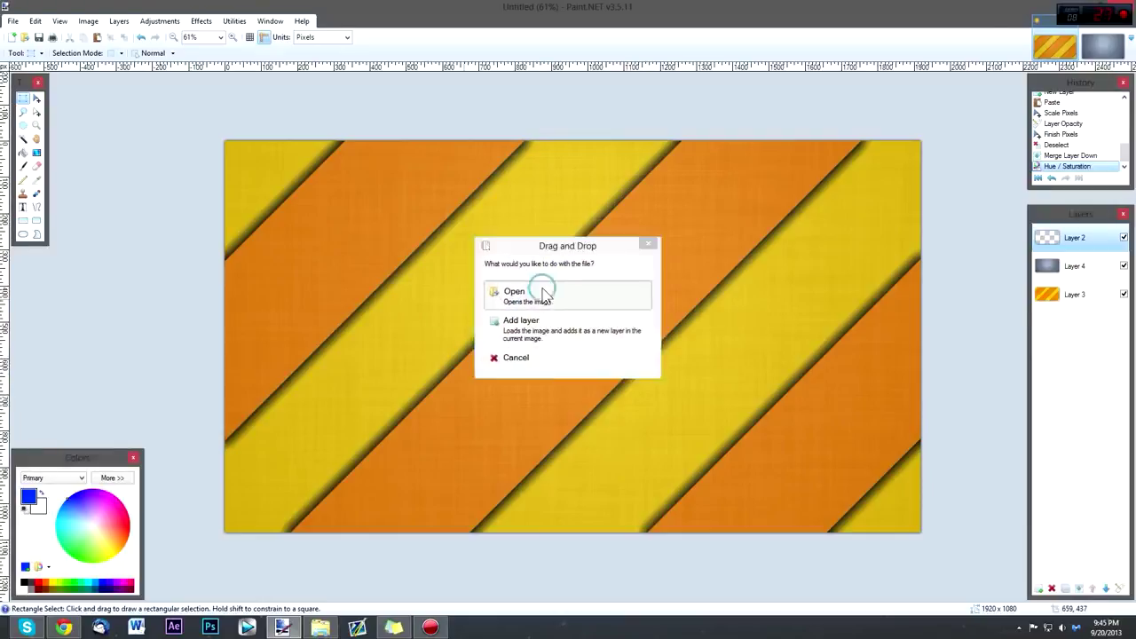
{"action": "left_click", "coordinate": [541, 294]}
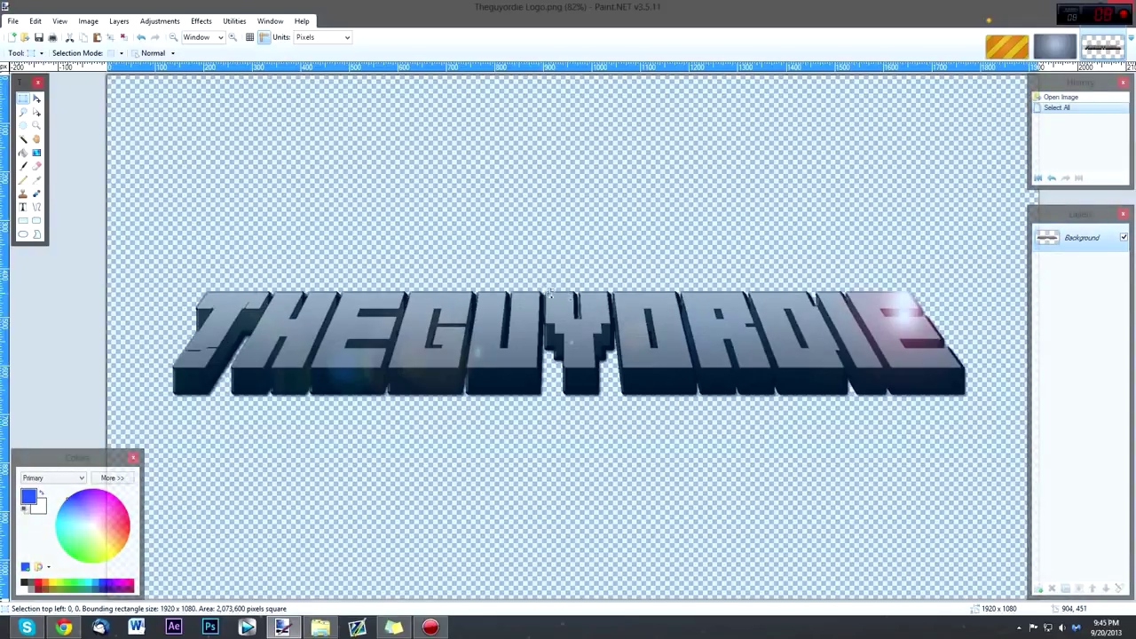
{"action": "left_click", "coordinate": [1008, 47]}
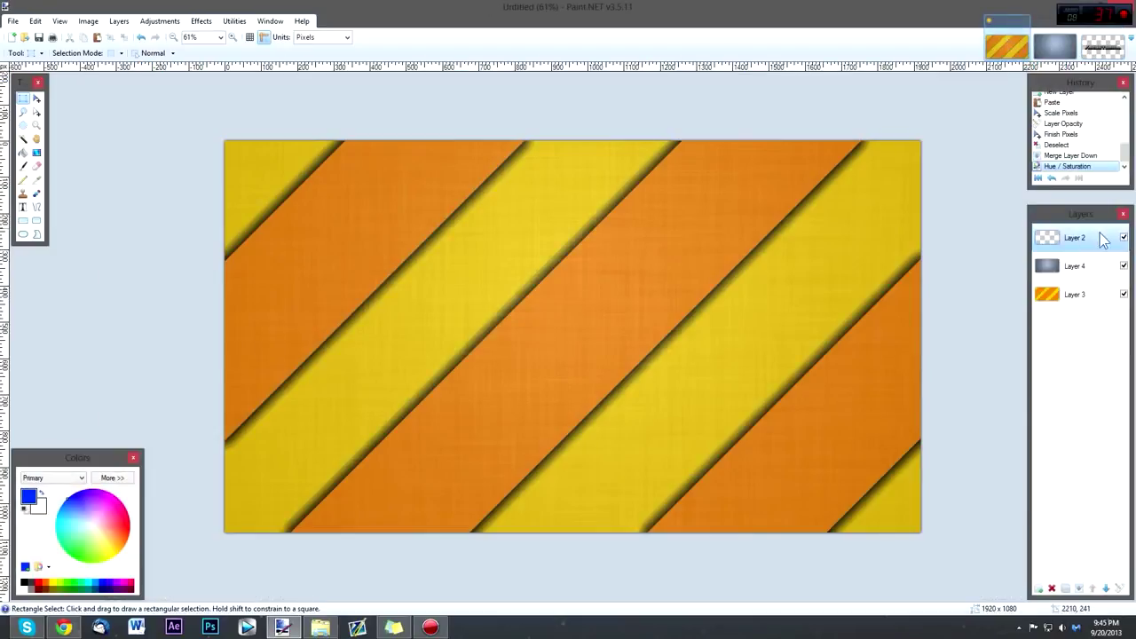
{"action": "key", "text": "ctrl+v"}
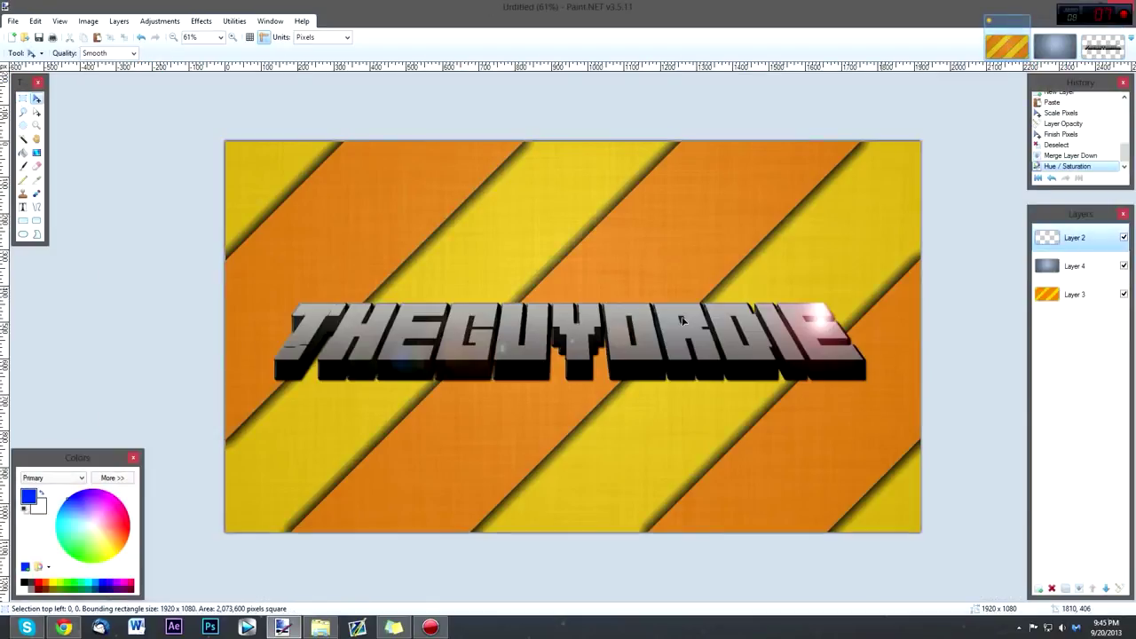
- Position the pasted logo across the middle of the canvas and clear the selection
{"action": "left_click_drag", "start_coordinate": [602, 369], "coordinate": [600, 232]}
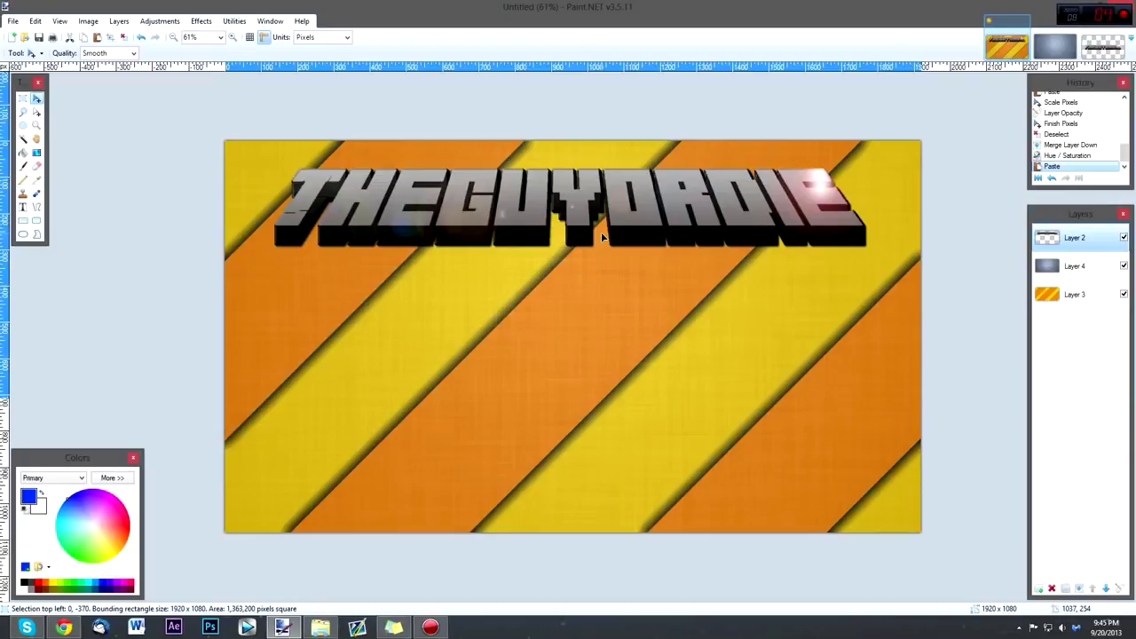
{"action": "left_click_drag", "start_coordinate": [601, 232], "coordinate": [605, 355]}
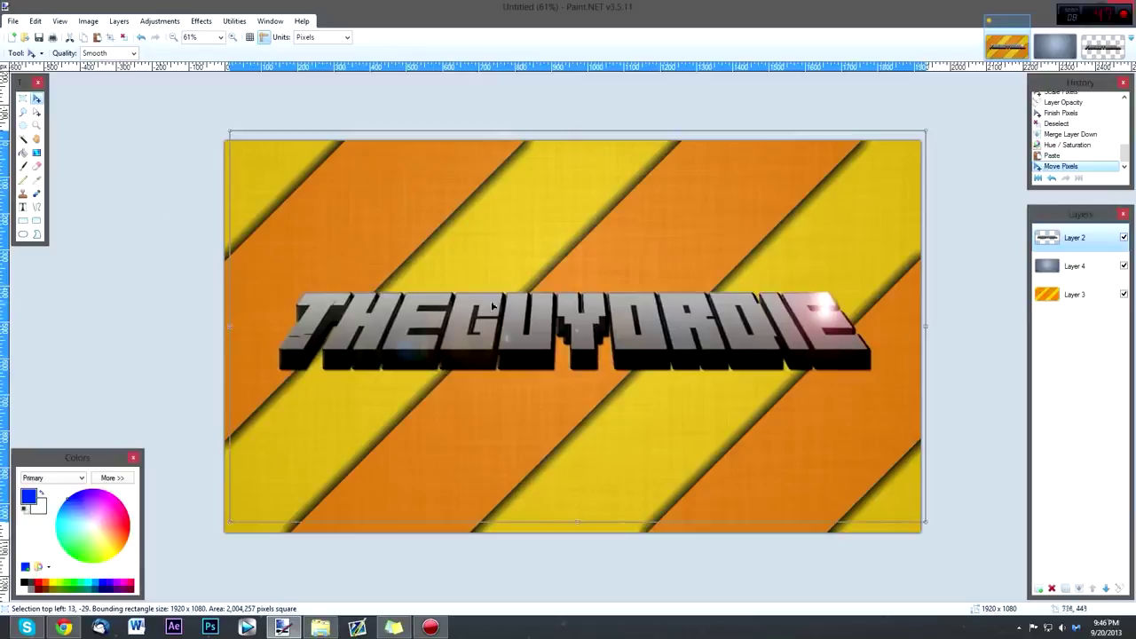
{"action": "left_click_drag", "start_coordinate": [477, 374], "coordinate": [477, 380]}
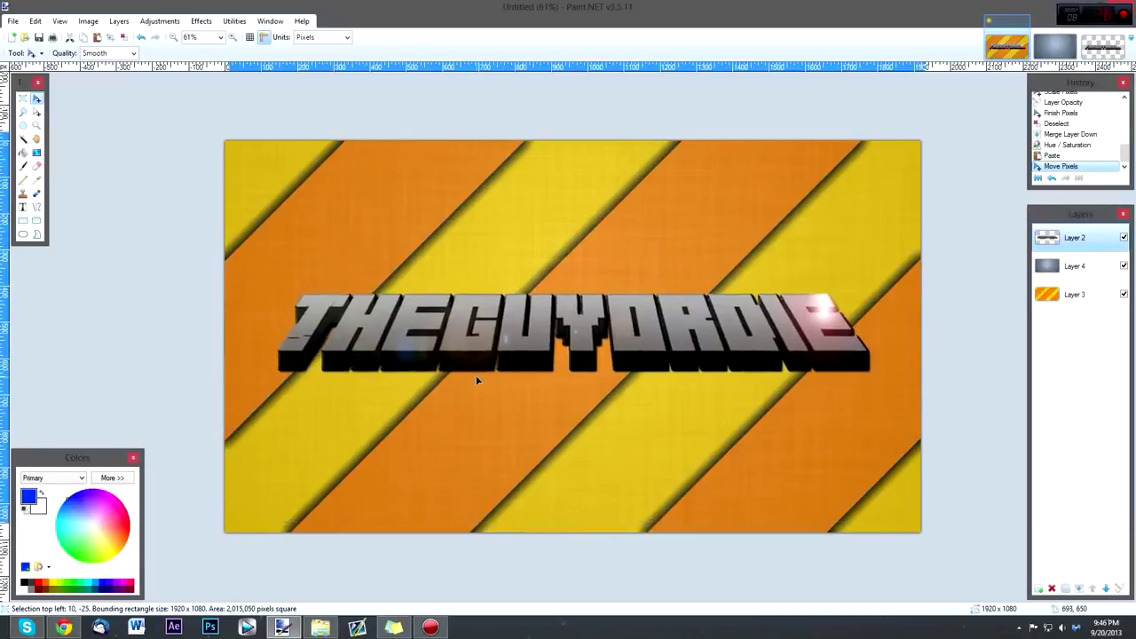
{"action": "left_click", "coordinate": [23, 99]}
{"action": "left_click", "coordinate": [179, 135]}
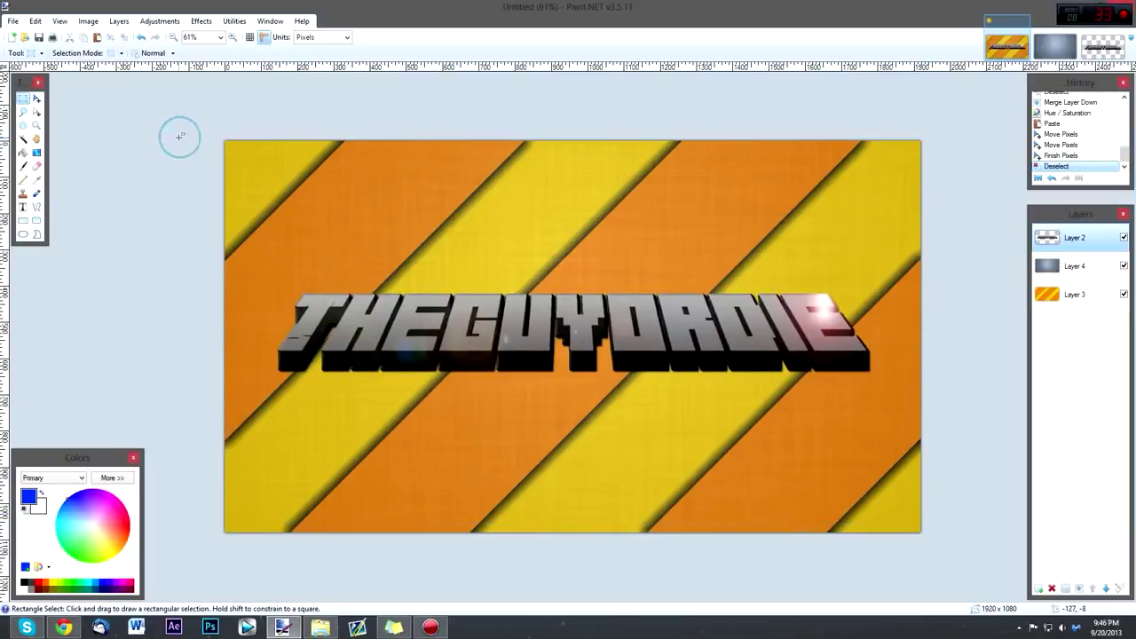
- Apply the Drop Shadow effect again with the last-used settings to the logo on Layer 2
{"action": "scroll", "coordinate": [646, 329], "scroll_direction": "down", "scroll_amount": 4}
{"action": "scroll", "coordinate": [646, 329], "scroll_direction": "up", "scroll_amount": 5}
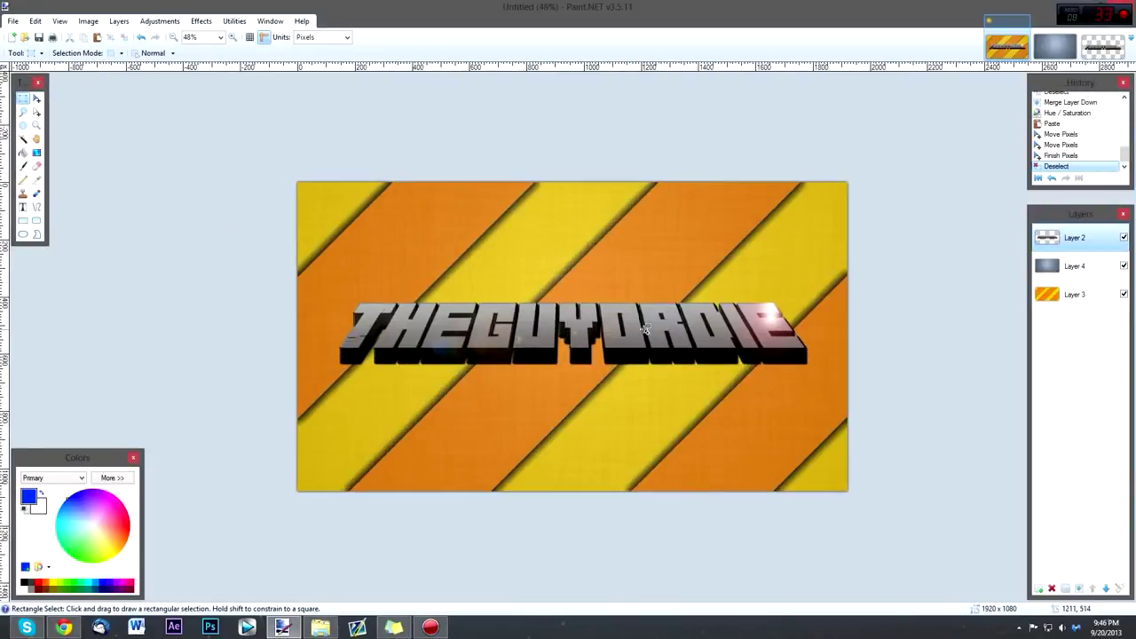
{"action": "key", "text": "ctrl+f"}
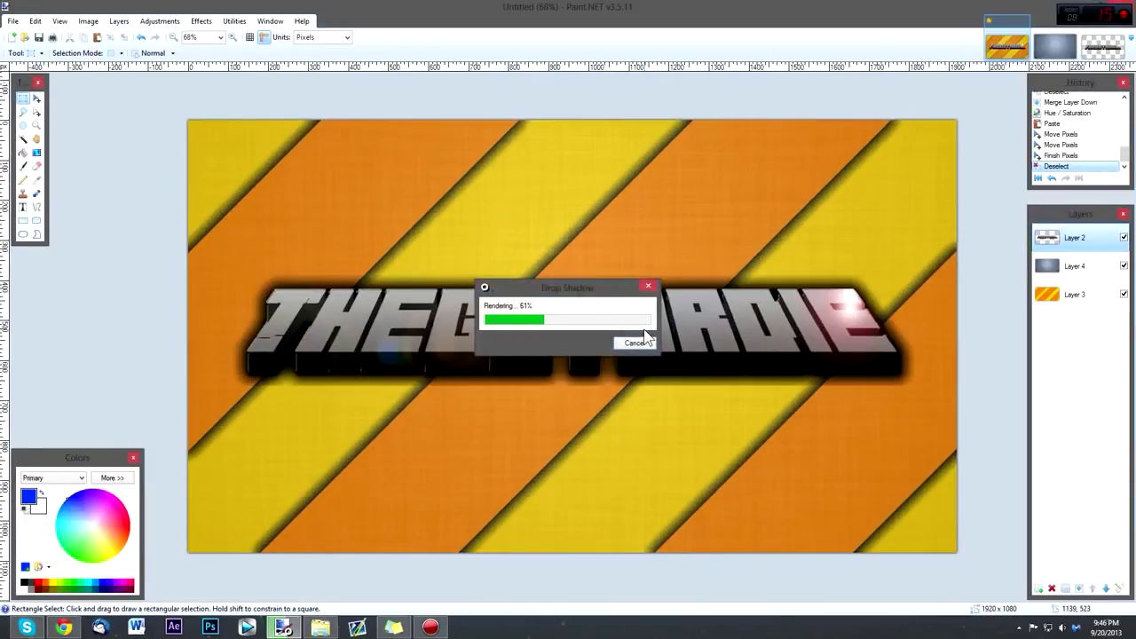
{"action": "scroll", "coordinate": [674, 356], "scroll_direction": "down", "scroll_amount": 4}
{"action": "scroll", "coordinate": [674, 356], "scroll_direction": "up", "scroll_amount": 4}
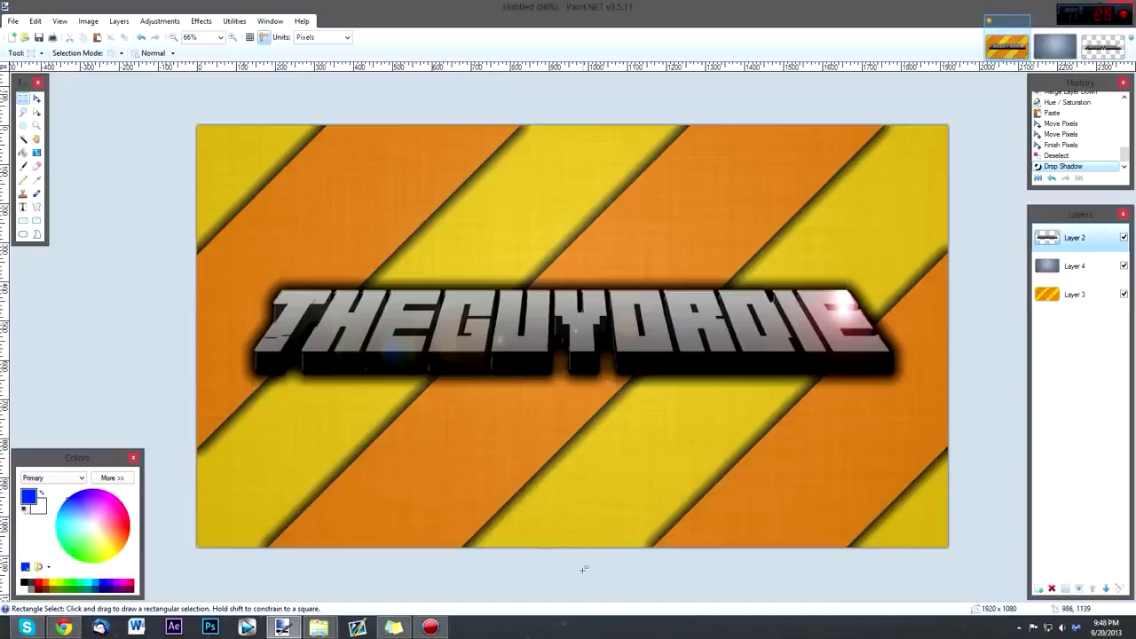
- Switch to the Chrome browser and search Google Images for "twitter icon"
{"action": "key", "text": "alt+Tab"}
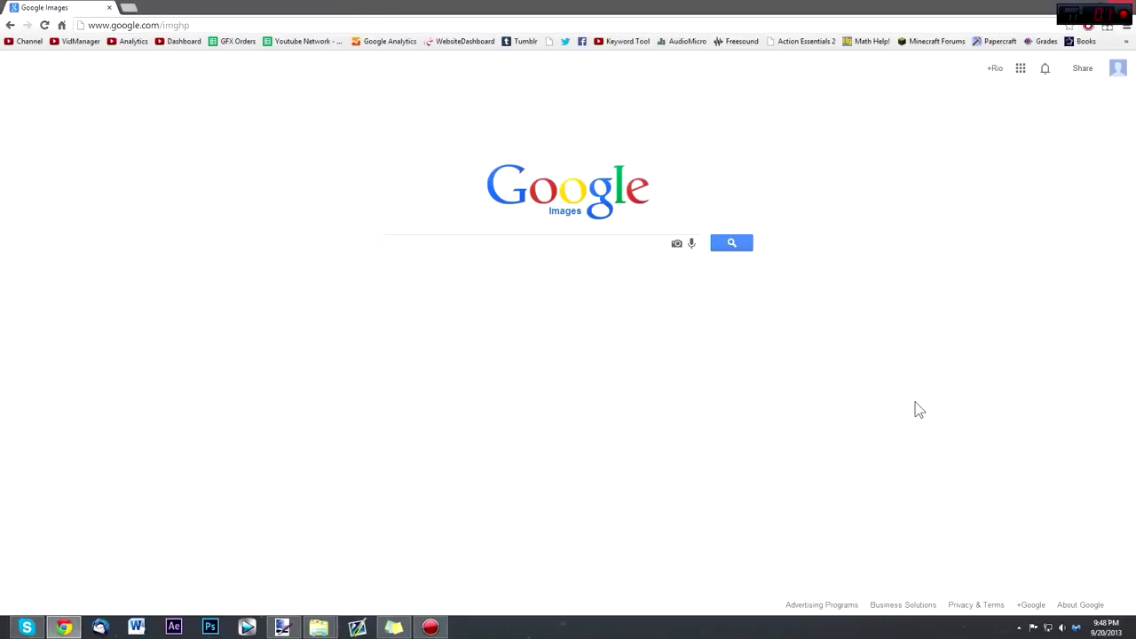
{"action": "left_click", "coordinate": [626, 242]}
{"action": "type", "text": "twitter icon"}
{"action": "key", "text": "Return"}
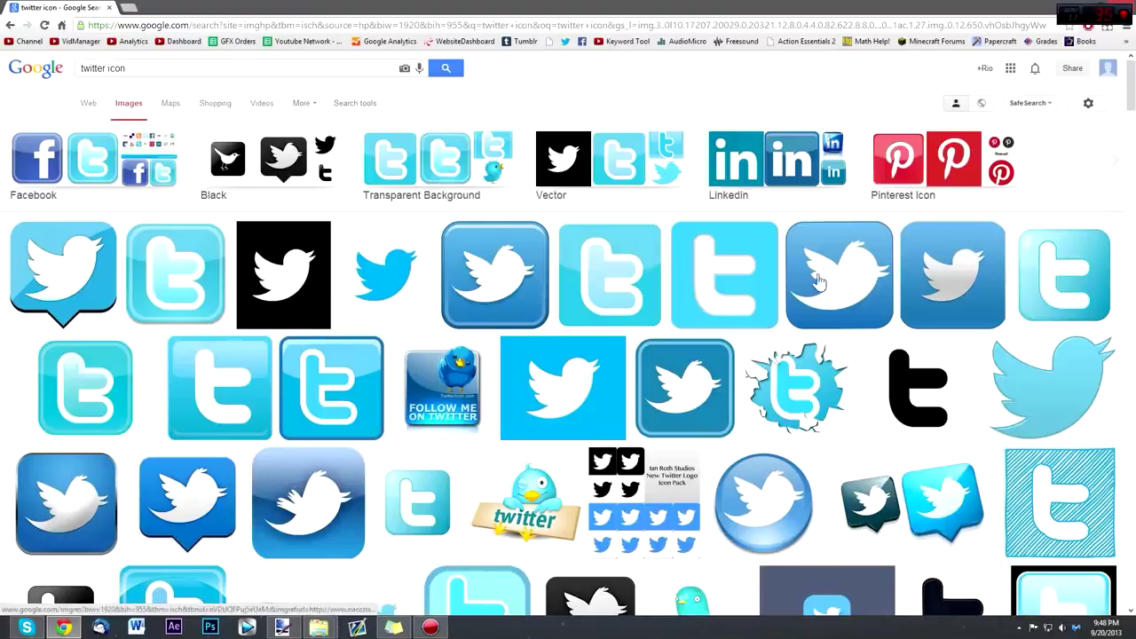
{"action": "left_click", "coordinate": [213, 301]}
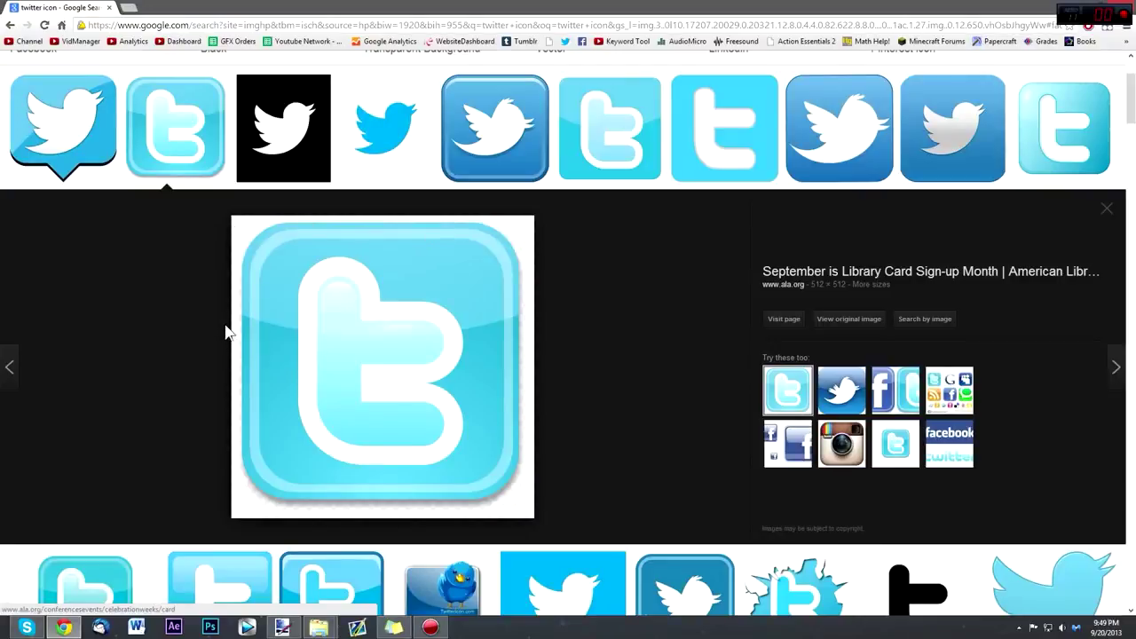
{"action": "left_click", "coordinate": [506, 137]}
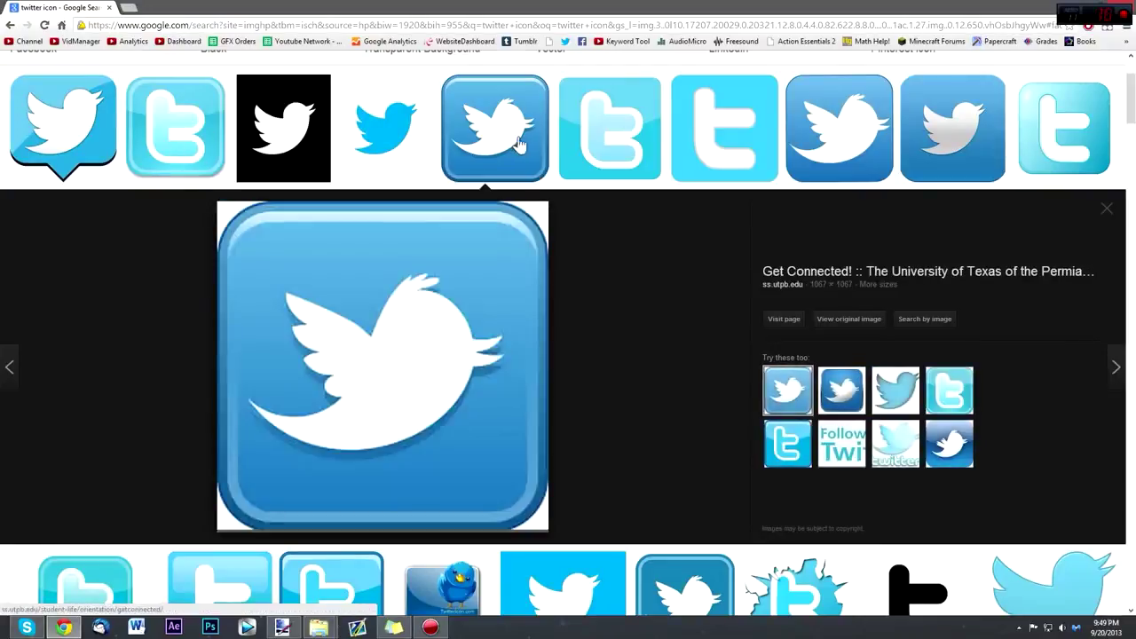
{"action": "left_click", "coordinate": [162, 121]}
{"action": "scroll", "coordinate": [370, 241], "scroll_direction": "down", "scroll_amount": 3}
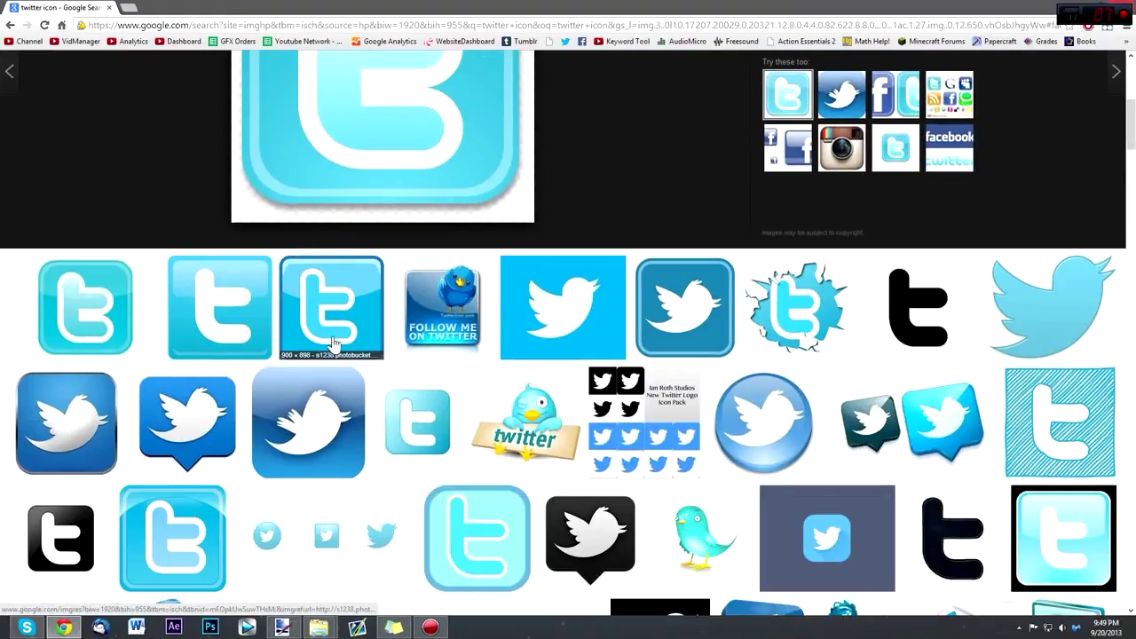
{"action": "scroll", "coordinate": [355, 292], "scroll_direction": "up", "scroll_amount": 1}
{"action": "scroll", "coordinate": [408, 337], "scroll_direction": "up", "scroll_amount": 3}
{"action": "scroll", "coordinate": [364, 313], "scroll_direction": "up", "scroll_amount": 1}
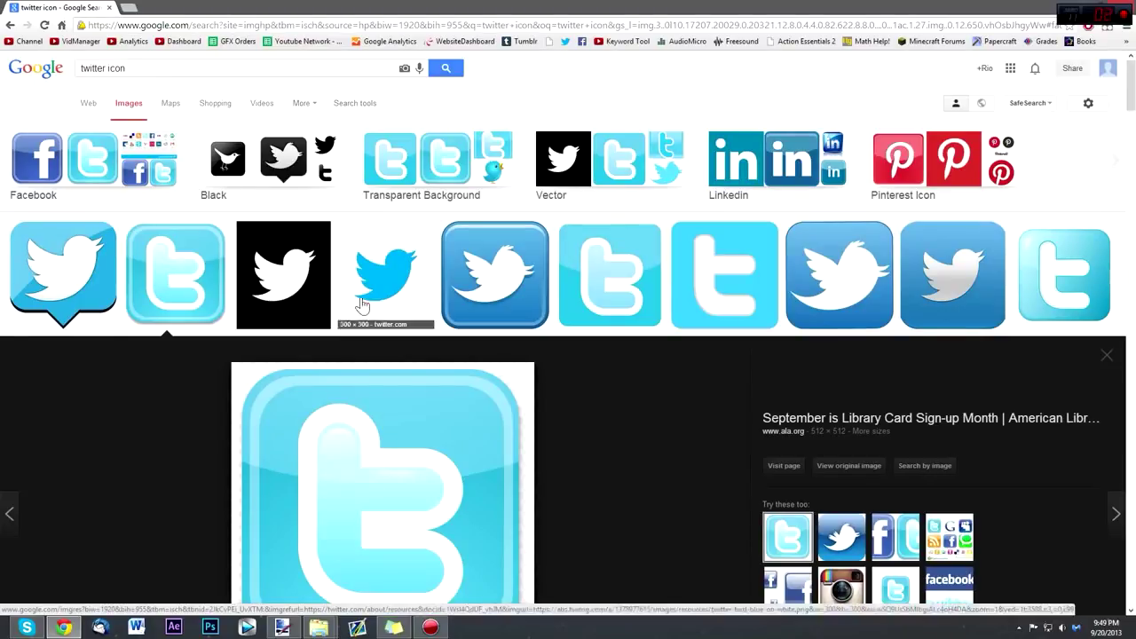
{"action": "scroll", "coordinate": [366, 306], "scroll_direction": "down", "scroll_amount": 3}
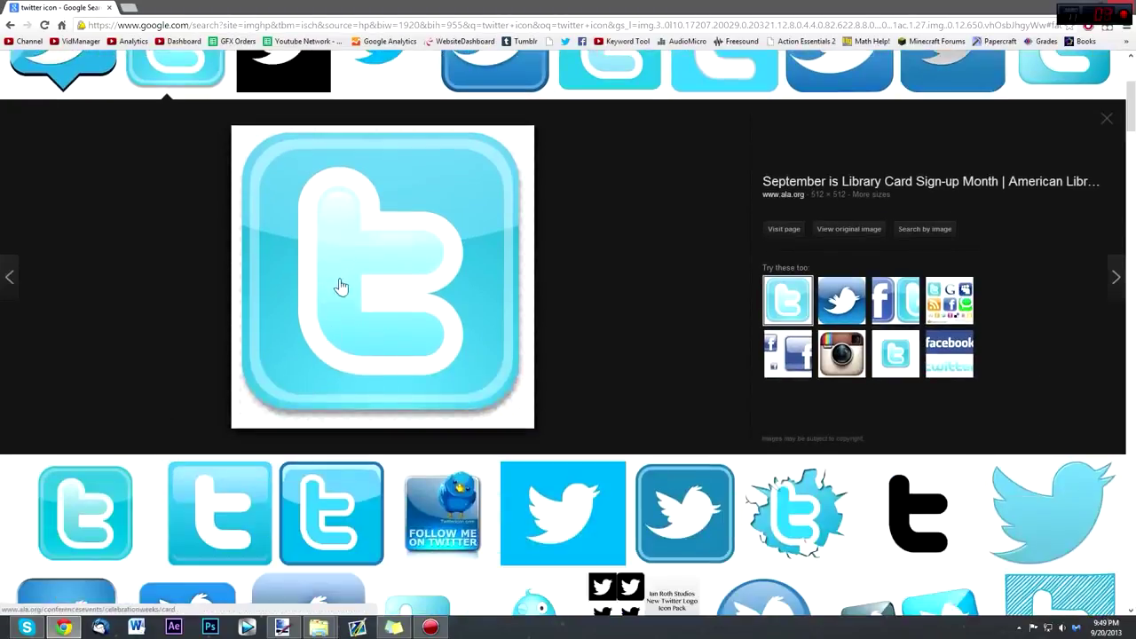
{"action": "right_click", "coordinate": [322, 288]}
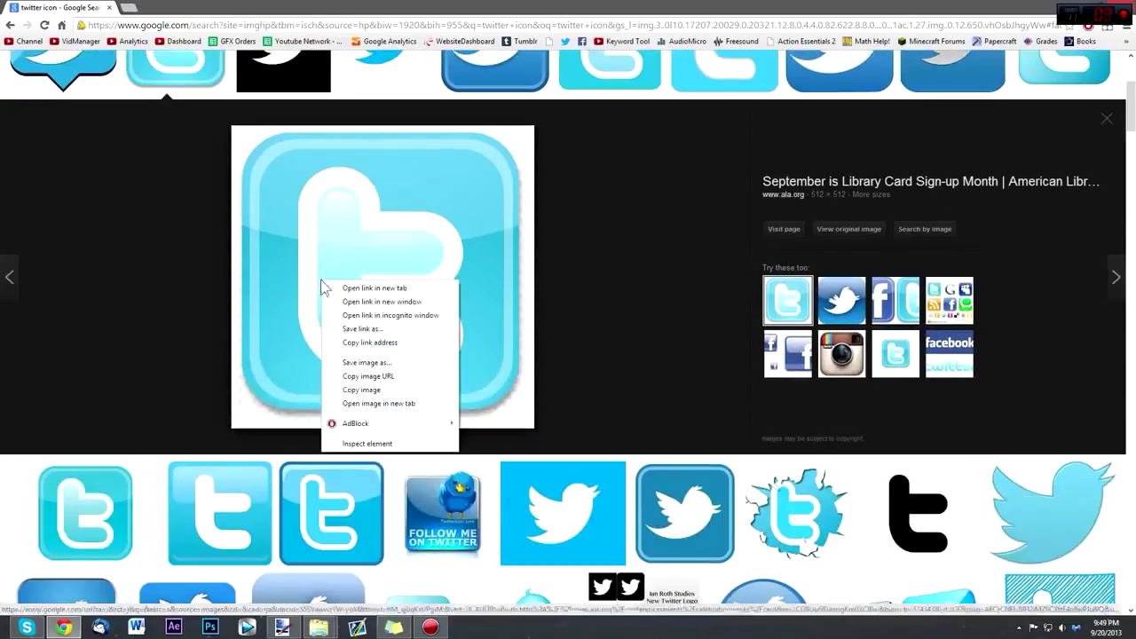
{"action": "left_click", "coordinate": [349, 391]}
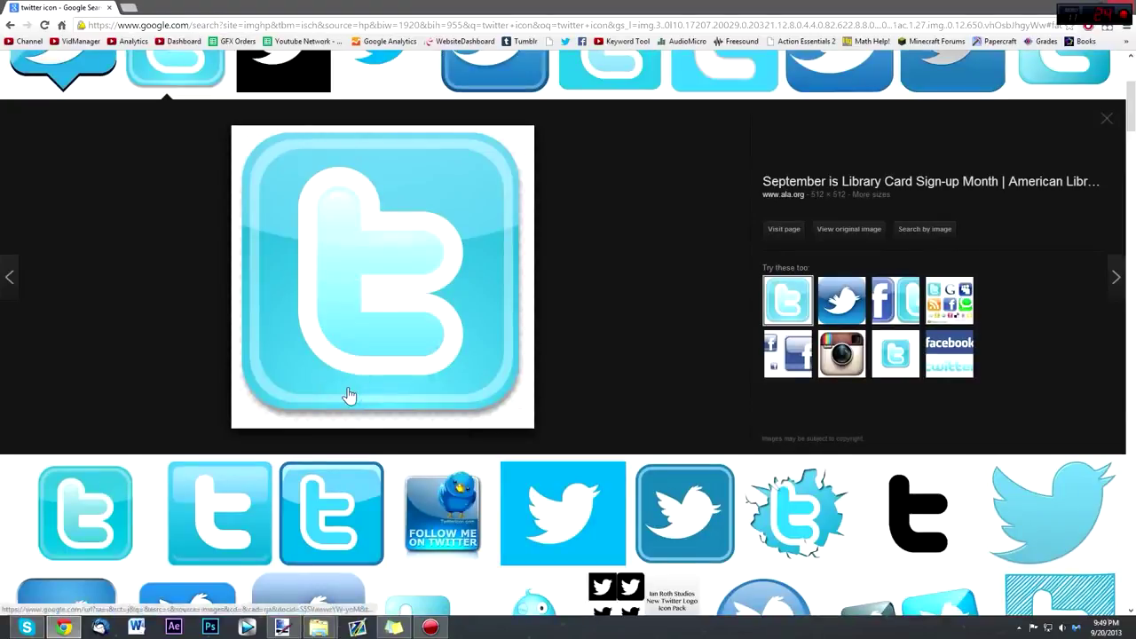
- Switch back to Paint.NET, add a new layer above the logo and paste the copied Twitter icon into it
{"action": "left_click", "coordinate": [283, 627]}
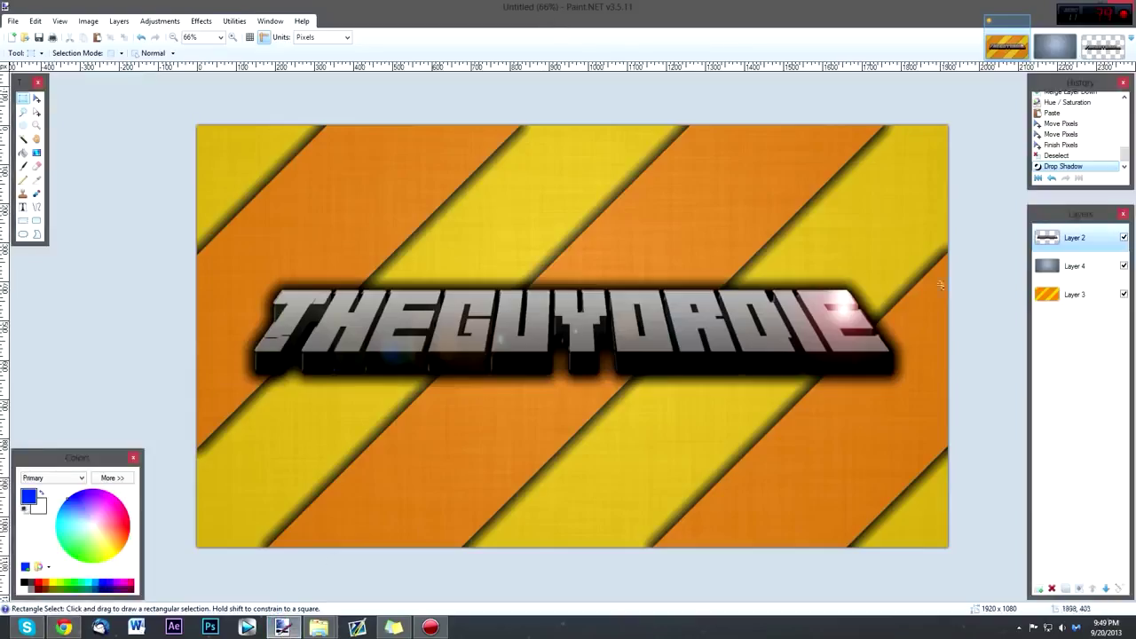
{"action": "left_click", "coordinate": [1039, 589]}
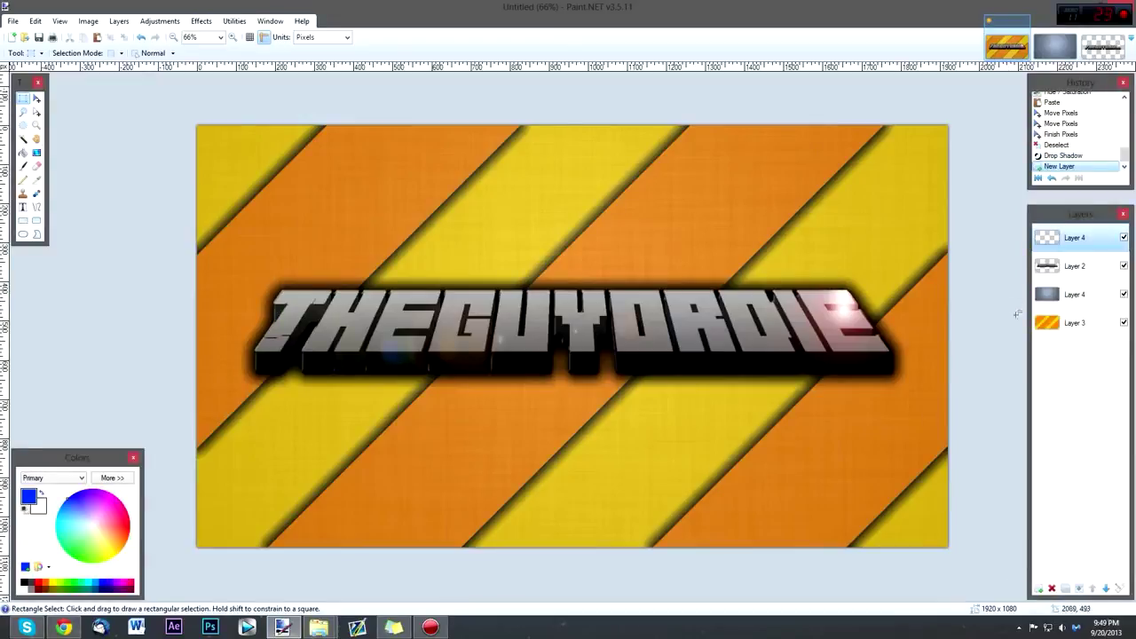
{"action": "key", "text": "ctrl+v"}
- Scale the Twitter icon to about 246 by 246 pixels, center it below the logo and clear the selection
{"action": "left_click_drag", "start_coordinate": [278, 246], "coordinate": [453, 458]}
{"action": "left_click_drag", "start_coordinate": [523, 355], "coordinate": [406, 471]}
{"action": "left_click_drag", "start_coordinate": [362, 539], "coordinate": [891, 519]}
{"action": "left_click_drag", "start_coordinate": [848, 465], "coordinate": [595, 469]}
{"action": "scroll", "coordinate": [595, 469], "scroll_direction": "down", "scroll_amount": 3}
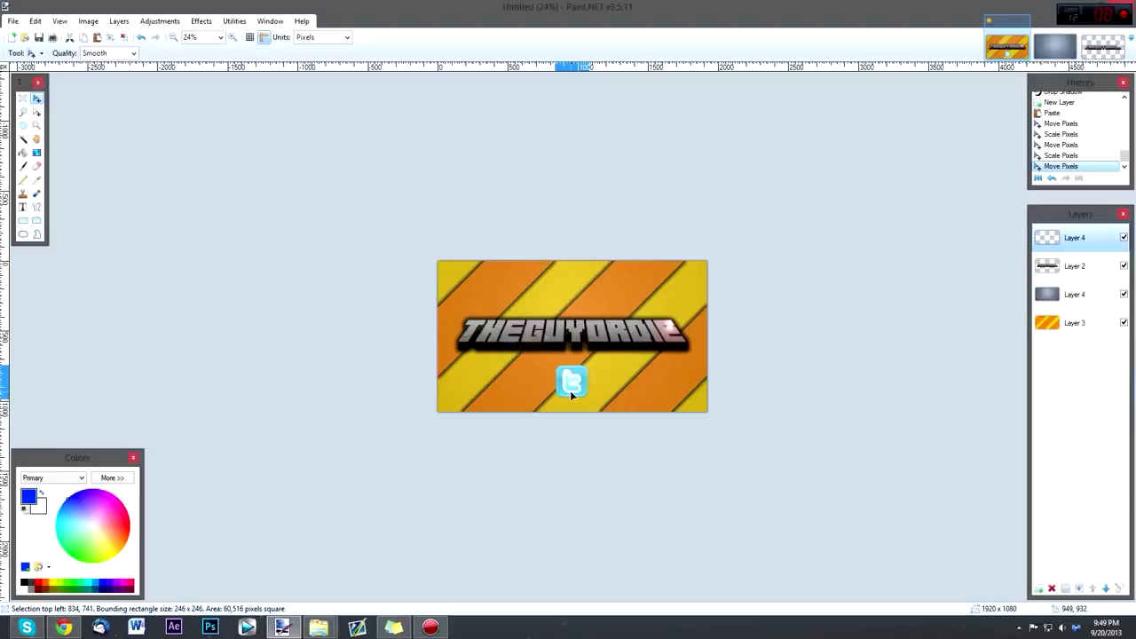
{"action": "key", "text": "ctrl+d"}
{"action": "left_click", "coordinate": [23, 97]}
{"action": "scroll", "coordinate": [580, 369], "scroll_direction": "up", "scroll_amount": 1}
{"action": "scroll", "coordinate": [580, 369], "scroll_direction": "up", "scroll_amount": 2}
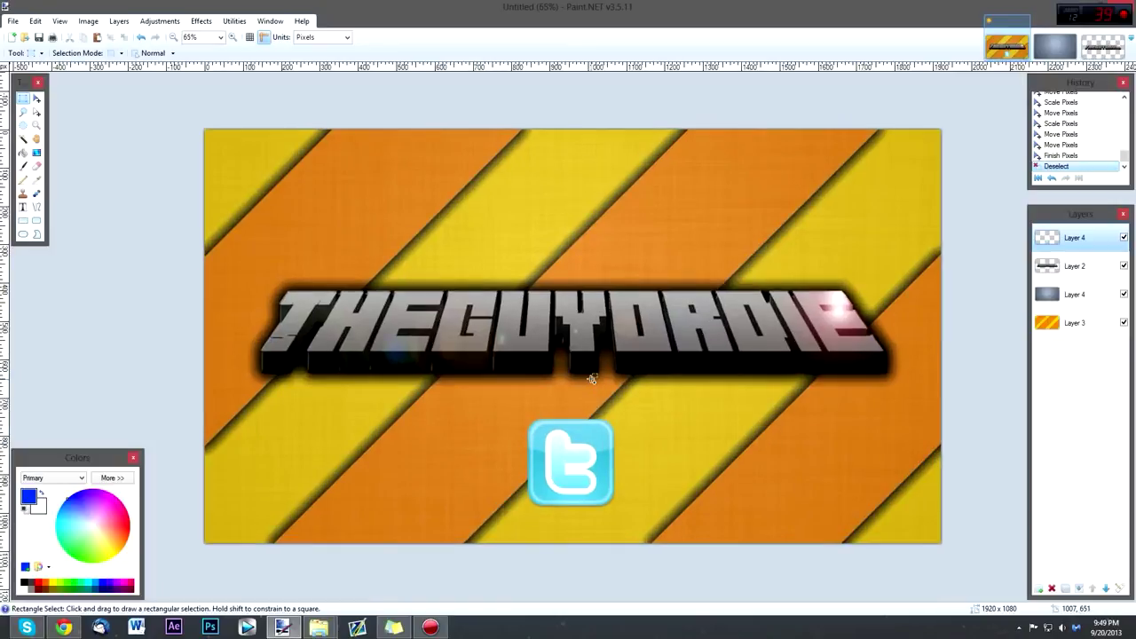
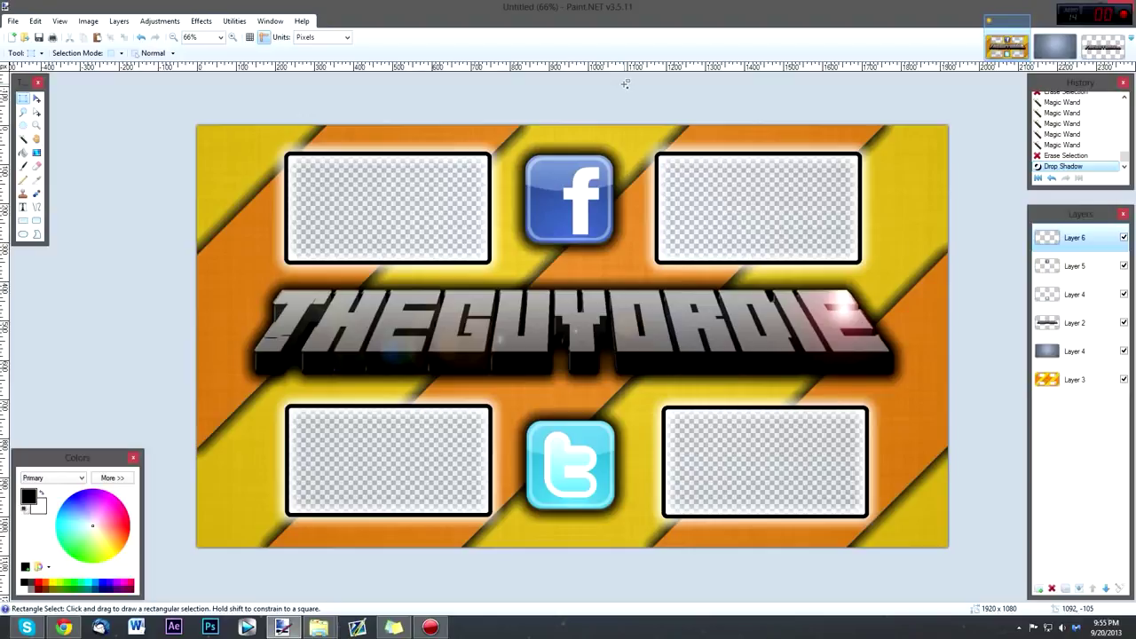
- Start saving the image under a new name and create and open a folder named "Outro Tutorial" inside Thumbnails
{"action": "left_click_drag", "start_coordinate": [322, 34], "coordinate": [637, 185]}
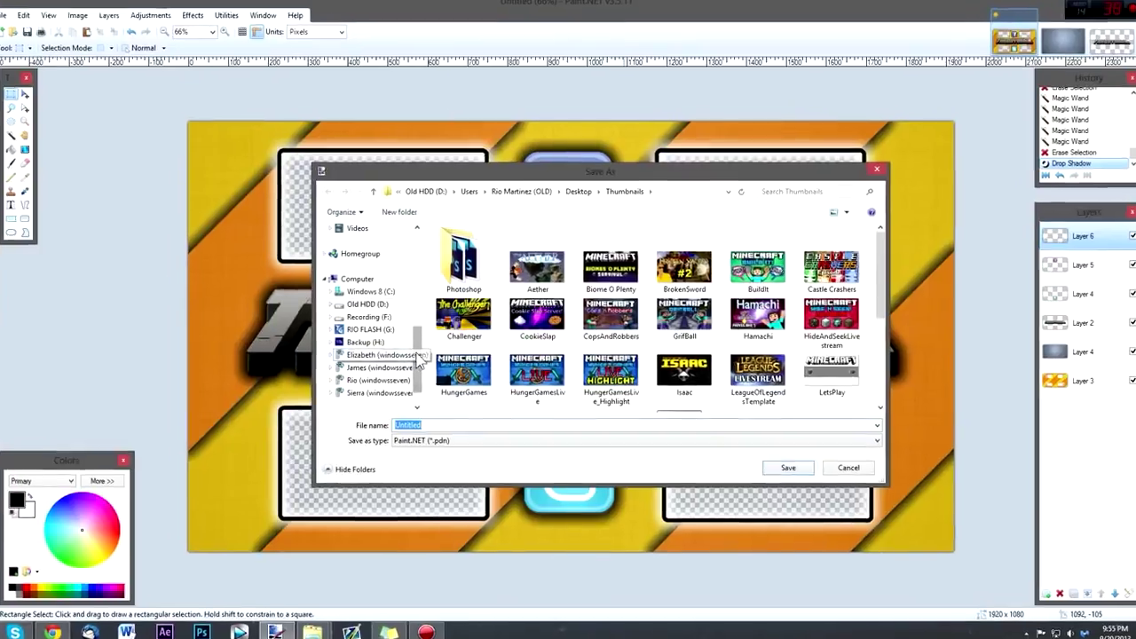
{"action": "left_click_drag", "start_coordinate": [418, 371], "coordinate": [421, 281]}
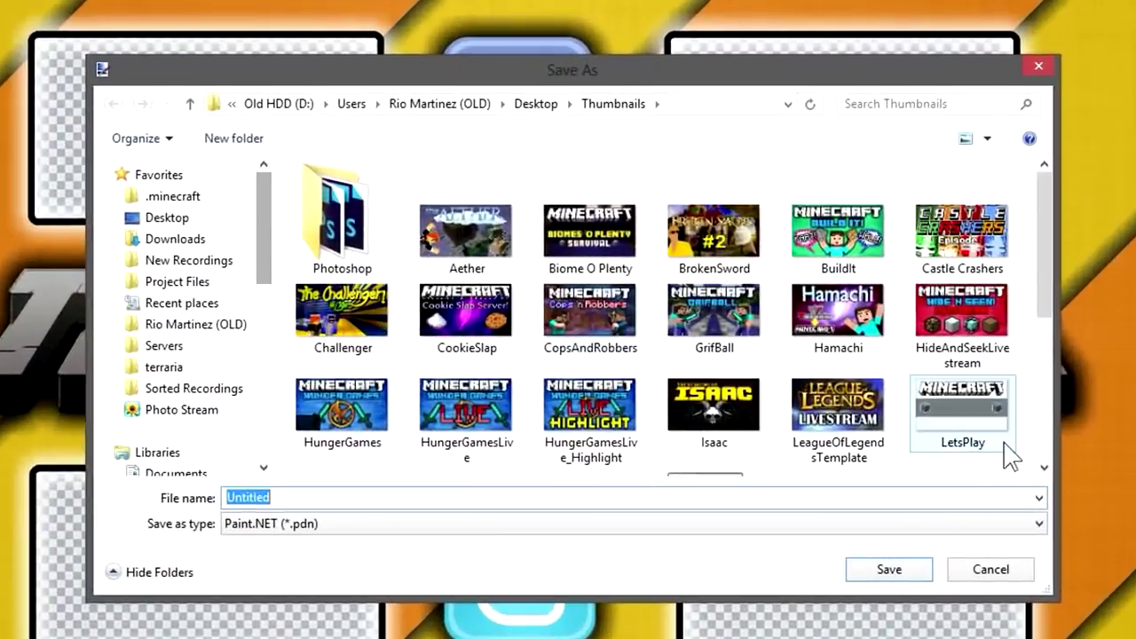
{"action": "left_click", "coordinate": [1022, 359]}
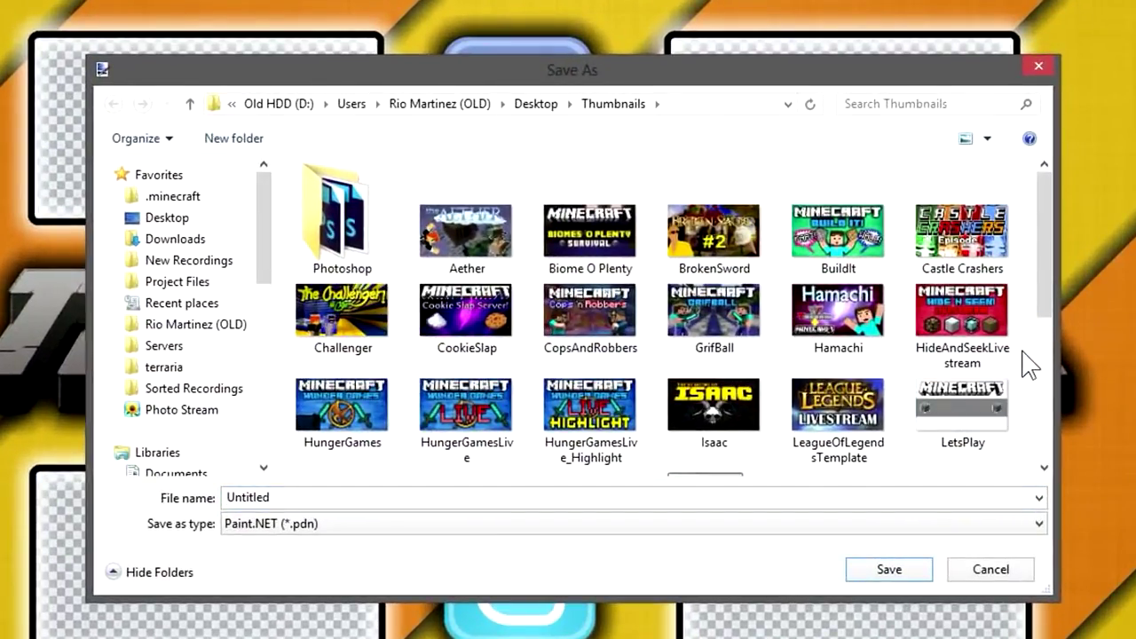
{"action": "key", "text": "ctrl+shift+n"}
{"action": "type", "text": "O"}
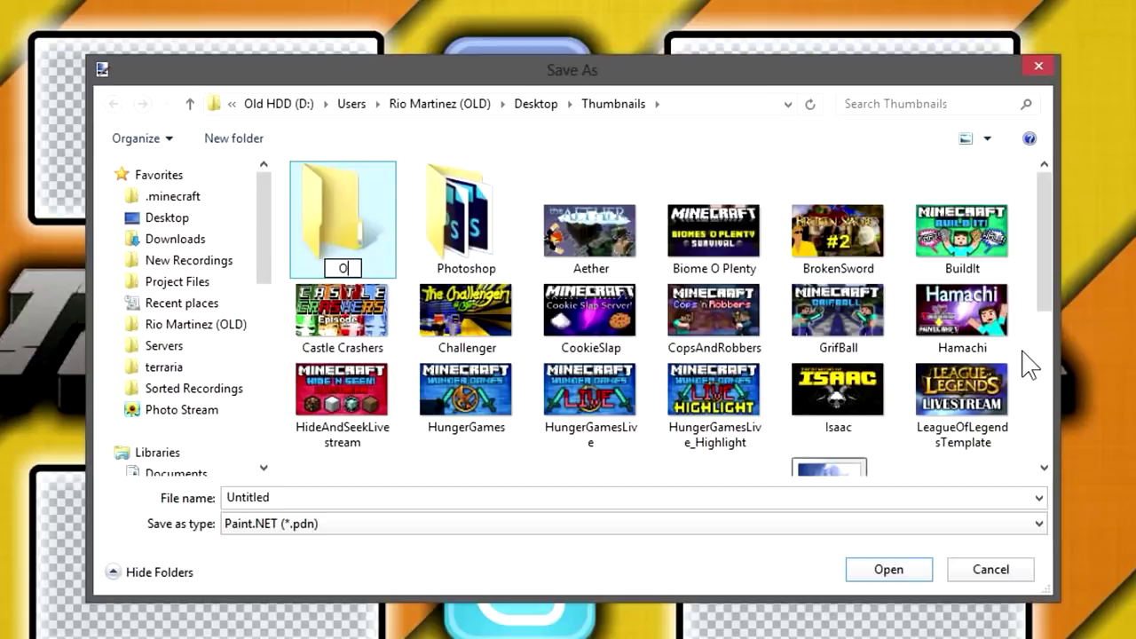
{"action": "type", "text": "utro T"}
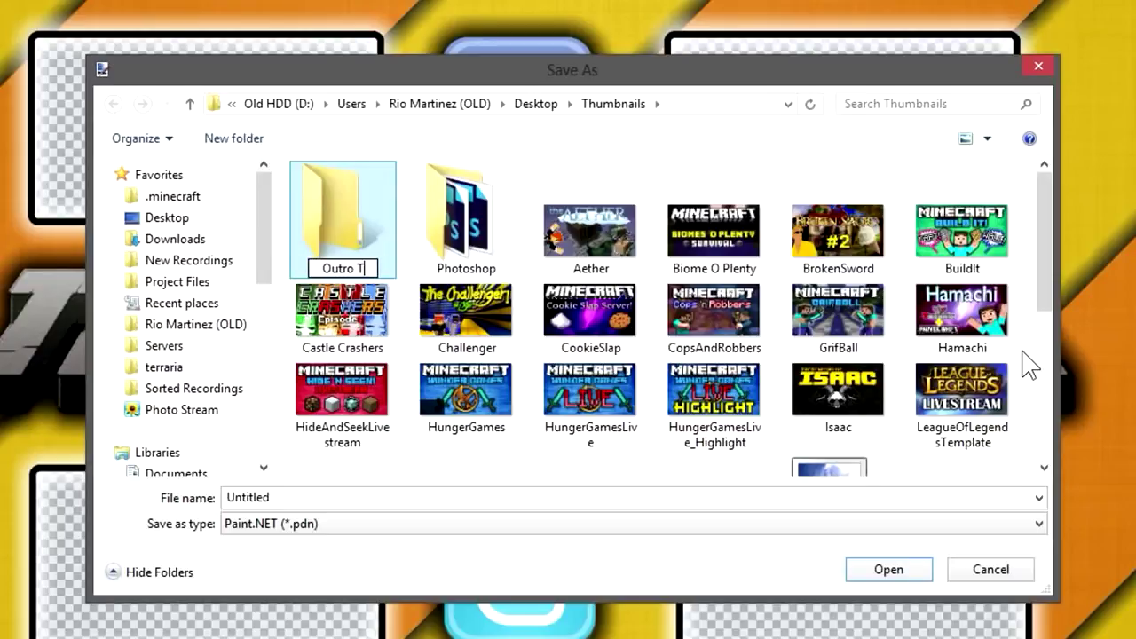
{"action": "type", "text": "utorial"}
{"action": "key", "text": "Return"}
{"action": "key", "text": "Return"}
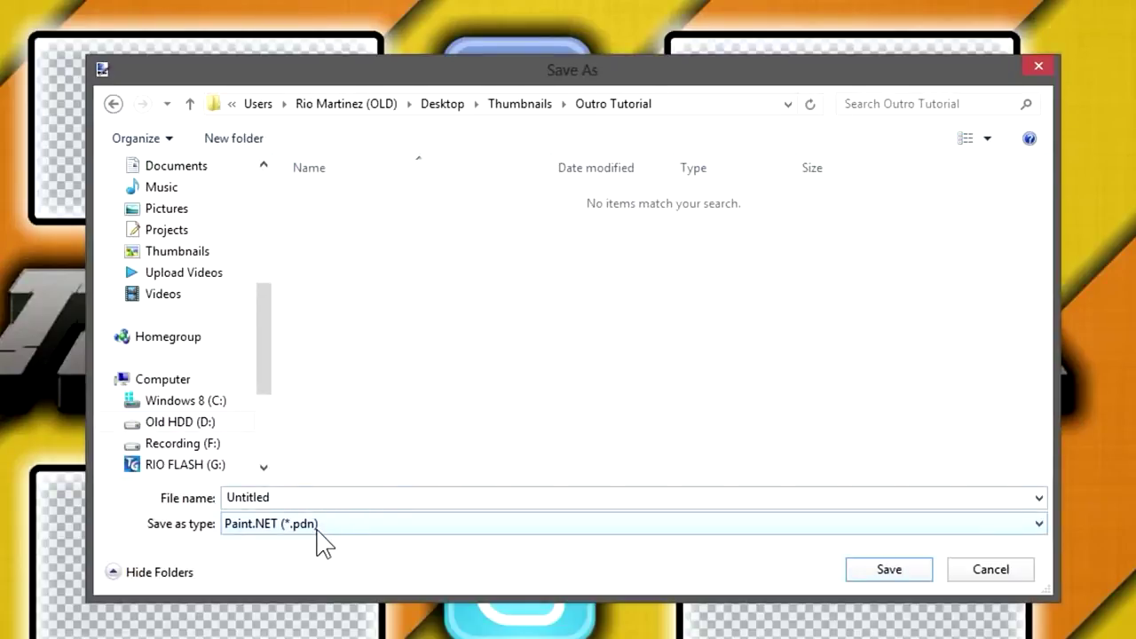
- Save the editable layered image as "OutroImageFile(EDIT)" in the Paint.NET (*.pdn) format
{"action": "left_click", "coordinate": [257, 527]}
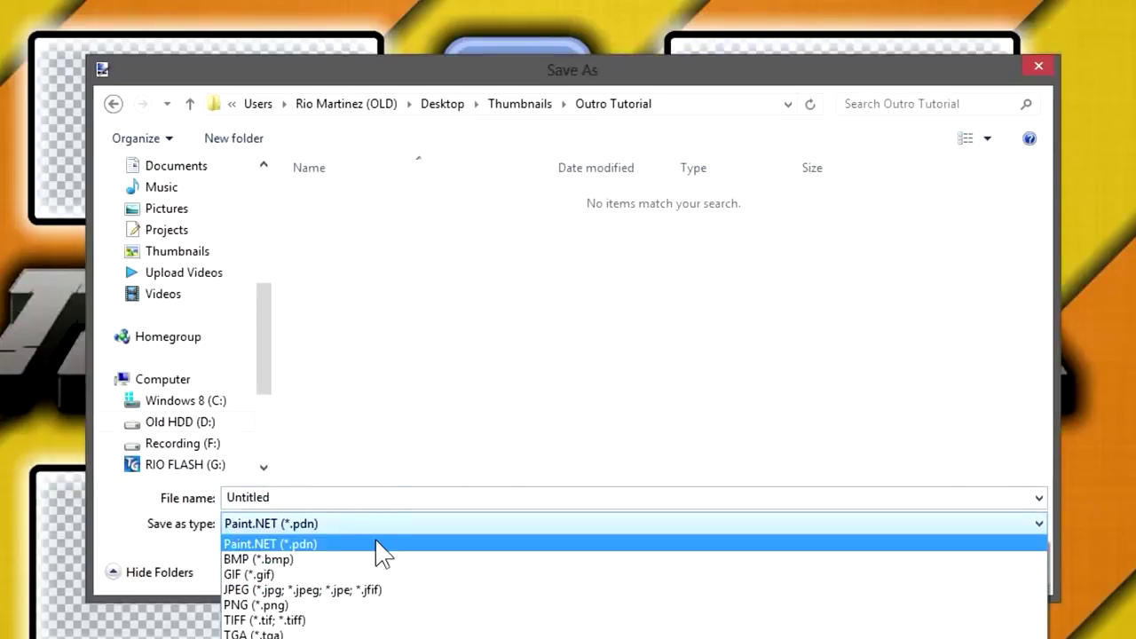
{"action": "left_click", "coordinate": [366, 521]}
{"action": "left_click", "coordinate": [321, 524]}
{"action": "left_click", "coordinate": [304, 500]}
{"action": "double_click", "coordinate": [303, 499]}
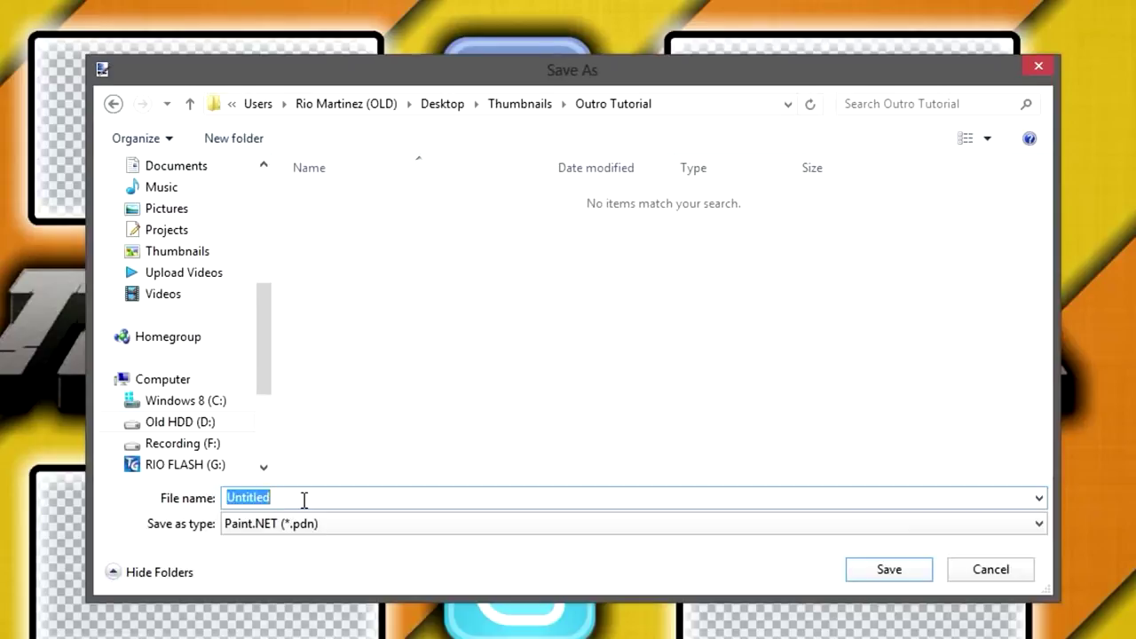
{"action": "type", "text": "OutroImageF"}
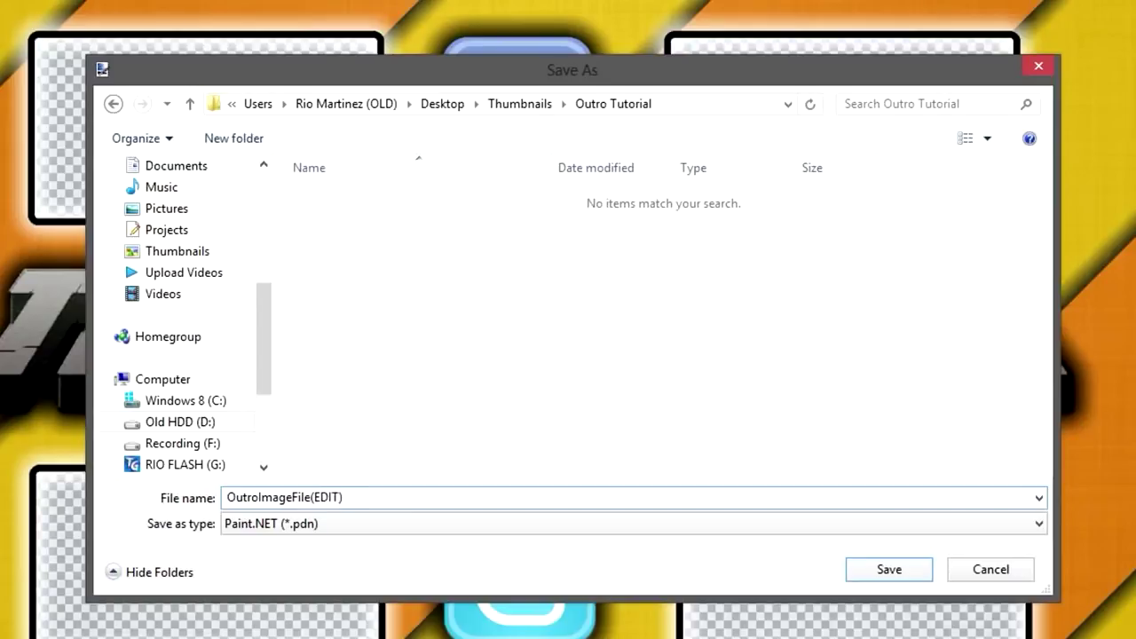
{"action": "key", "text": "Return"}
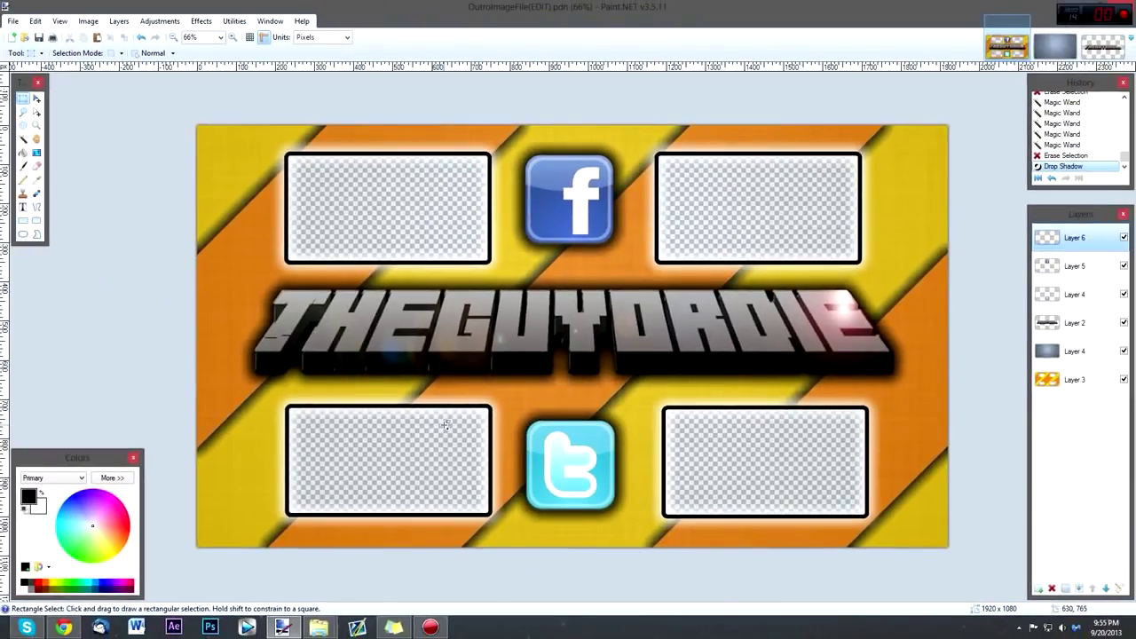
- Save a copy of the image in the same folder as a PNG named "OutroImageFile"
{"action": "key", "text": "ctrl+shift+s"}
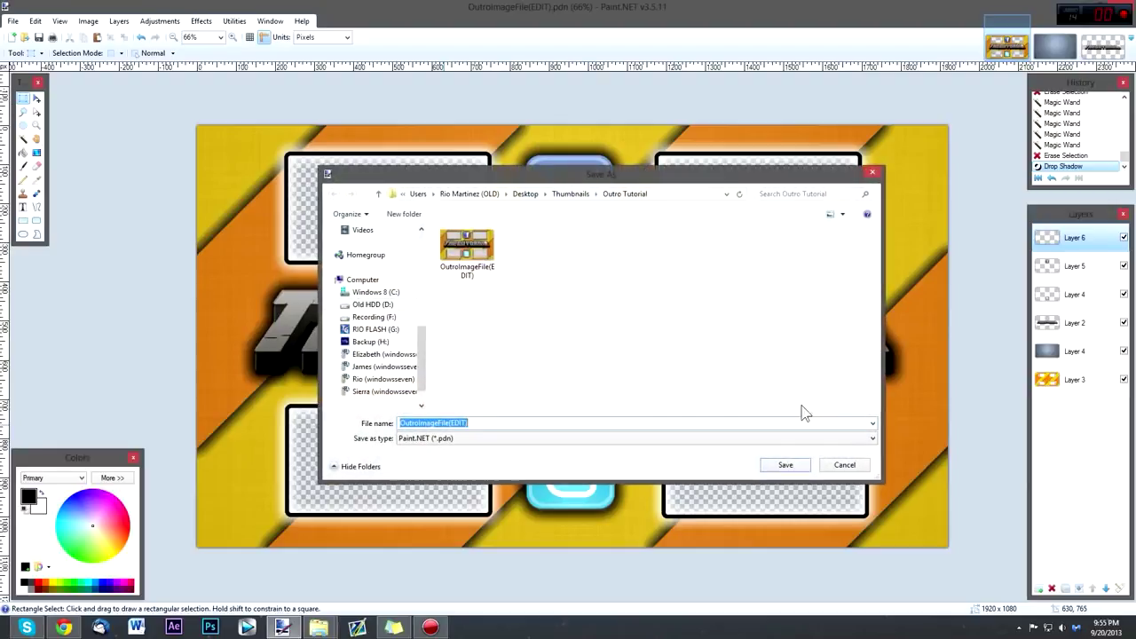
{"action": "left_click", "coordinate": [493, 438]}
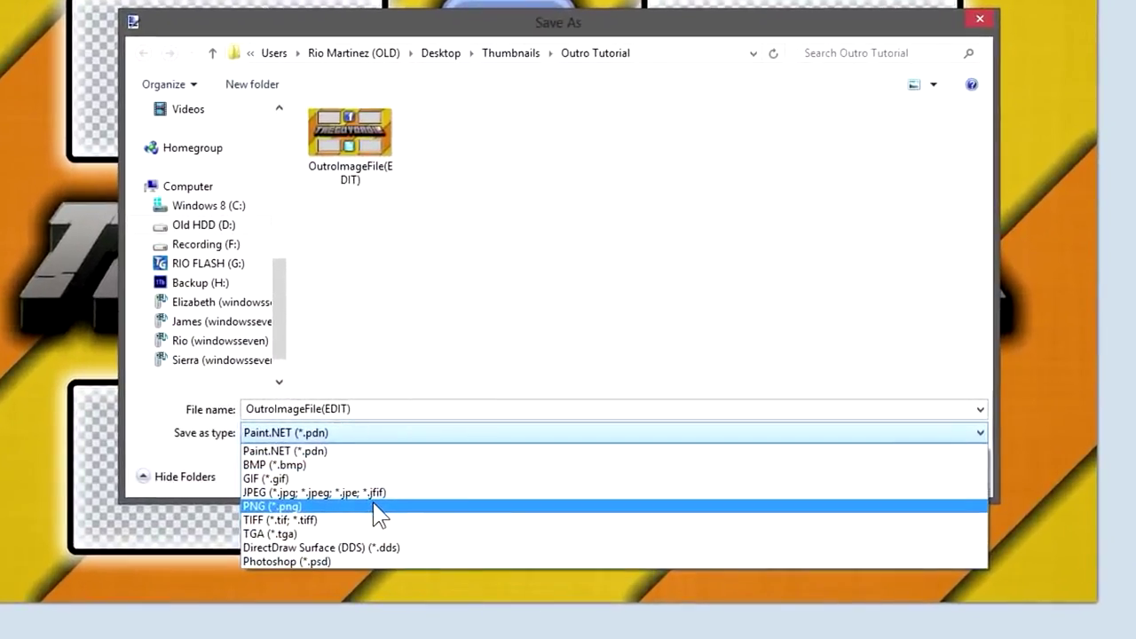
{"action": "left_click", "coordinate": [377, 507]}
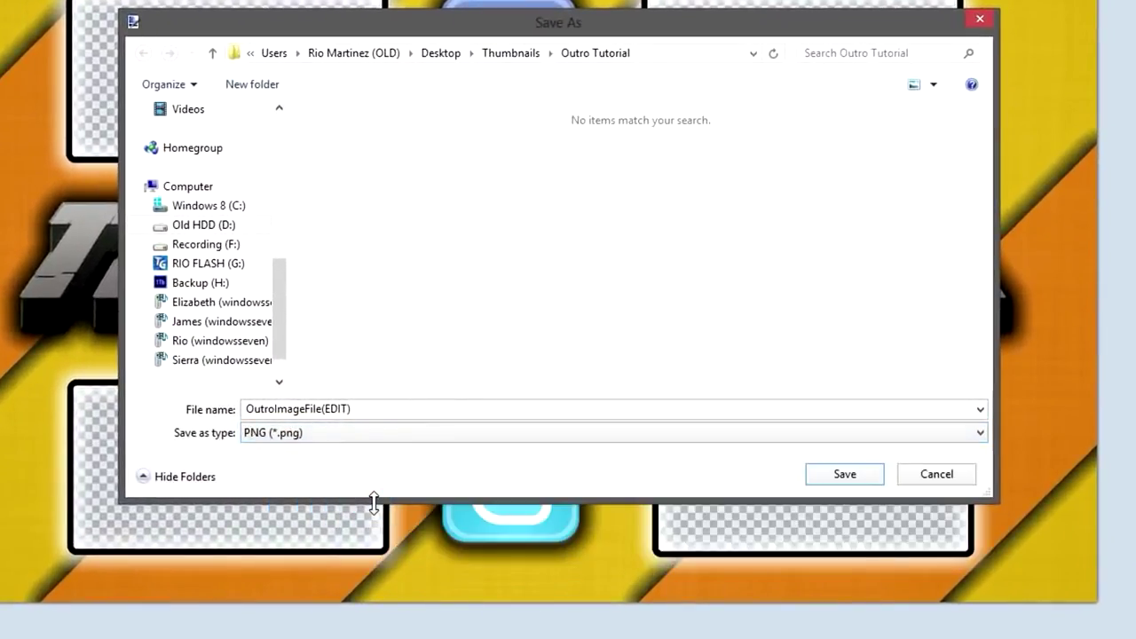
{"action": "double_click", "coordinate": [420, 408]}
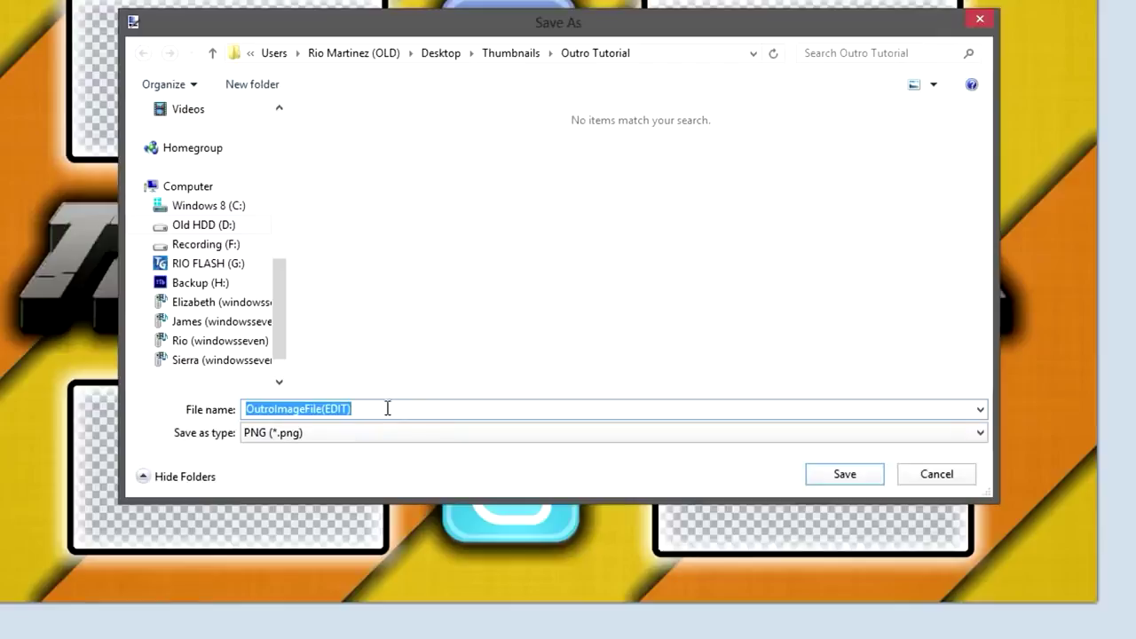
{"action": "left_click_drag", "start_coordinate": [386, 409], "coordinate": [332, 413]}
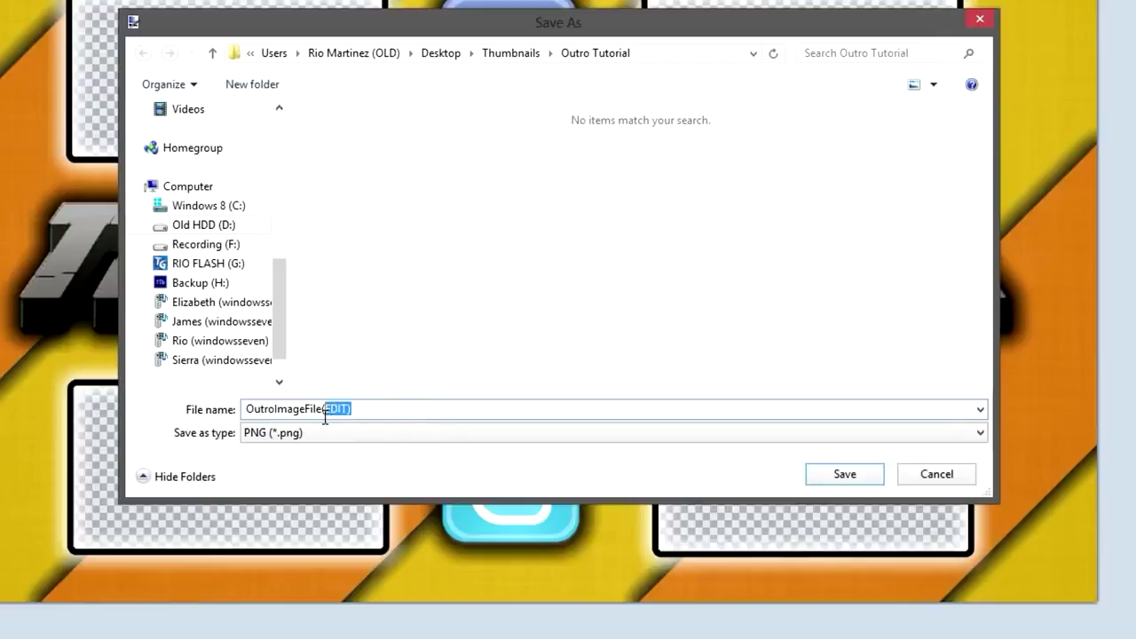
{"action": "key", "text": "BackSpace"}
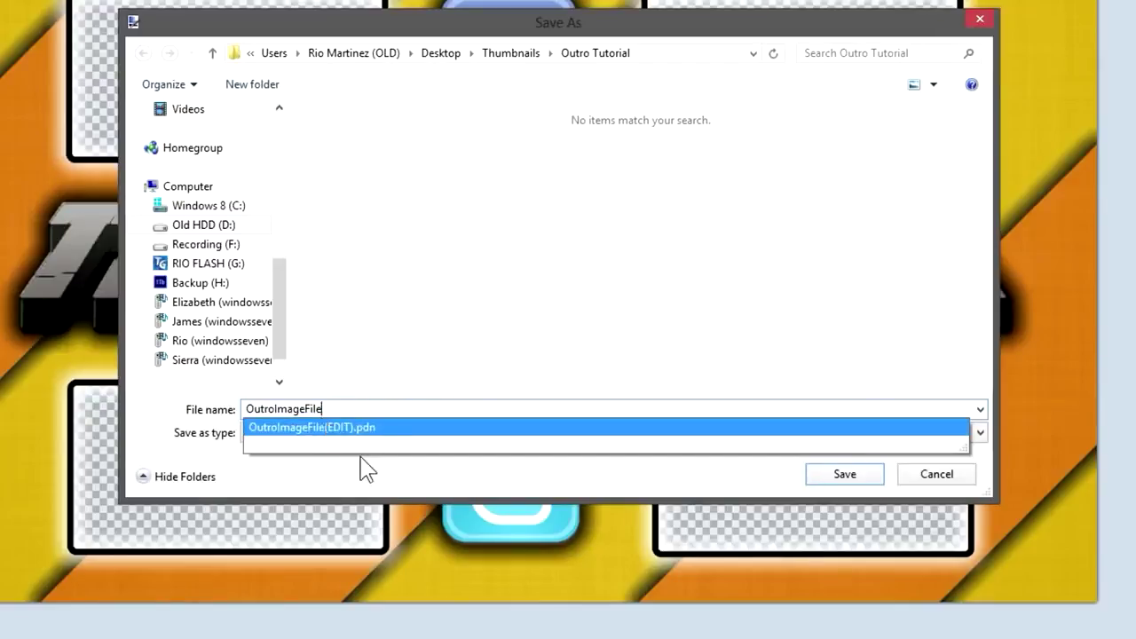
{"action": "left_click", "coordinate": [363, 468]}
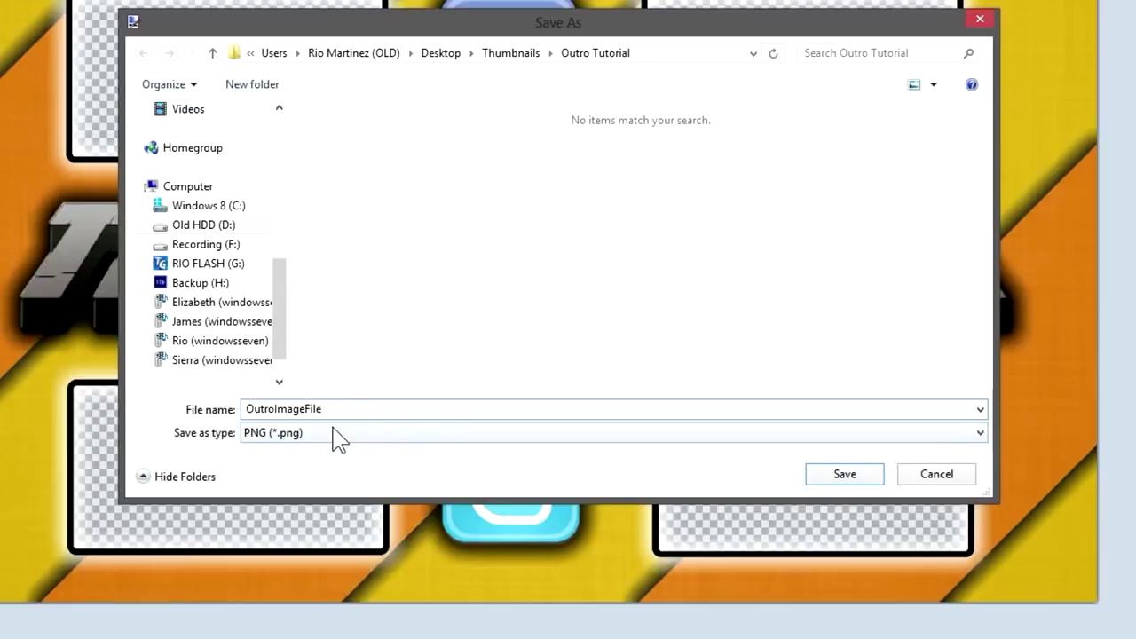
{"action": "left_click", "coordinate": [834, 475]}
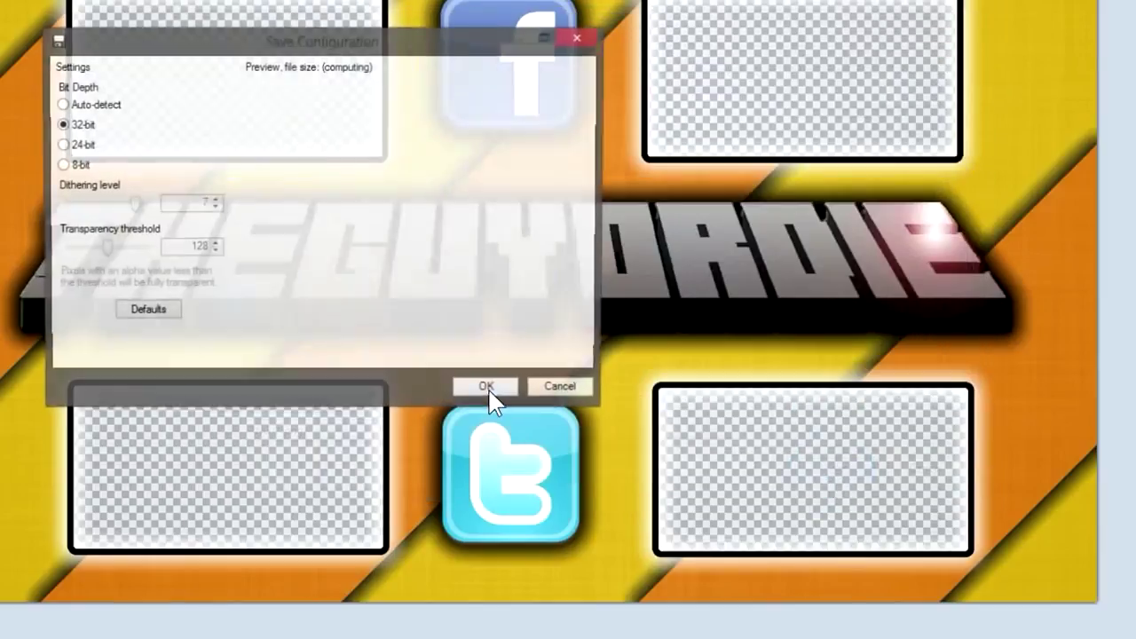
- Compare the 24-bit and 32-bit previews of the transparent box and finish saving the PNG with 32-bit depth
{"action": "left_click", "coordinate": [61, 146]}
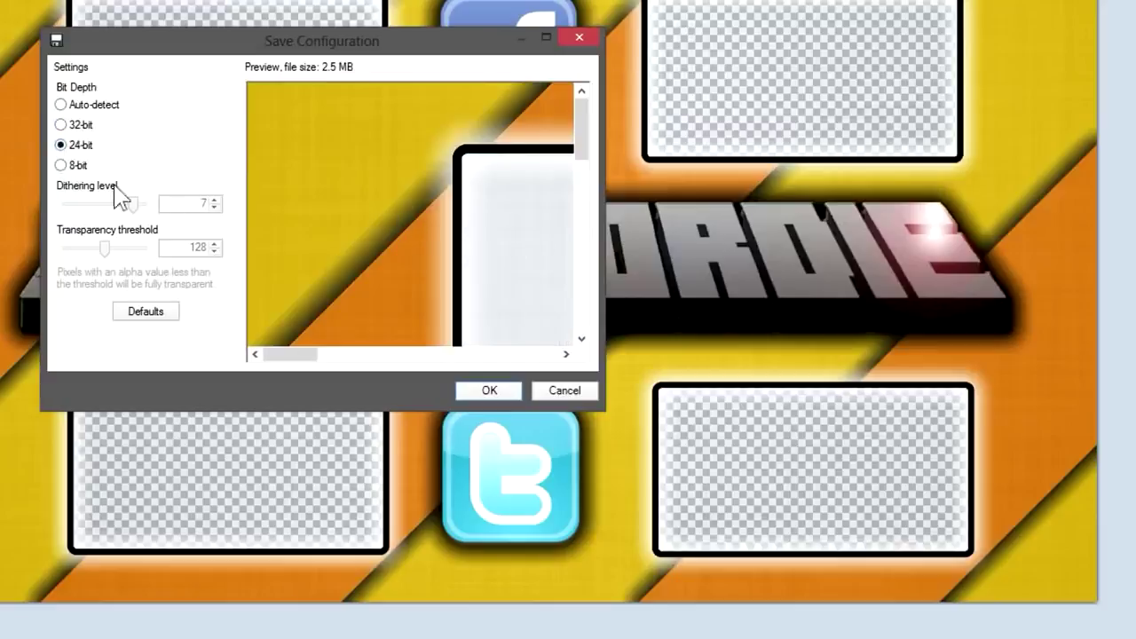
{"action": "left_click", "coordinate": [60, 125]}
{"action": "left_click", "coordinate": [61, 145]}
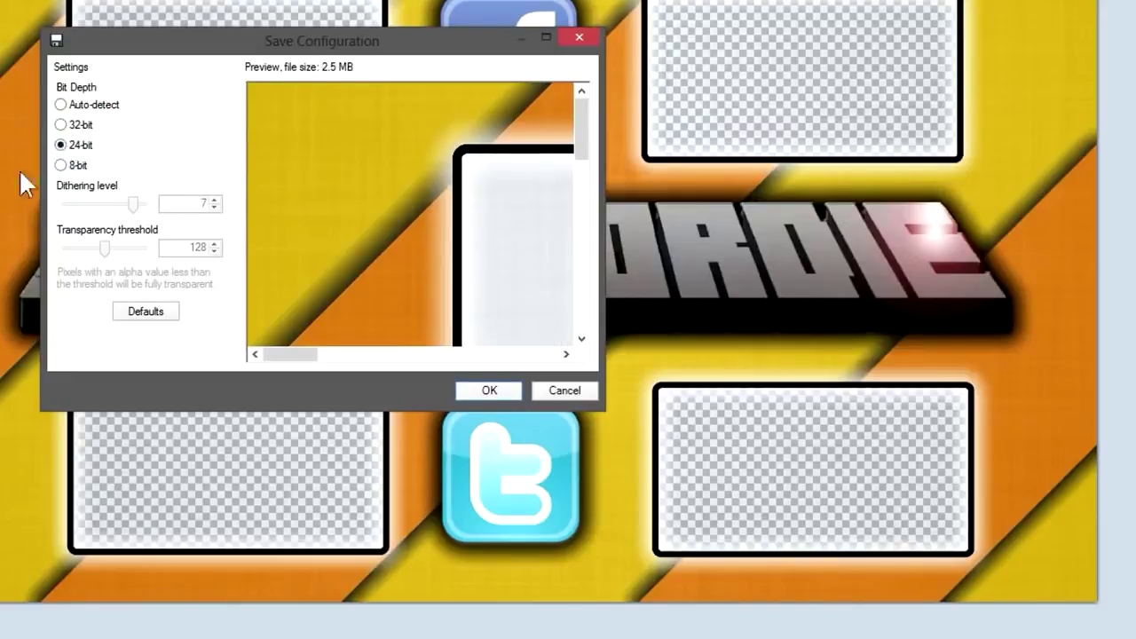
{"action": "left_click", "coordinate": [61, 125]}
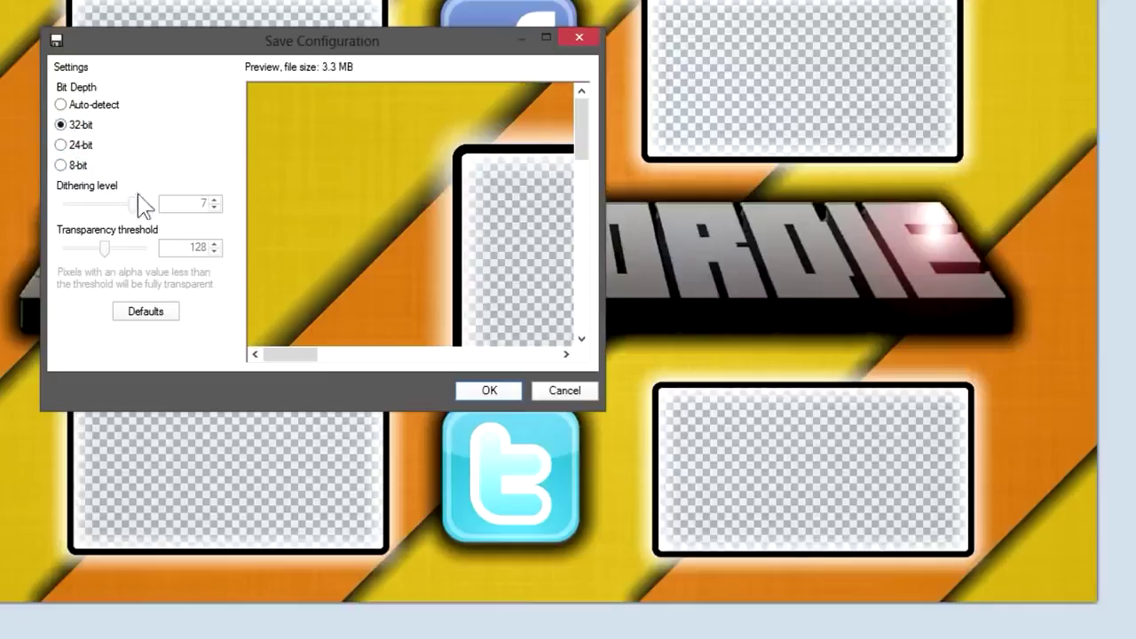
{"action": "left_click", "coordinate": [61, 145]}
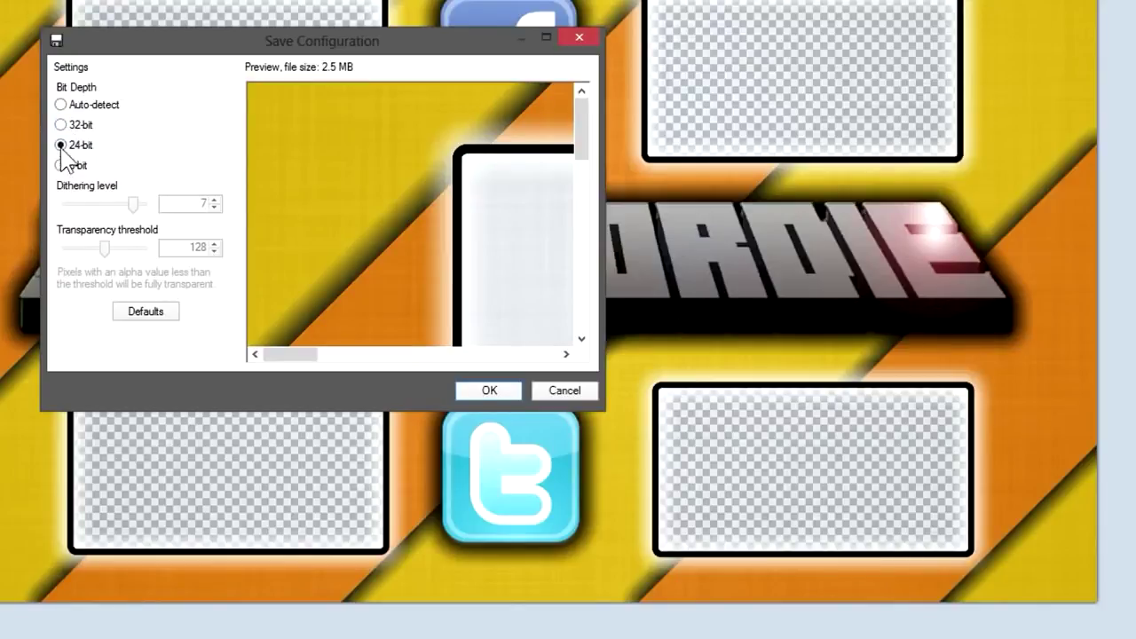
{"action": "left_click_drag", "start_coordinate": [489, 218], "coordinate": [287, 150]}
{"action": "left_click_drag", "start_coordinate": [343, 221], "coordinate": [472, 127]}
{"action": "left_click", "coordinate": [60, 124]}
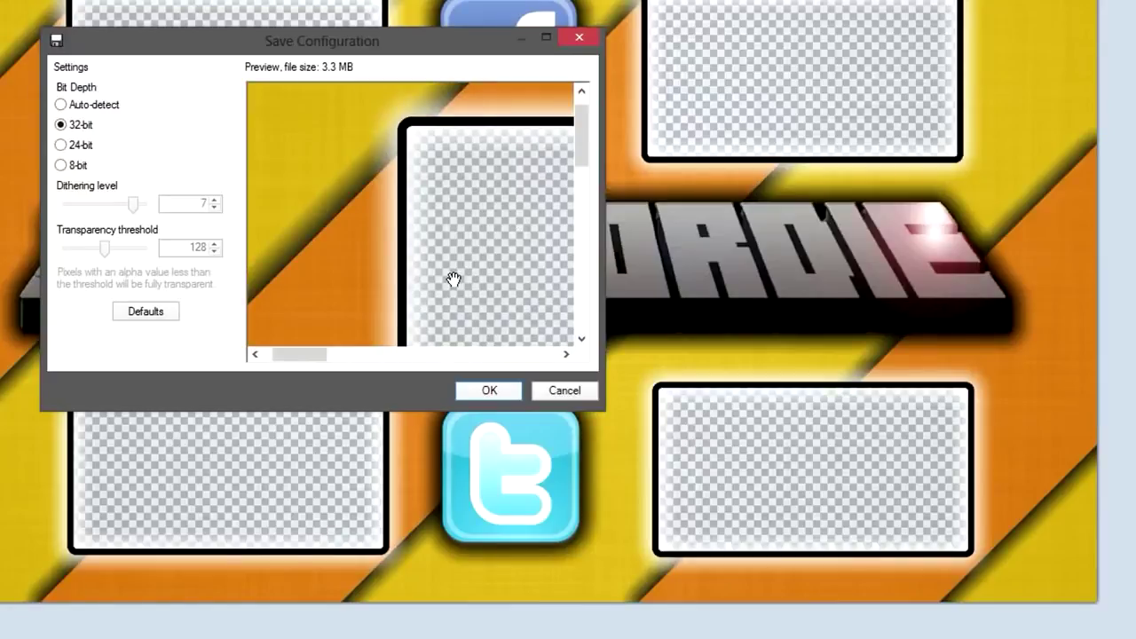
{"action": "left_click", "coordinate": [500, 395]}
{"action": "left_click", "coordinate": [508, 251]}
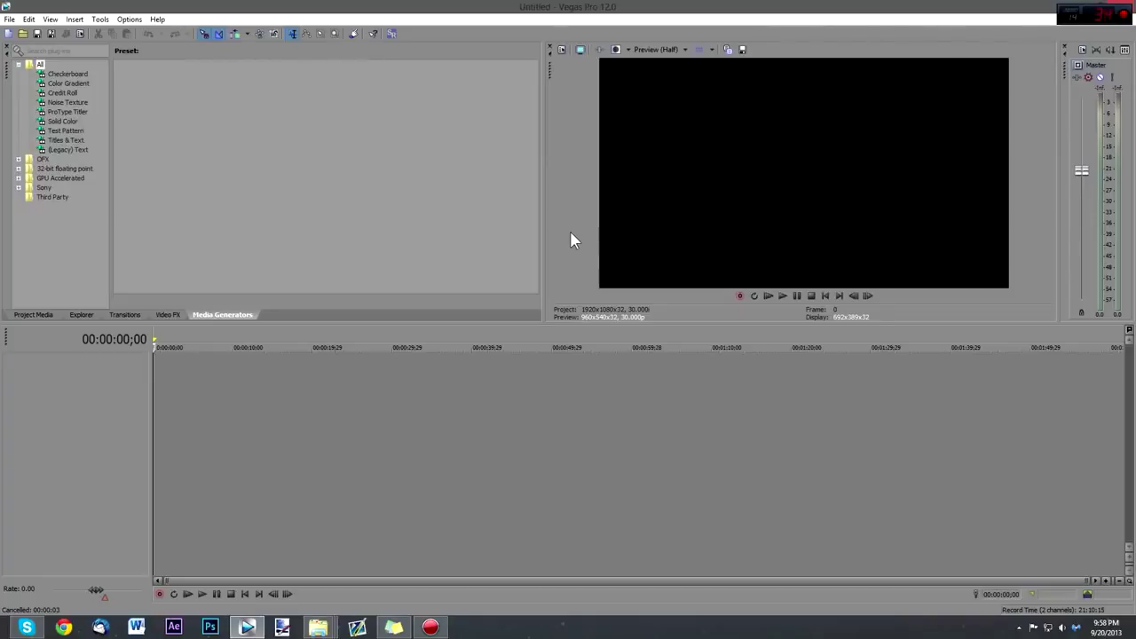
{"action": "left_click", "coordinate": [30, 19]}
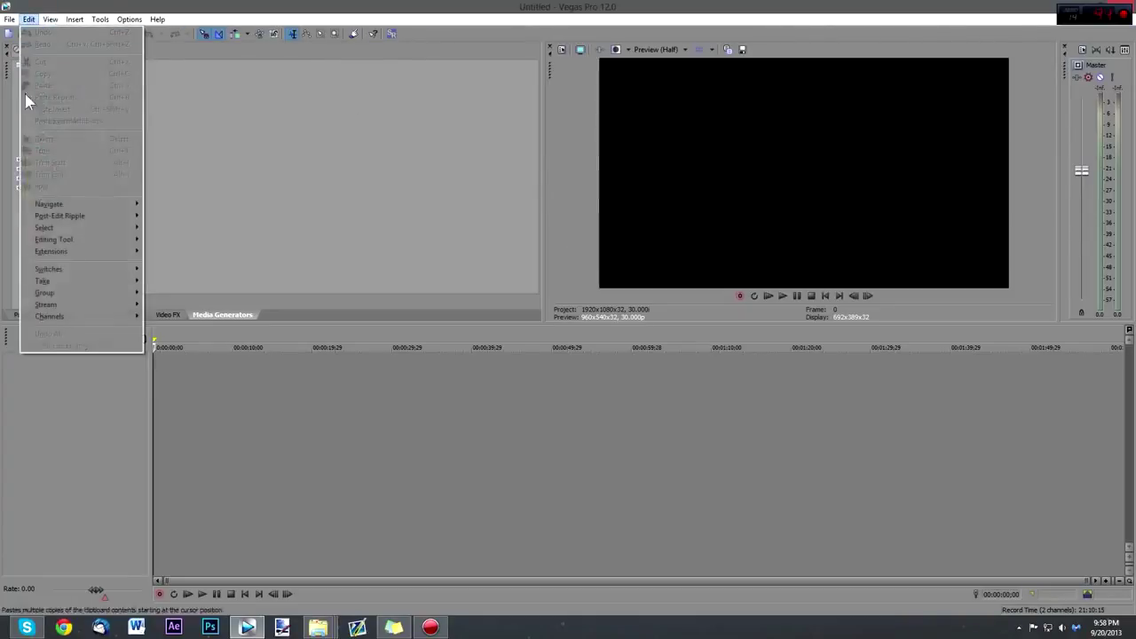
{"action": "mouse_move", "coordinate": [68, 253]}
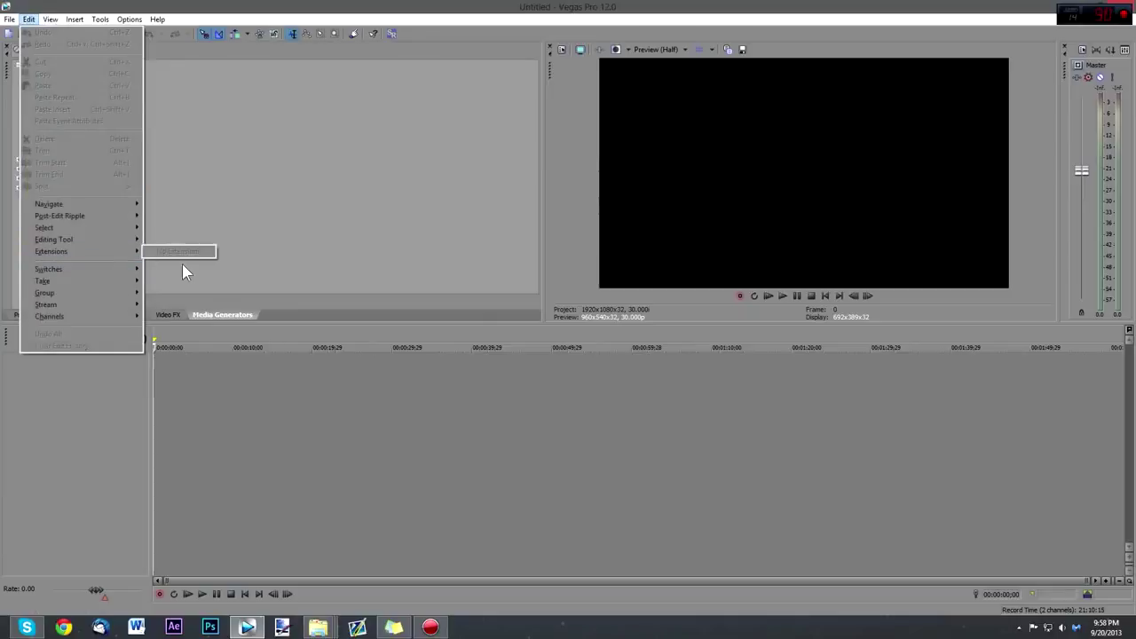
{"action": "left_click", "coordinate": [196, 256]}
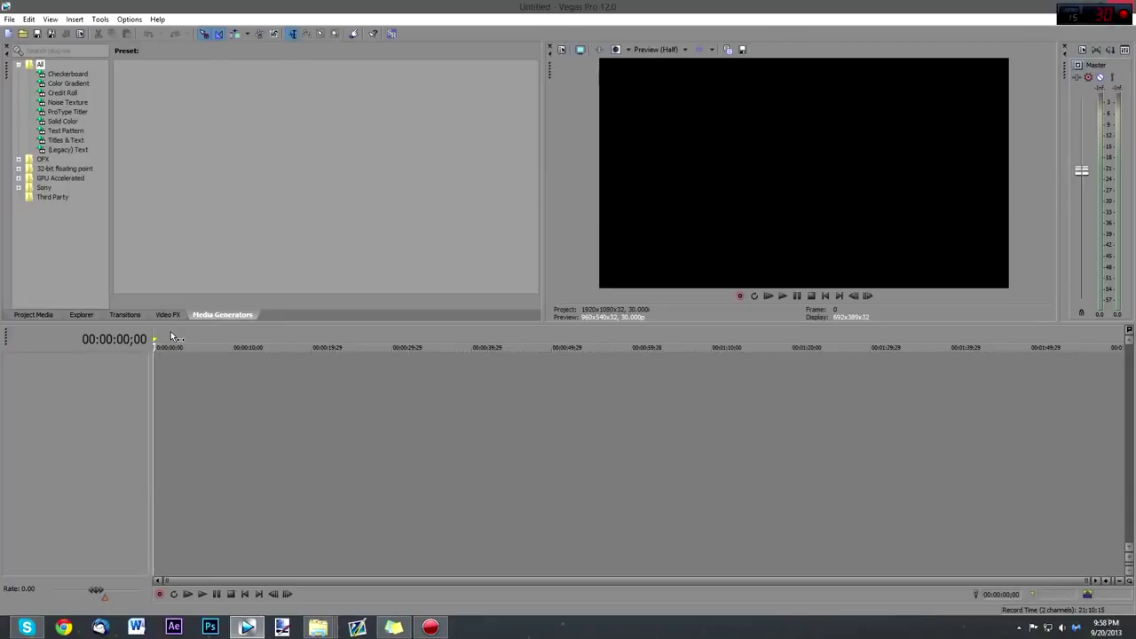
- Add the gameplay recording at the timeline start with project video settings matched to it, and mute both of its audio tracks
{"action": "left_click_drag", "start_coordinate": [99, 303], "coordinate": [160, 385]}
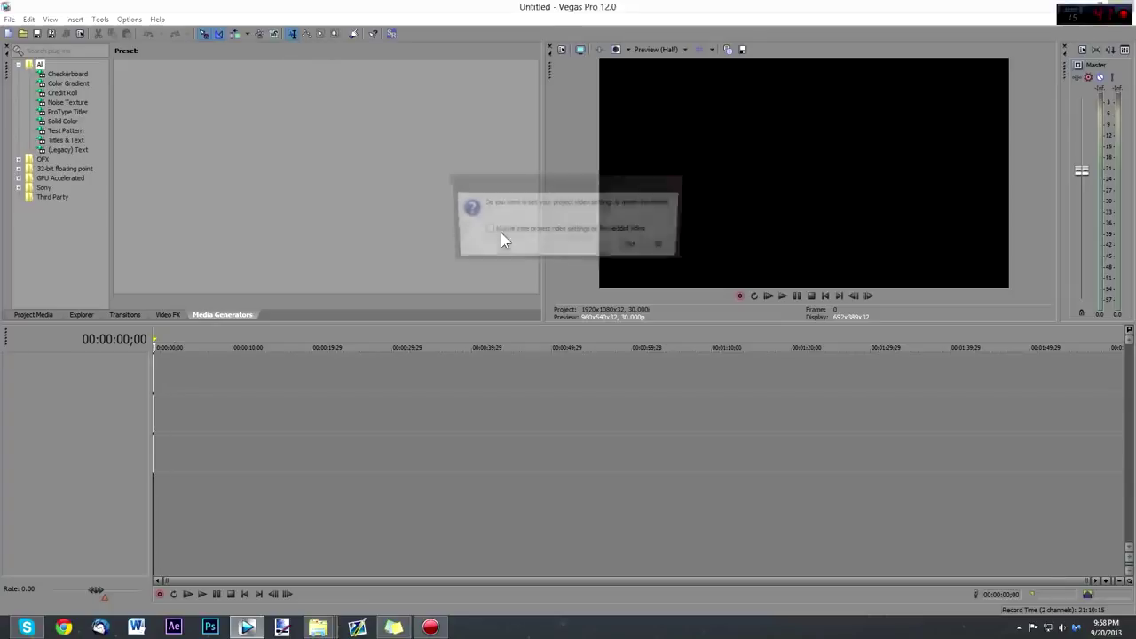
{"action": "left_click", "coordinate": [636, 247]}
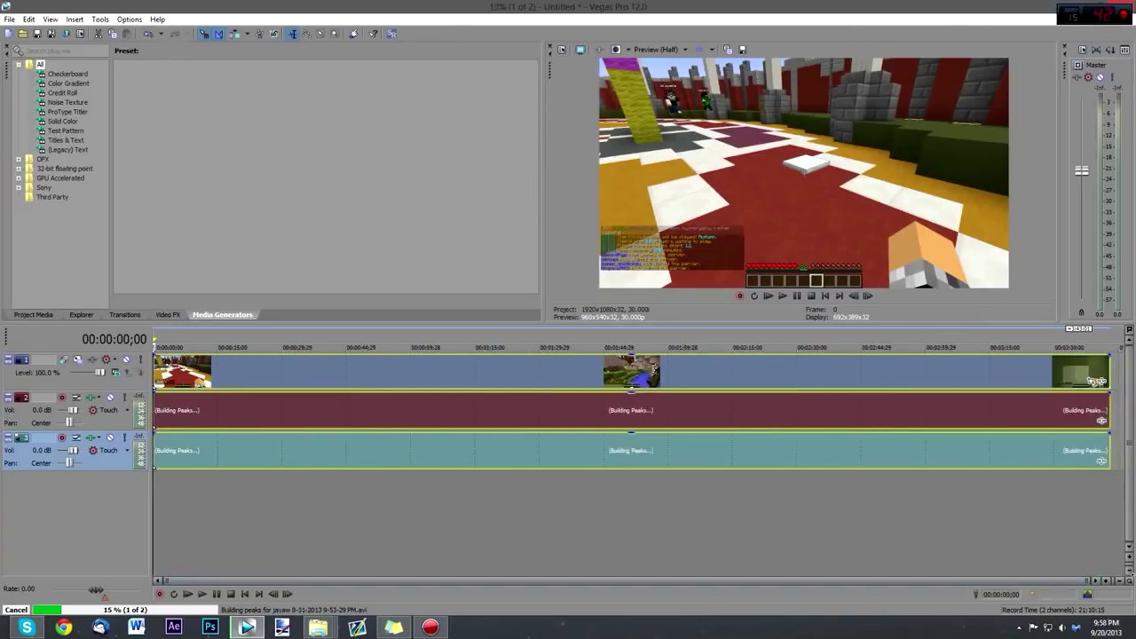
{"action": "left_click", "coordinate": [385, 543]}
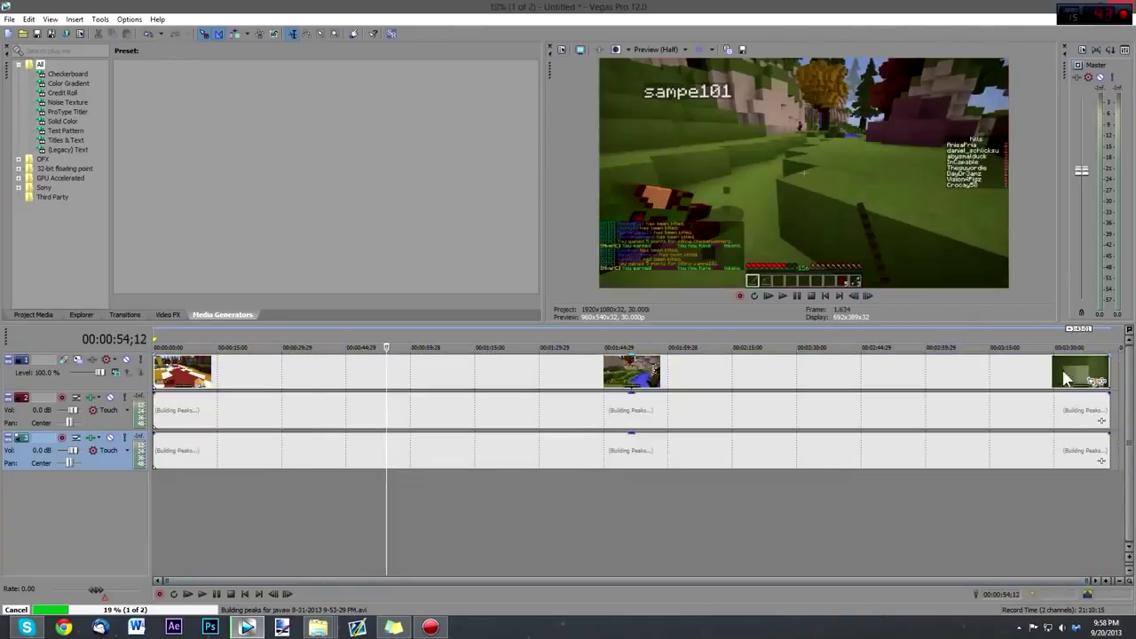
{"action": "left_click", "coordinate": [980, 340]}
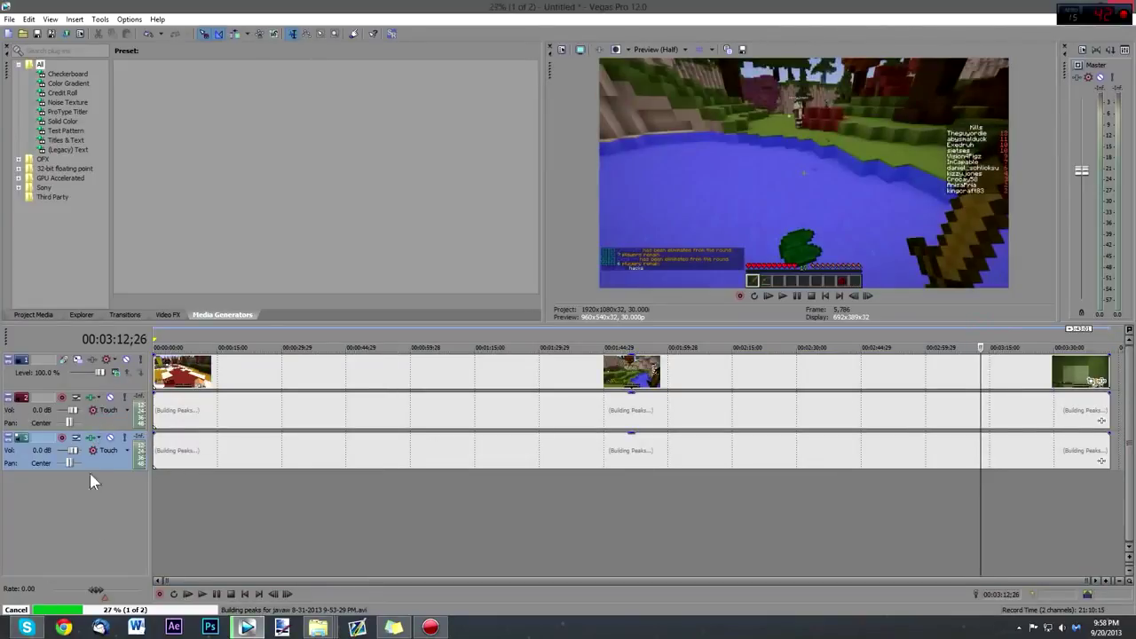
{"action": "left_click", "coordinate": [107, 431]}
{"action": "left_click", "coordinate": [109, 398]}
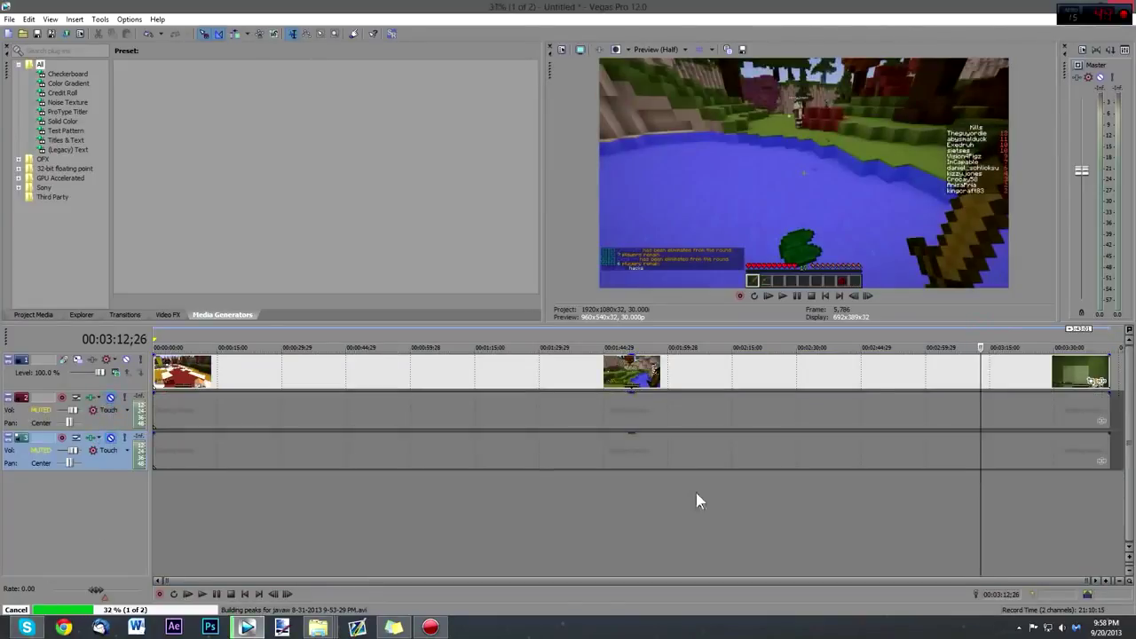
- Move the playhead to the end of the gameplay clip and add the outro image directly after it on the video track
{"action": "left_click_drag", "start_coordinate": [637, 569], "coordinate": [911, 572]}
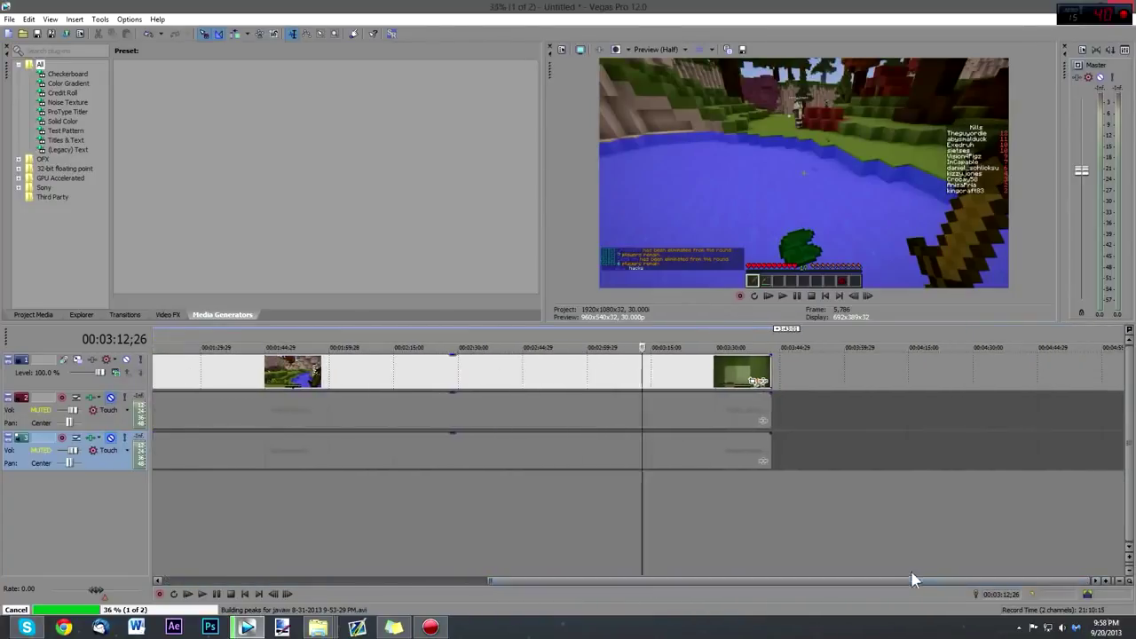
{"action": "left_click", "coordinate": [770, 344]}
{"action": "left_click", "coordinate": [765, 370]}
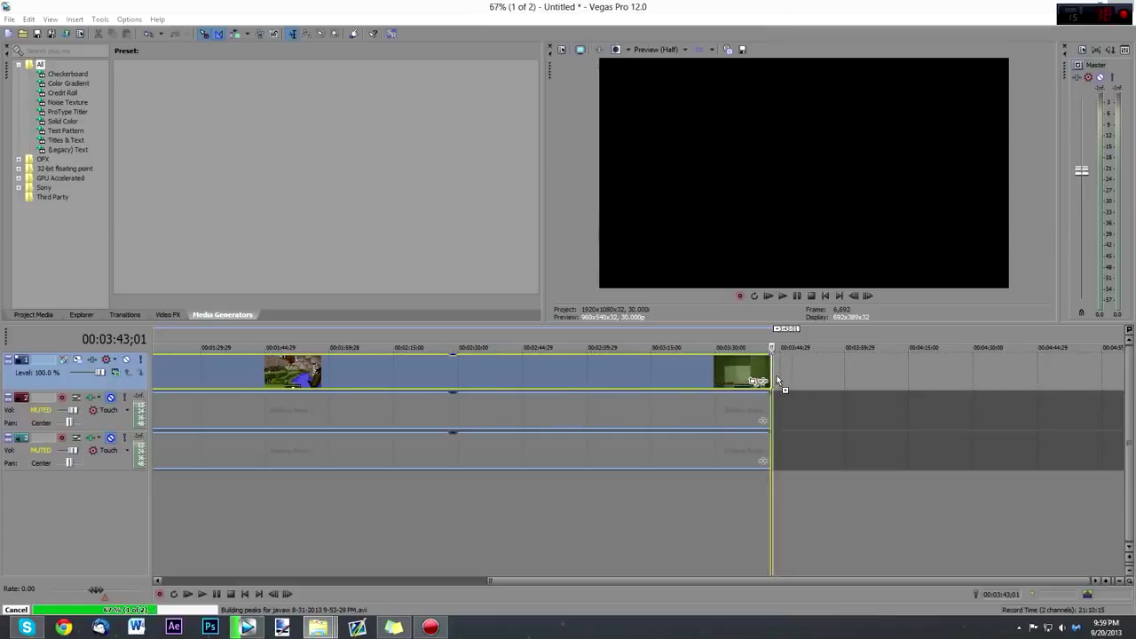
{"action": "left_click", "coordinate": [782, 382]}
{"action": "scroll", "coordinate": [779, 383], "scroll_direction": "left", "scroll_amount": 5}
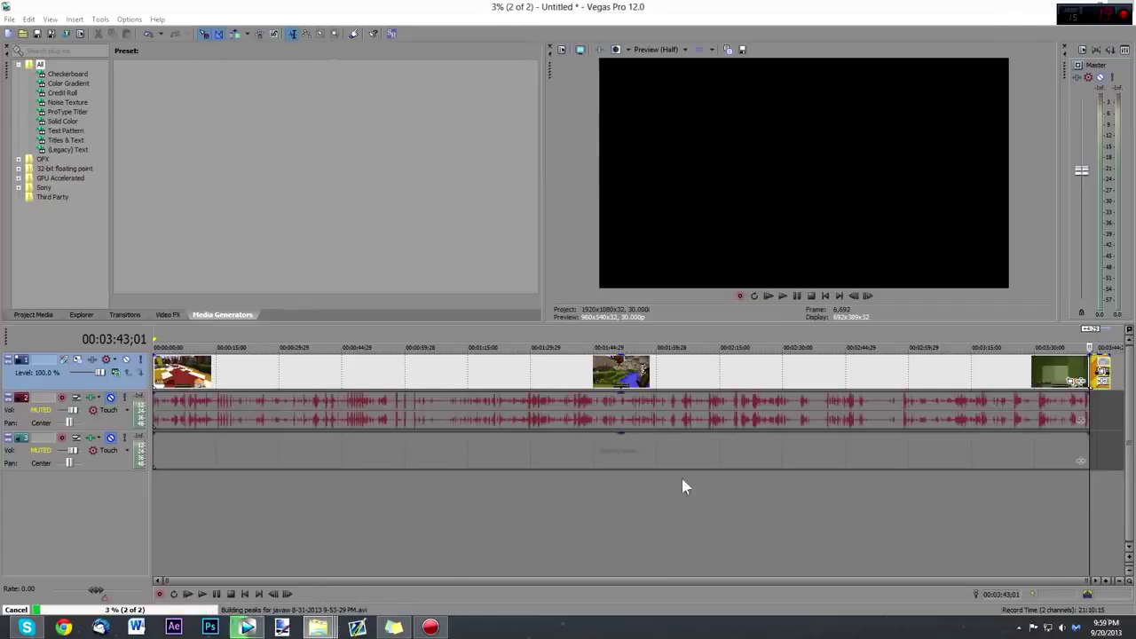
- Cancel the audio peak building and extend the end of the outro image to about 00:04:09;28 on the timeline
{"action": "left_click", "coordinate": [16, 610]}
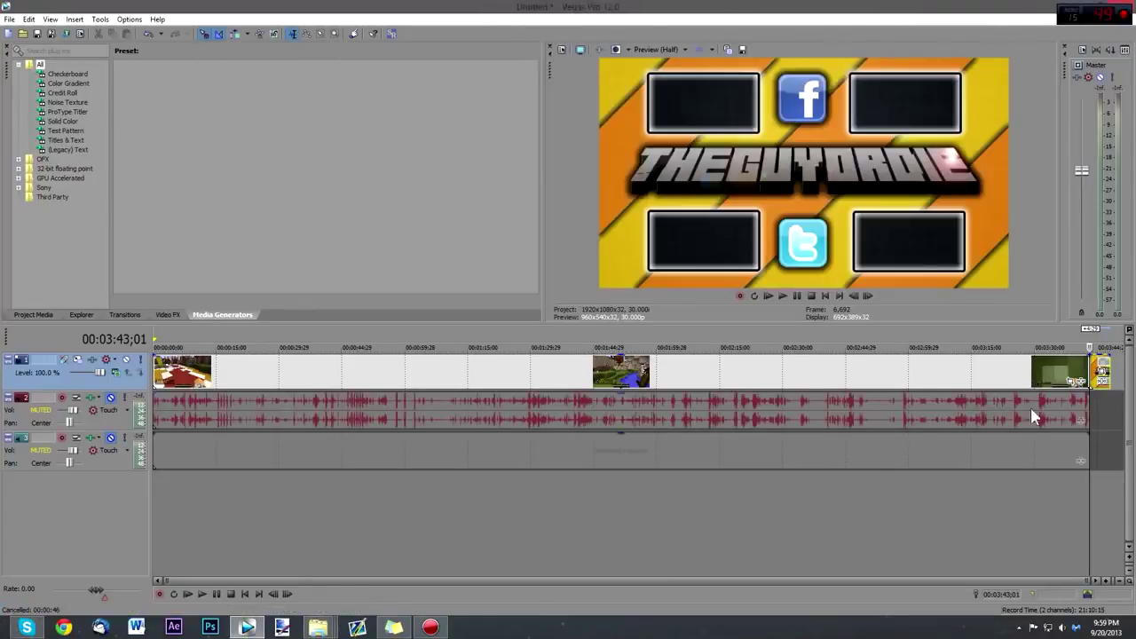
{"action": "scroll", "coordinate": [1012, 415], "scroll_direction": "up", "scroll_amount": 6}
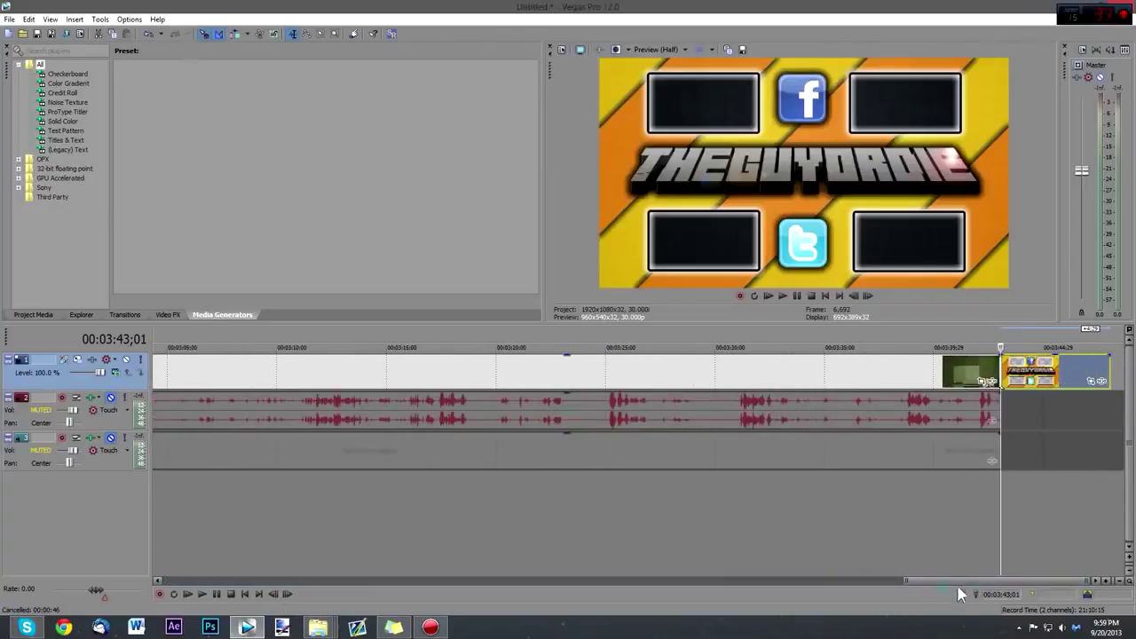
{"action": "left_click_drag", "start_coordinate": [1004, 582], "coordinate": [1103, 580]}
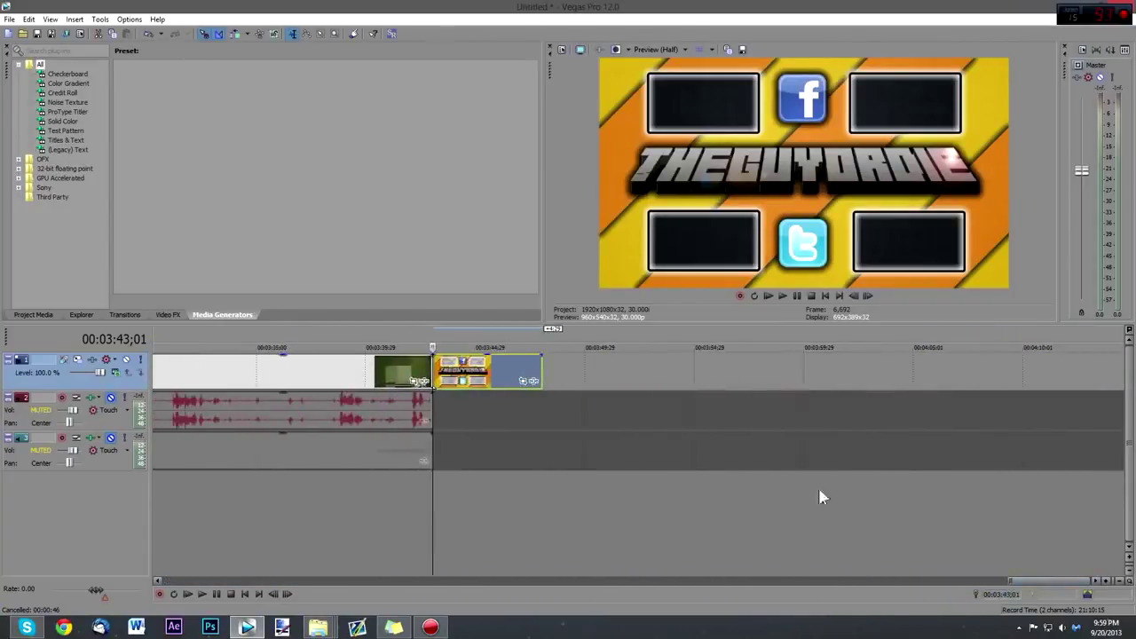
{"action": "scroll", "coordinate": [935, 476], "scroll_direction": "down", "scroll_amount": 2}
{"action": "left_click_drag", "start_coordinate": [1002, 582], "coordinate": [1068, 583]}
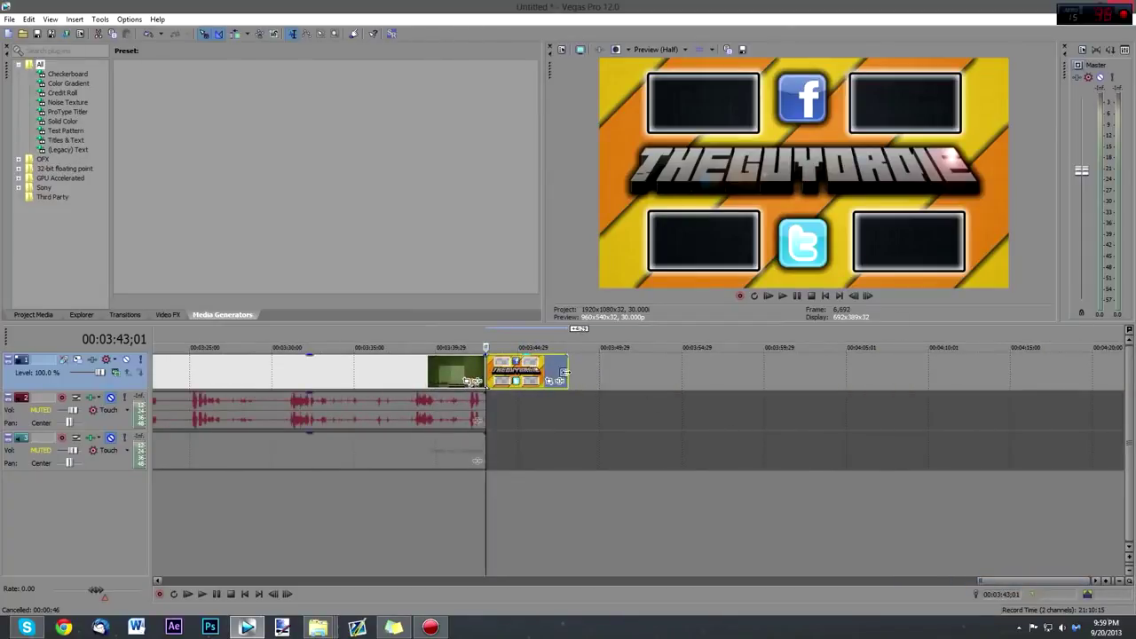
{"action": "left_click_drag", "start_coordinate": [566, 381], "coordinate": [923, 401]}
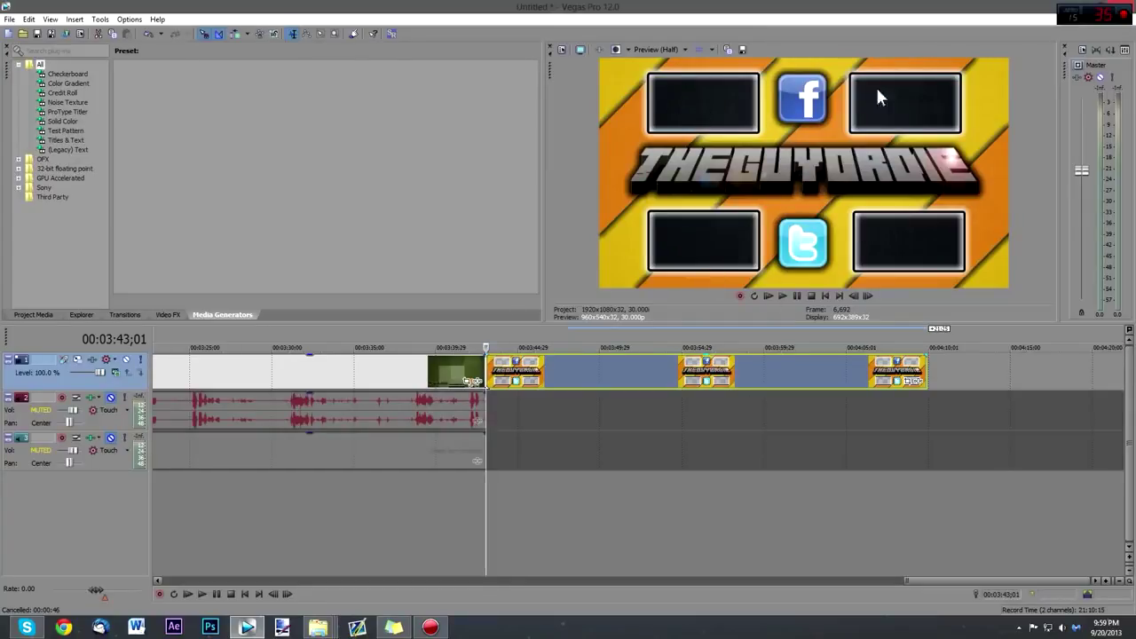
- Check the outro image and its empty boxes at several points along its duration
{"action": "left_click", "coordinate": [536, 424]}
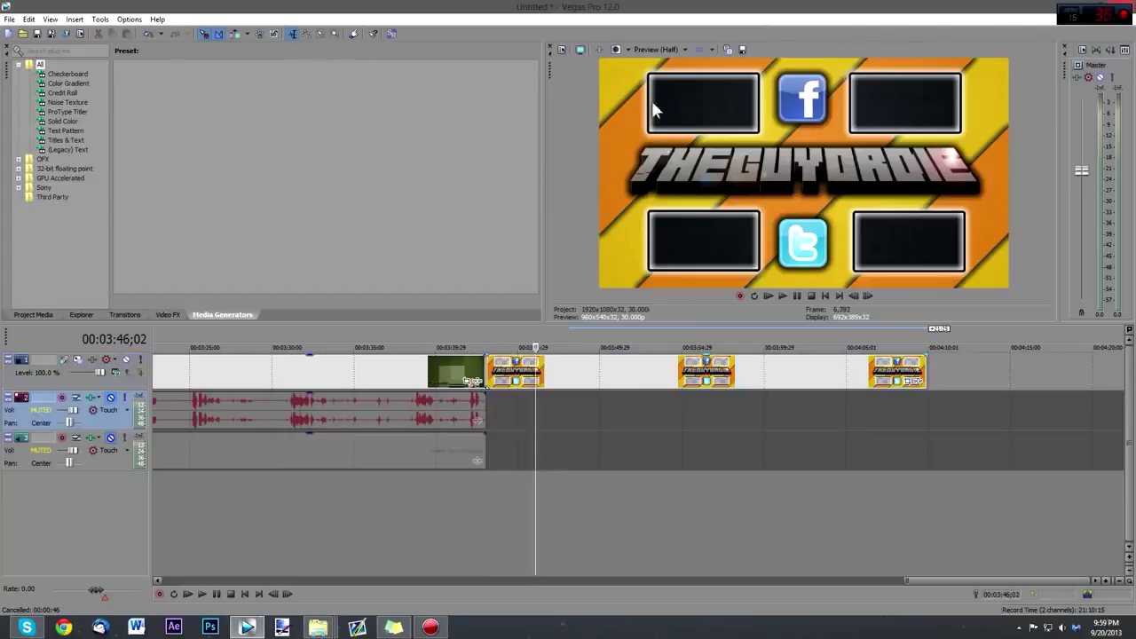
{"action": "left_click", "coordinate": [560, 412]}
{"action": "left_click", "coordinate": [603, 411]}
{"action": "left_click", "coordinate": [655, 413]}
{"action": "left_click", "coordinate": [745, 412]}
{"action": "left_click", "coordinate": [809, 414]}
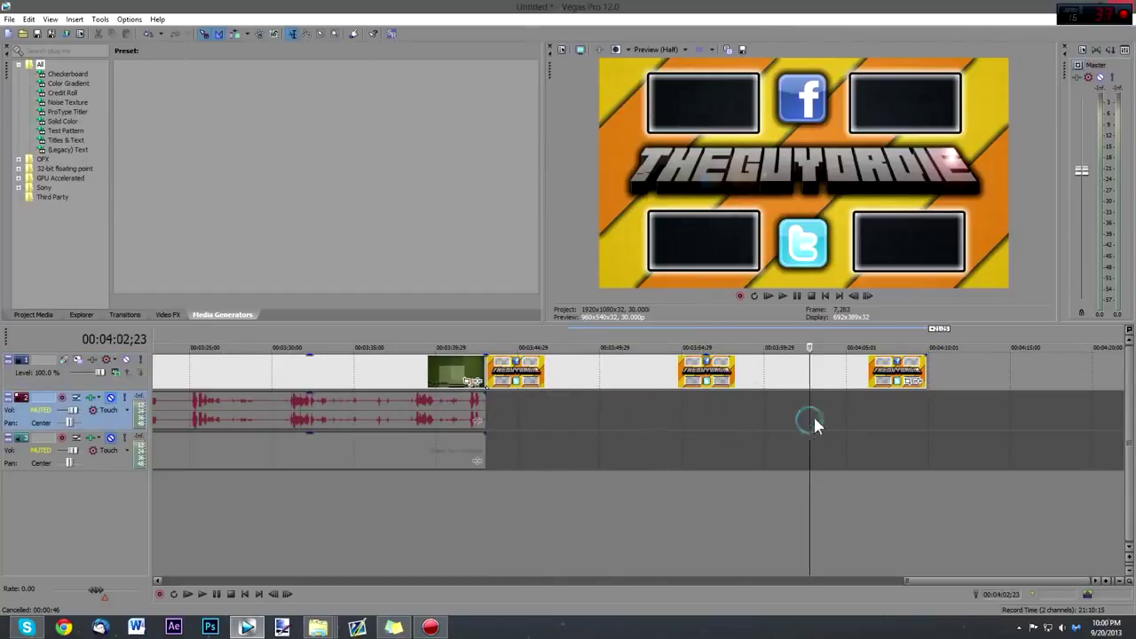
{"action": "left_click", "coordinate": [493, 408]}
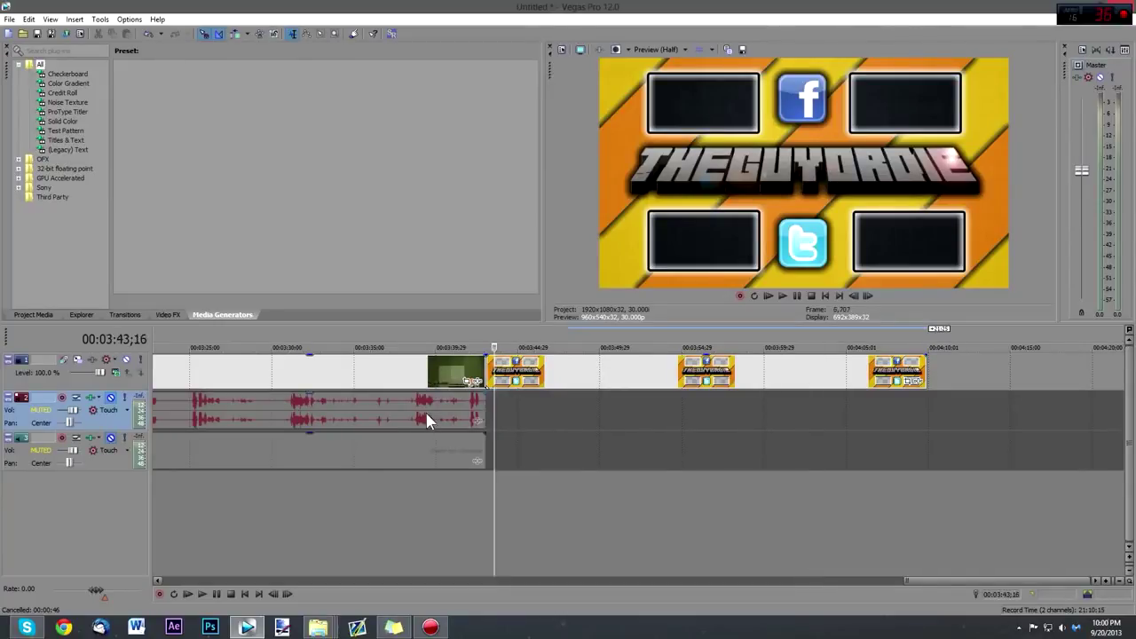
- Add the second gameplay recording on new tracks beneath the outro, starting with the outro image, and cancel its peak building
{"action": "left_click", "coordinate": [319, 627]}
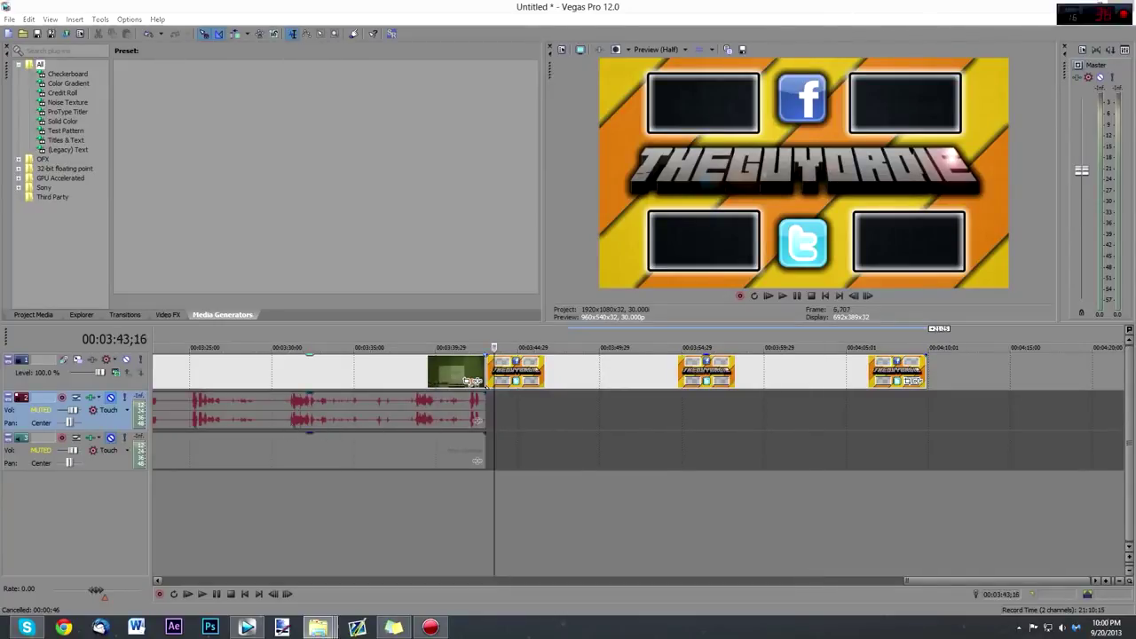
{"action": "left_click_drag", "start_coordinate": [262, 379], "coordinate": [509, 502]}
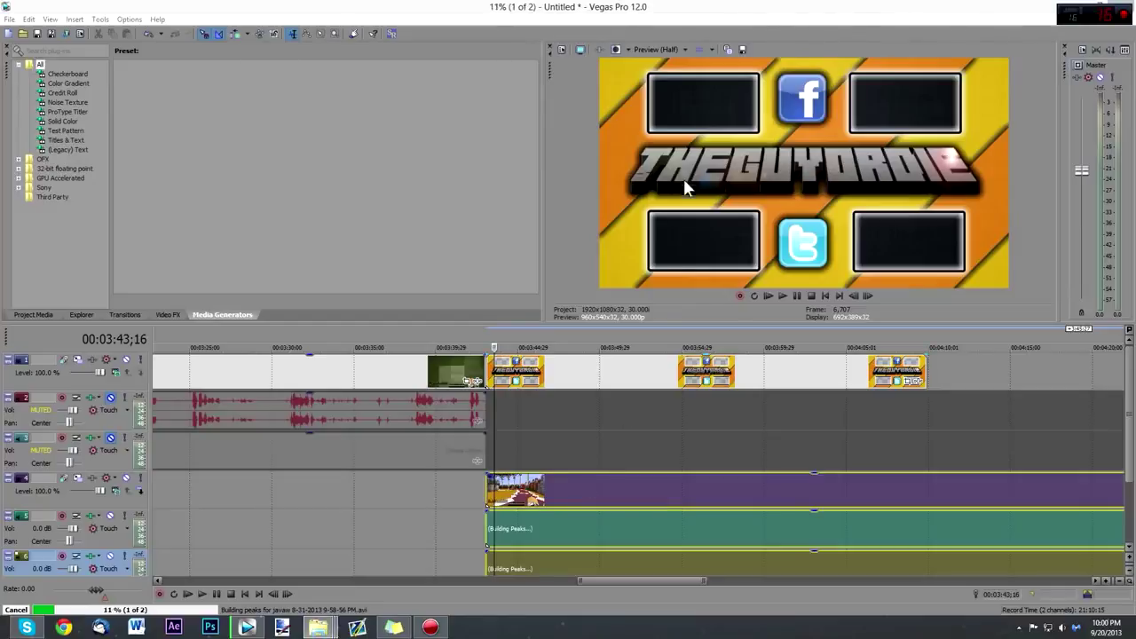
{"action": "left_click", "coordinate": [550, 372]}
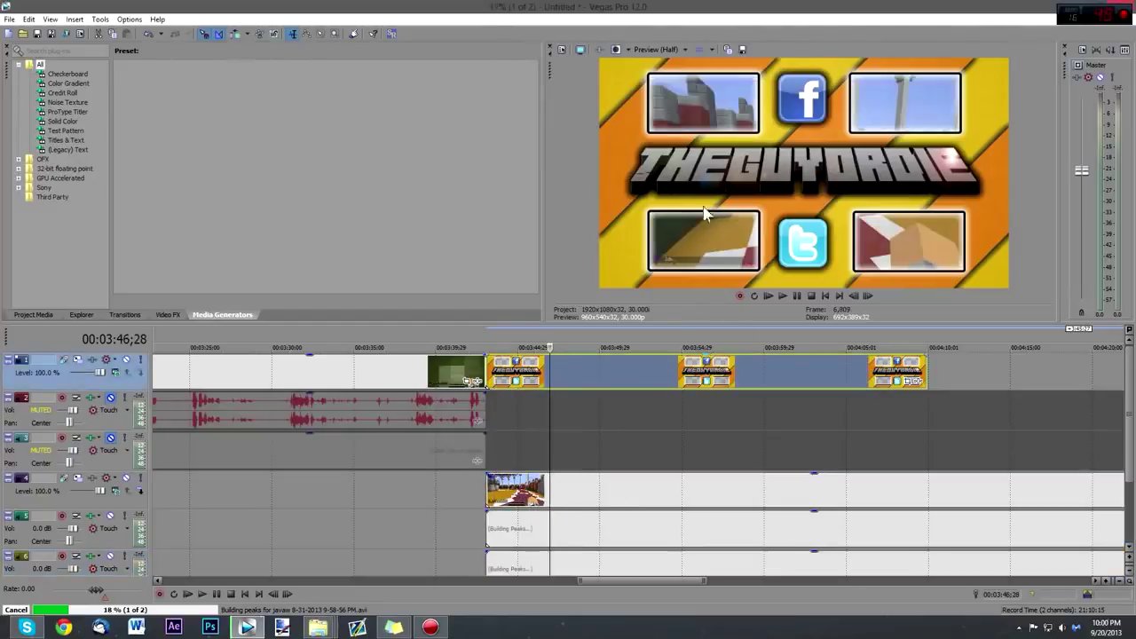
{"action": "left_click", "coordinate": [17, 610]}
- Shift the second gameplay clip earlier and trim its start to the outro's beginning at 00:03:43;01
{"action": "left_click", "coordinate": [601, 486]}
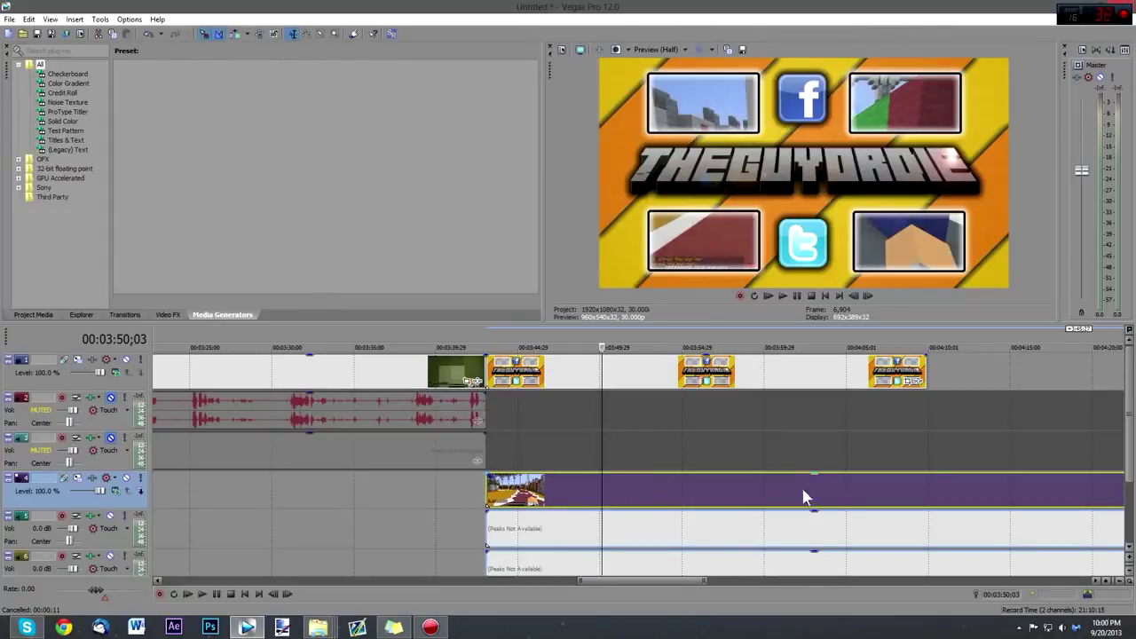
{"action": "left_click_drag", "start_coordinate": [791, 492], "coordinate": [472, 499]}
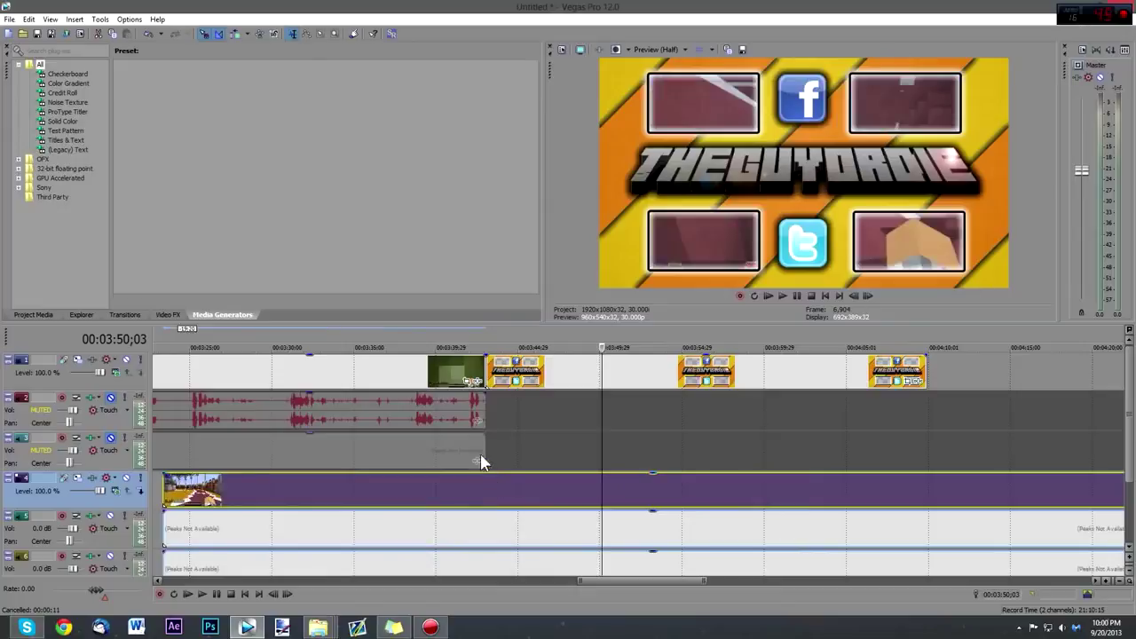
{"action": "left_click", "coordinate": [480, 455]}
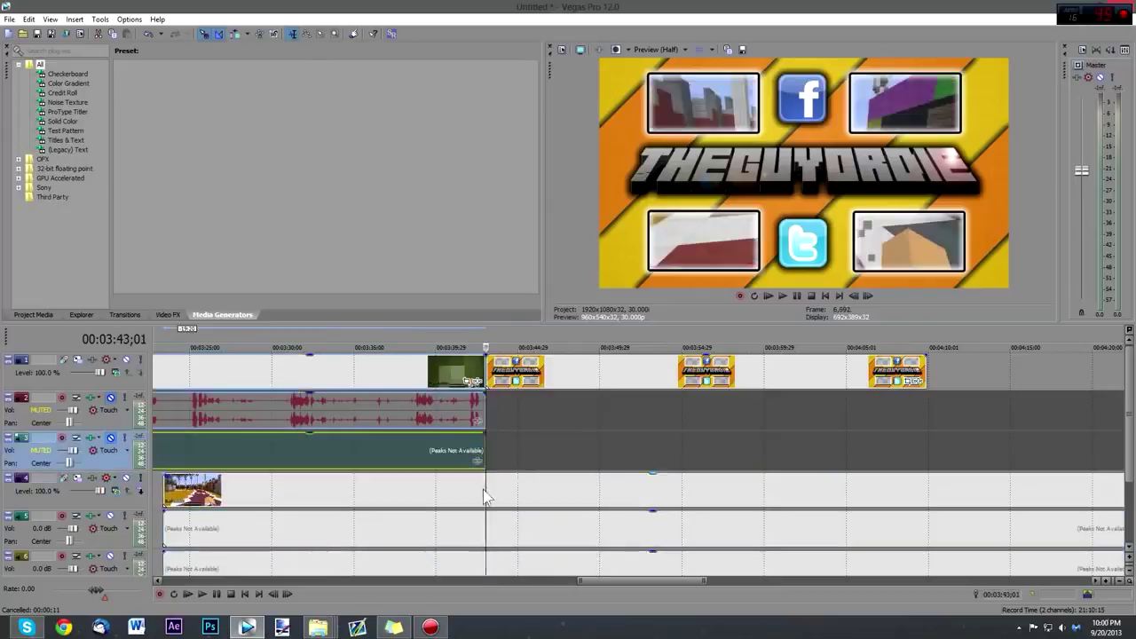
{"action": "left_click", "coordinate": [484, 488]}
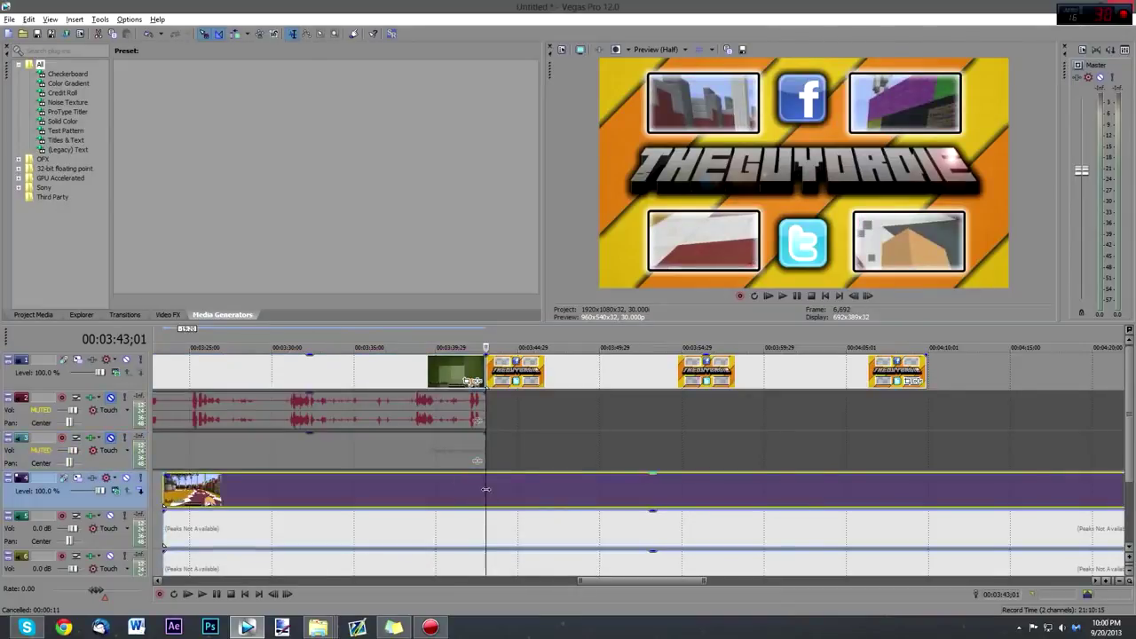
{"action": "key", "text": "alt+bracketleft"}
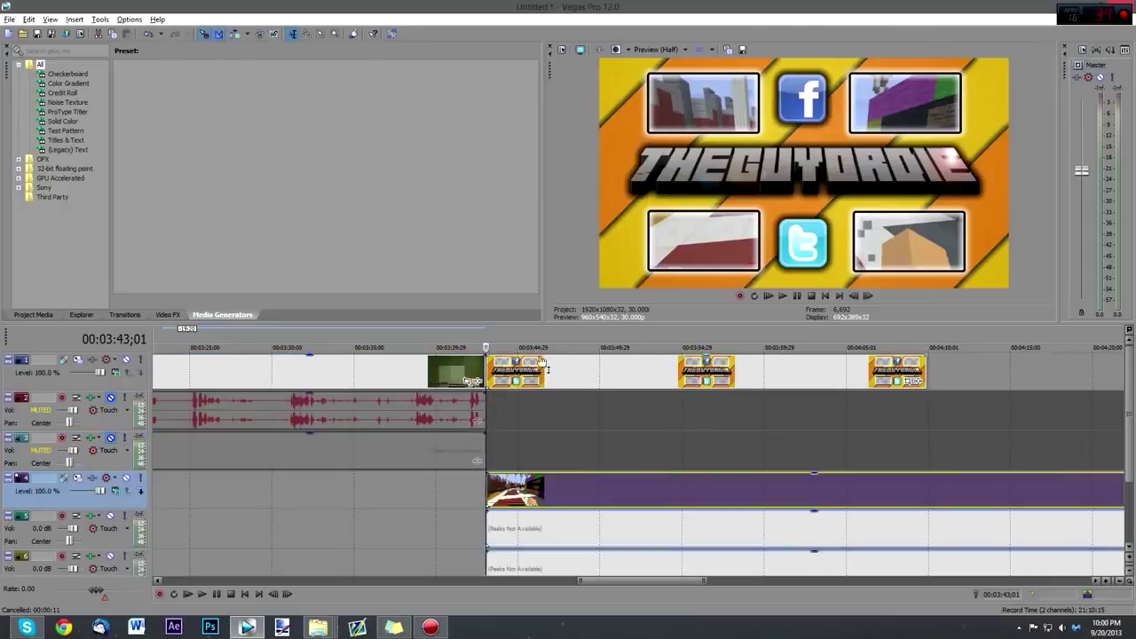
- Preview the opening seconds of the outro with the gameplay behind its transparent boxes
{"action": "left_click", "coordinate": [512, 338]}
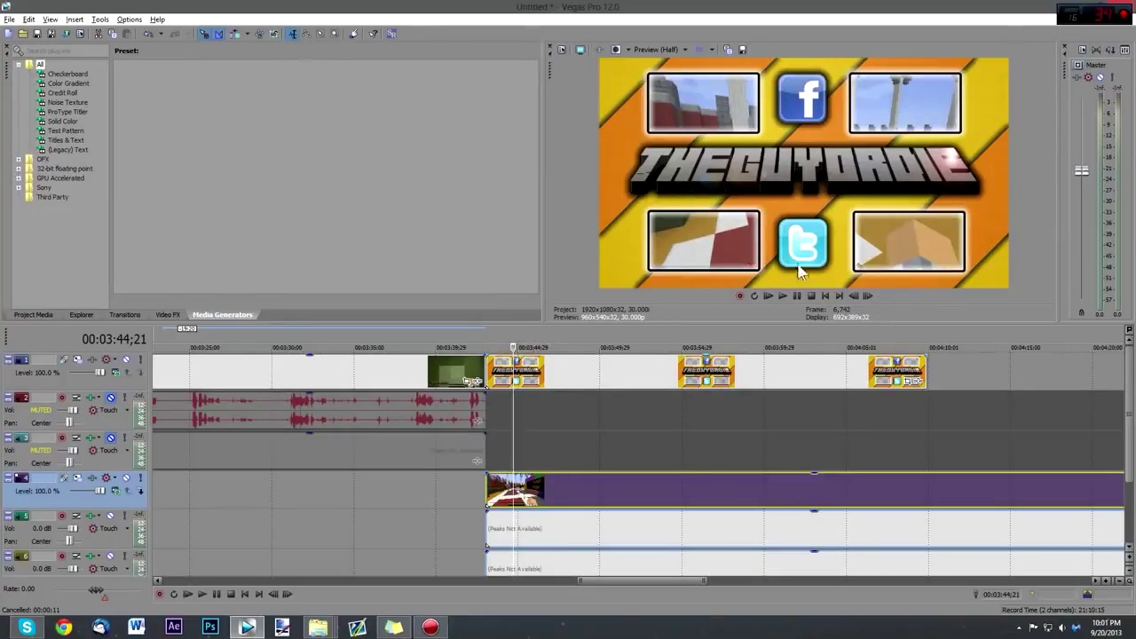
{"action": "left_click", "coordinate": [493, 334]}
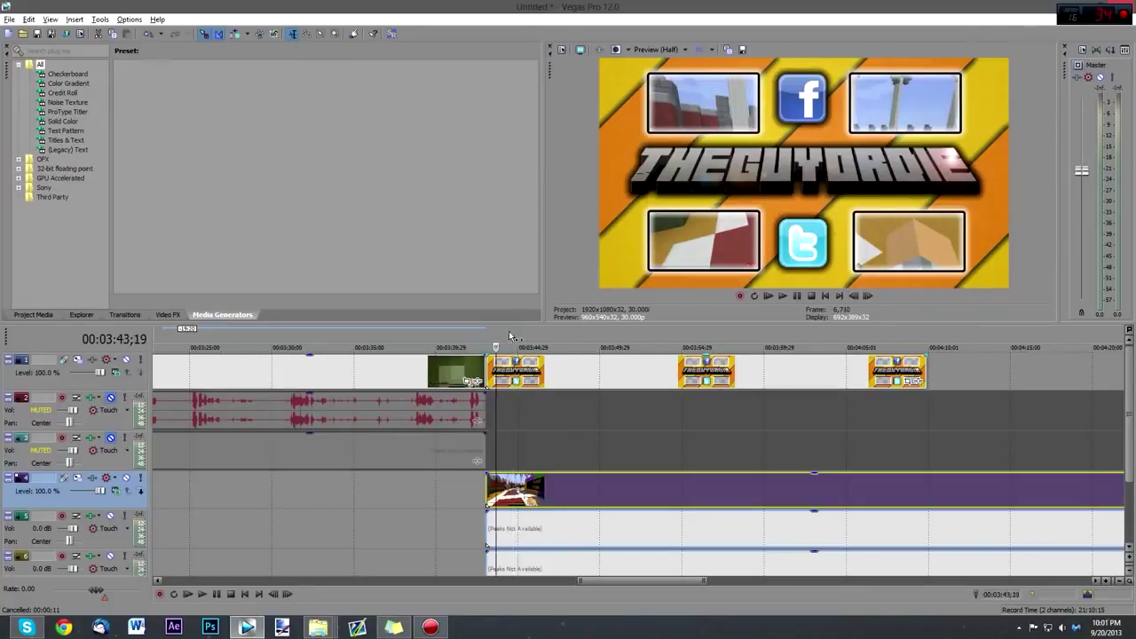
{"action": "key", "text": "space"}
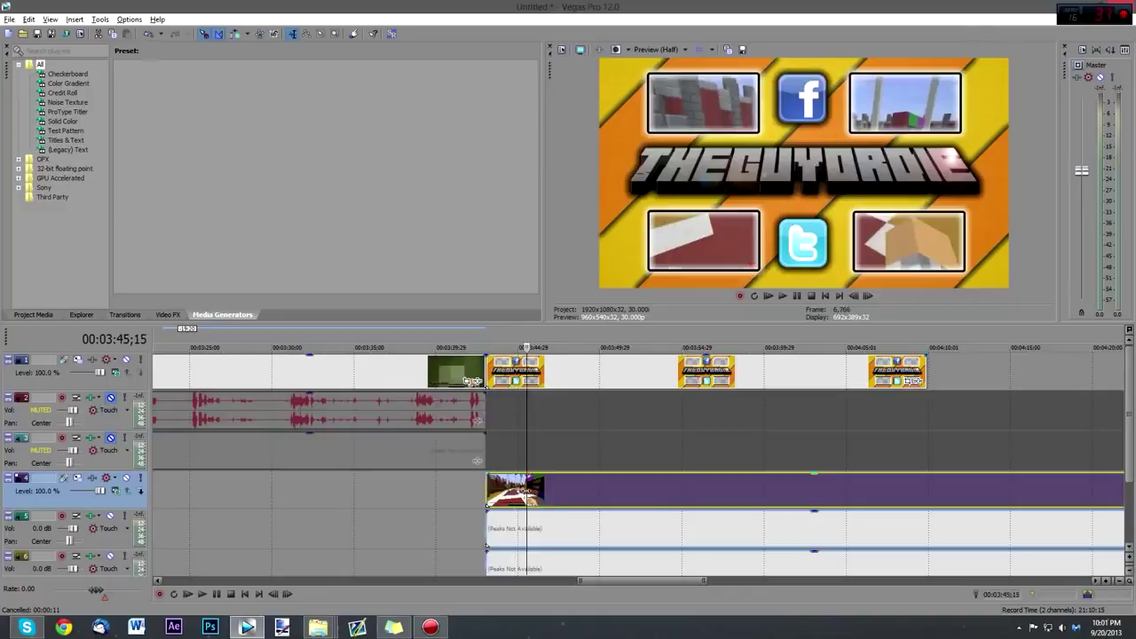
- Pan/crop the second gameplay clip to about 7,531 by 4,236, centred near 2,766 and 1,817, to fit the outro's upper-left box
{"action": "left_click_drag", "start_coordinate": [0, 93], "coordinate": [519, 95]}
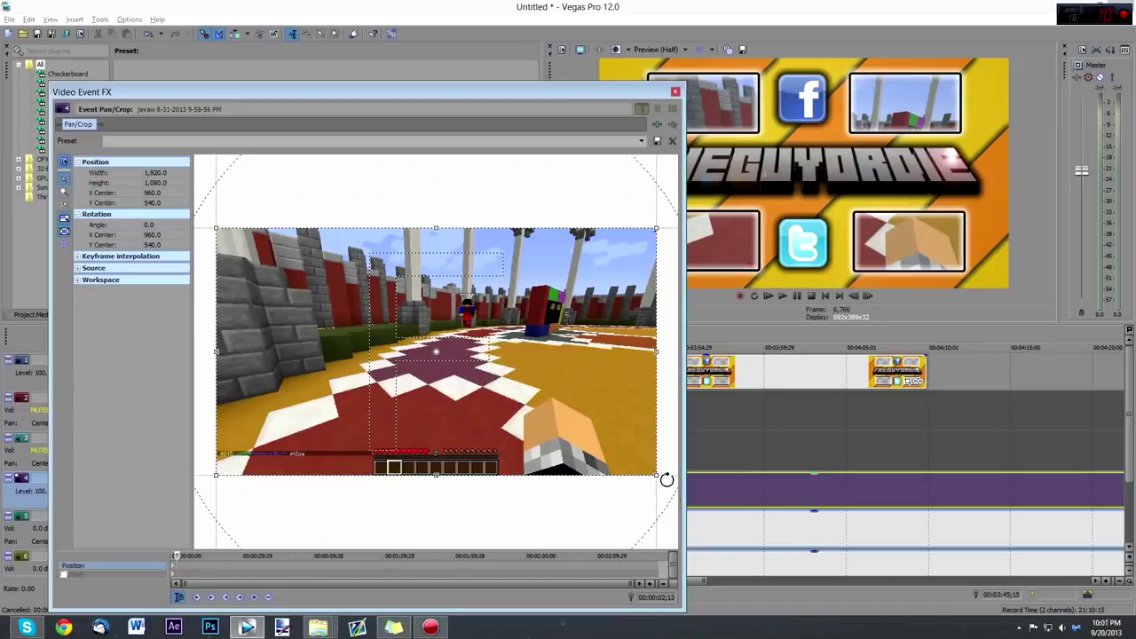
{"action": "scroll", "coordinate": [607, 467], "scroll_direction": "down", "scroll_amount": 6}
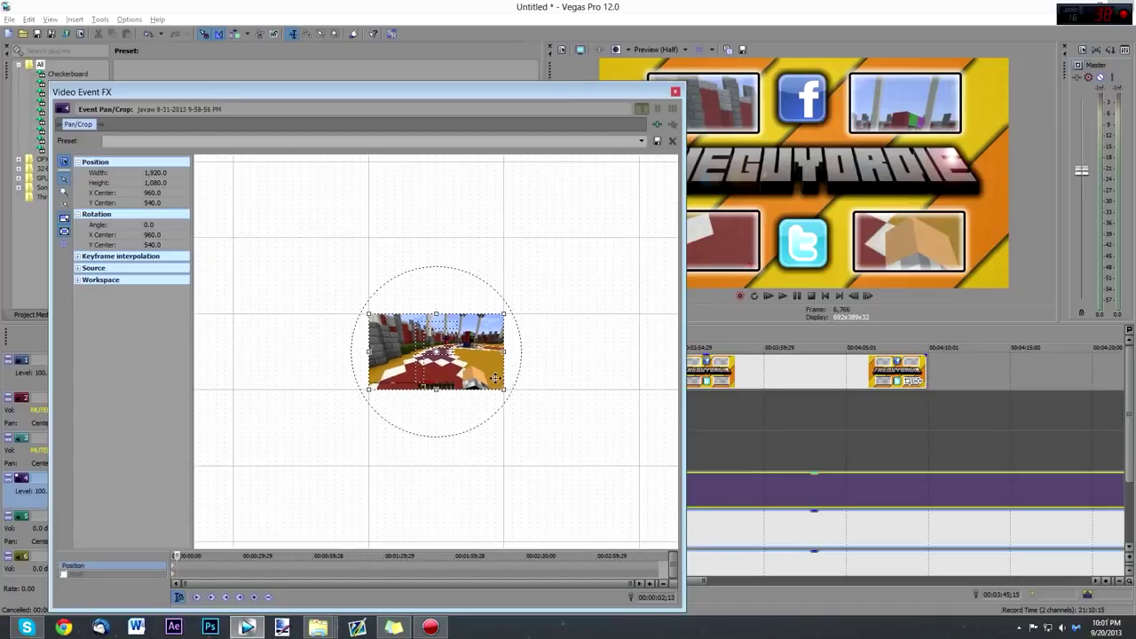
{"action": "left_click_drag", "start_coordinate": [504, 391], "coordinate": [680, 531]}
{"action": "left_click_drag", "start_coordinate": [426, 340], "coordinate": [544, 420]}
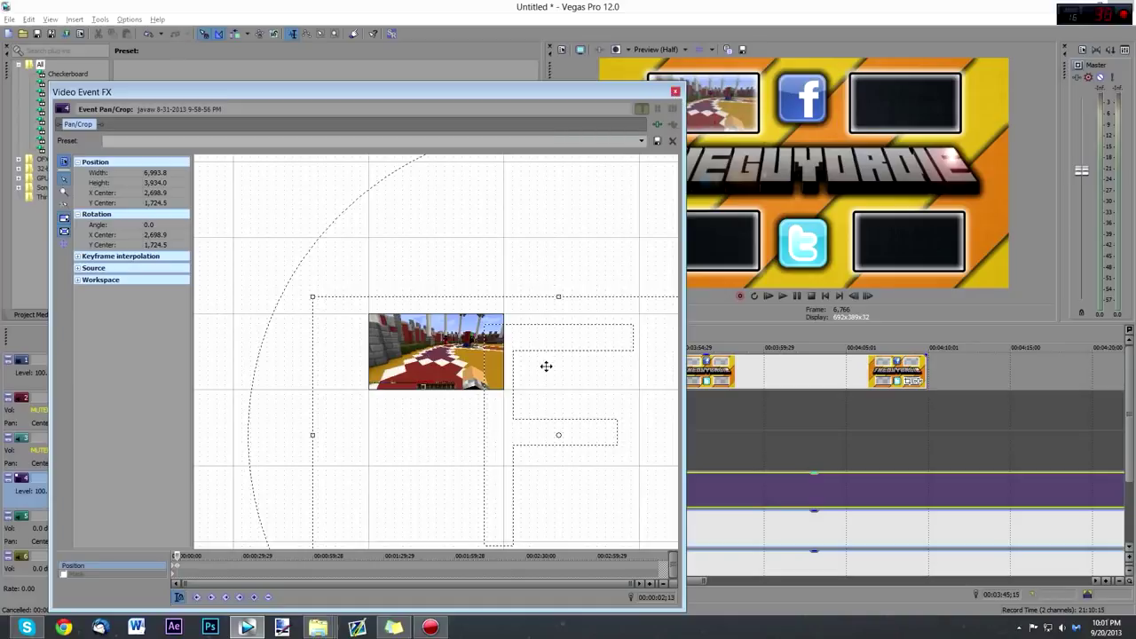
{"action": "left_click_drag", "start_coordinate": [310, 296], "coordinate": [294, 267]}
{"action": "left_click_drag", "start_coordinate": [402, 383], "coordinate": [409, 390]}
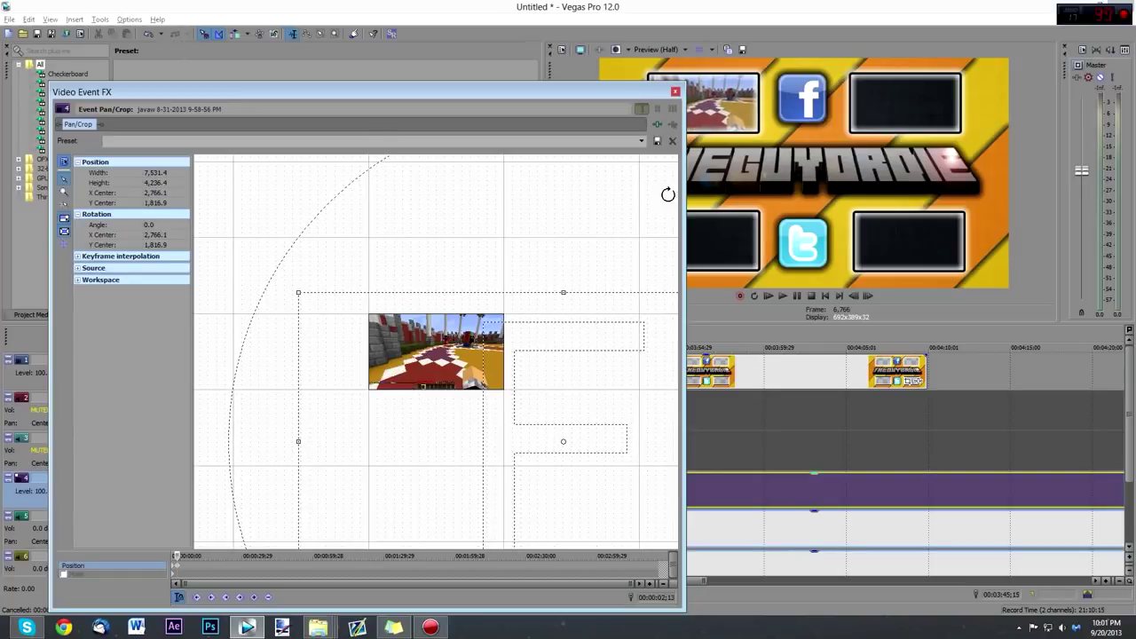
{"action": "left_click", "coordinate": [674, 91]}
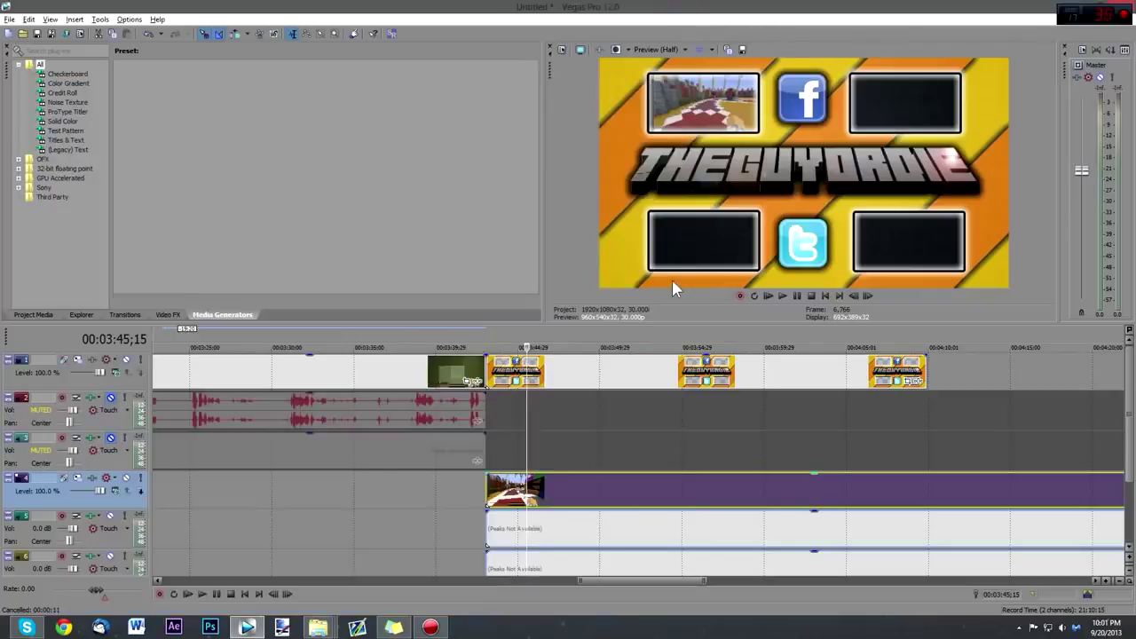
- Play back the boxed gameplay clip and mute both of its audio tracks
{"action": "key", "text": "space"}
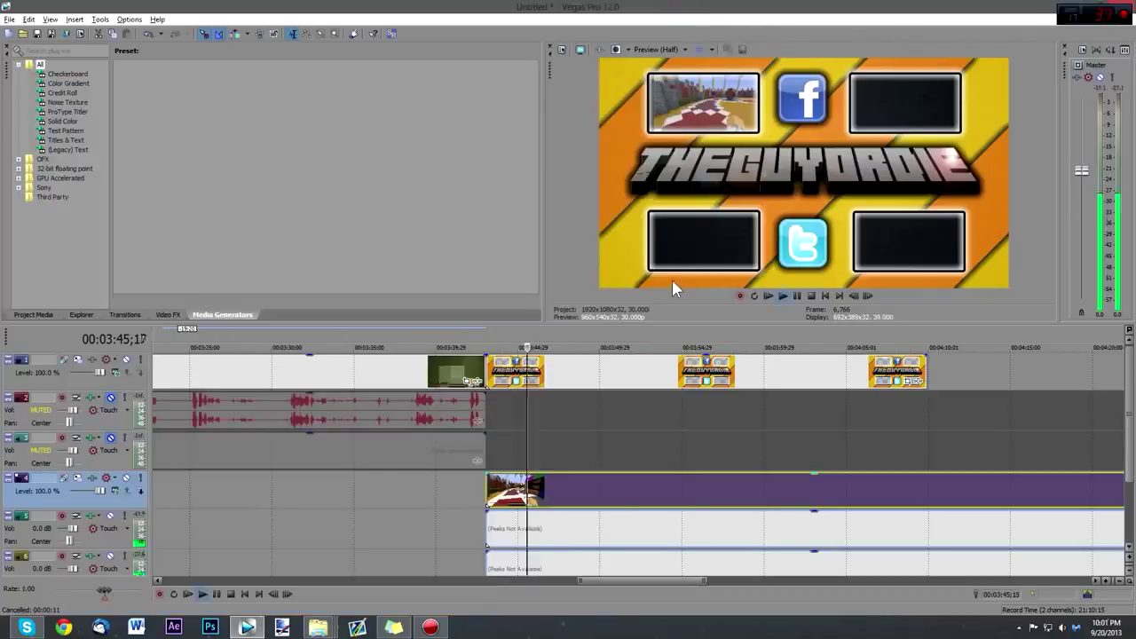
{"action": "key", "text": "space"}
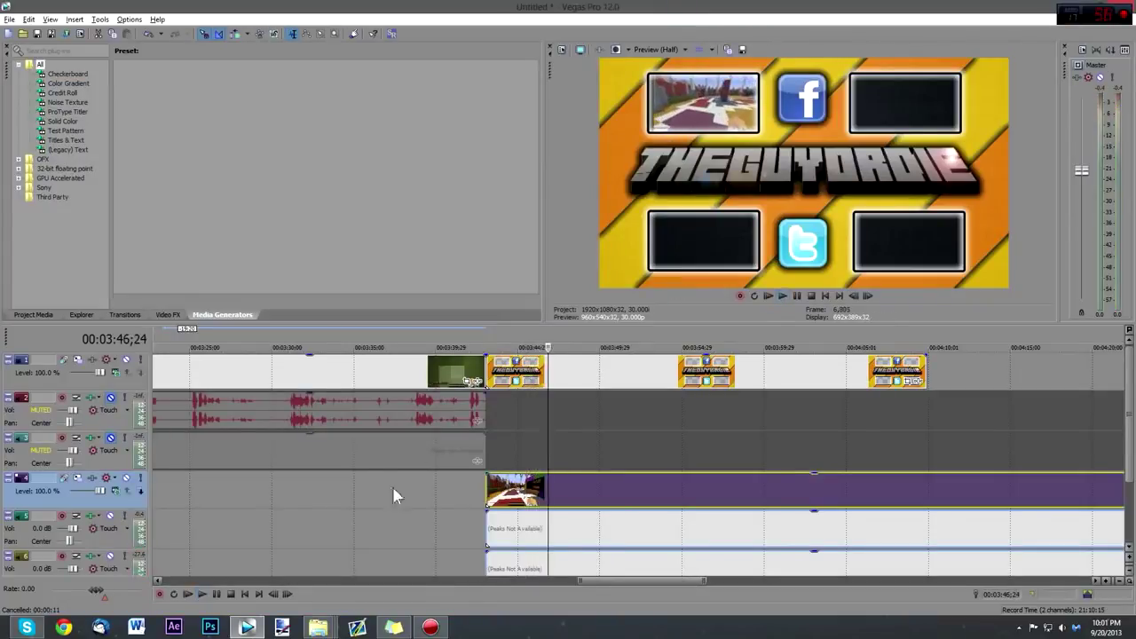
{"action": "left_click", "coordinate": [111, 516]}
{"action": "left_click", "coordinate": [111, 556]}
{"action": "key", "text": "space"}
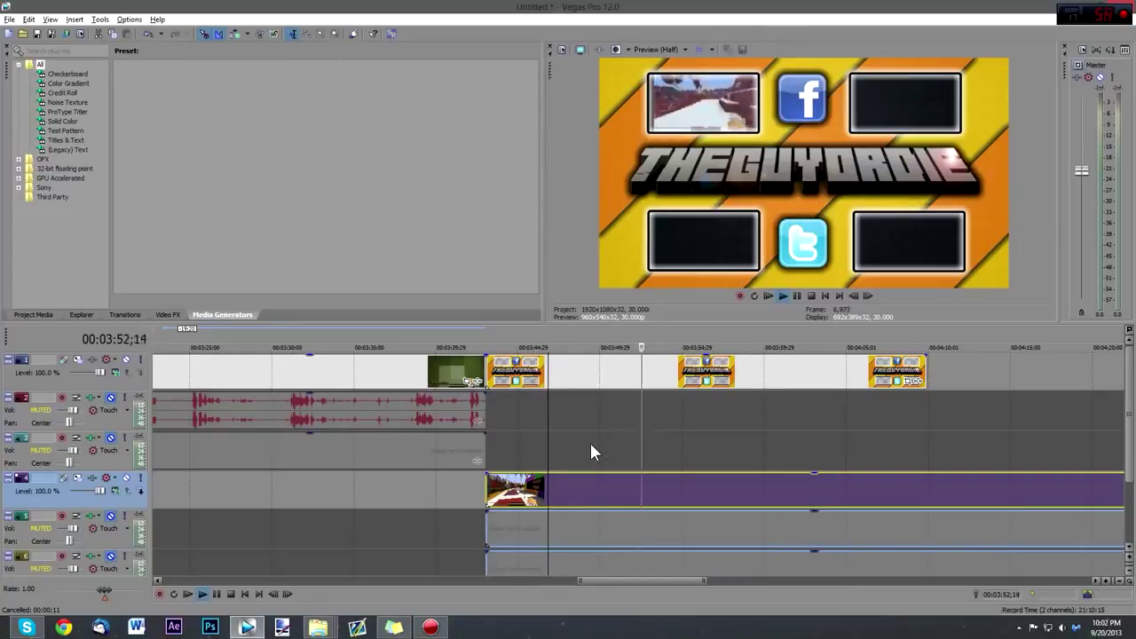
{"action": "key", "text": "Return"}
{"action": "scroll", "coordinate": [541, 508], "scroll_direction": "down", "scroll_amount": 2}
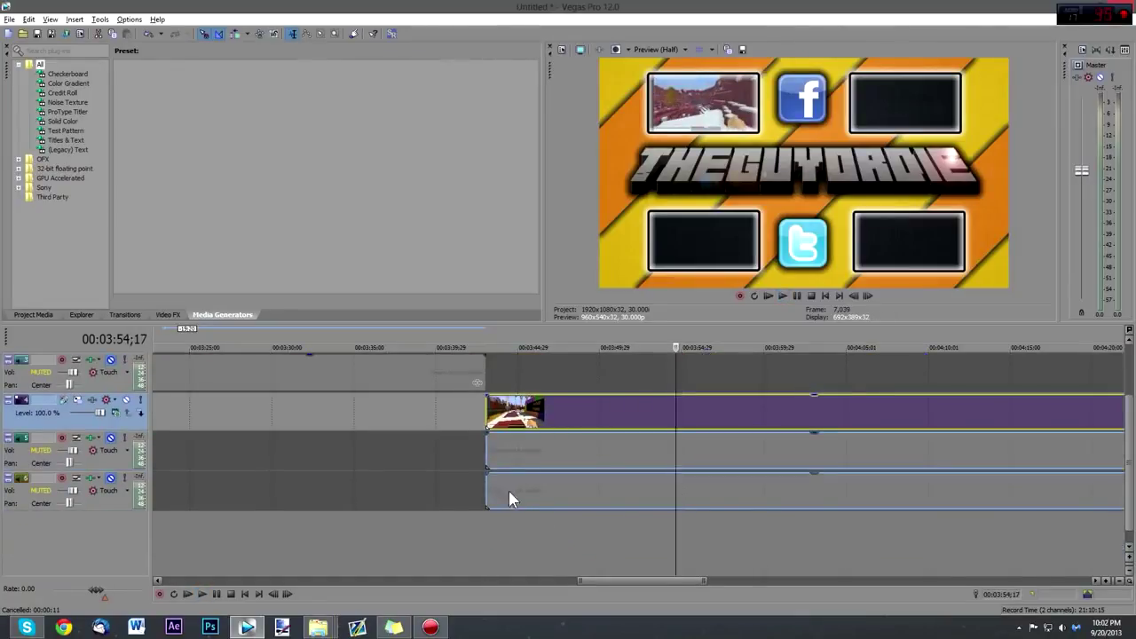
{"action": "scroll", "coordinate": [508, 491], "scroll_direction": "up", "scroll_amount": 2}
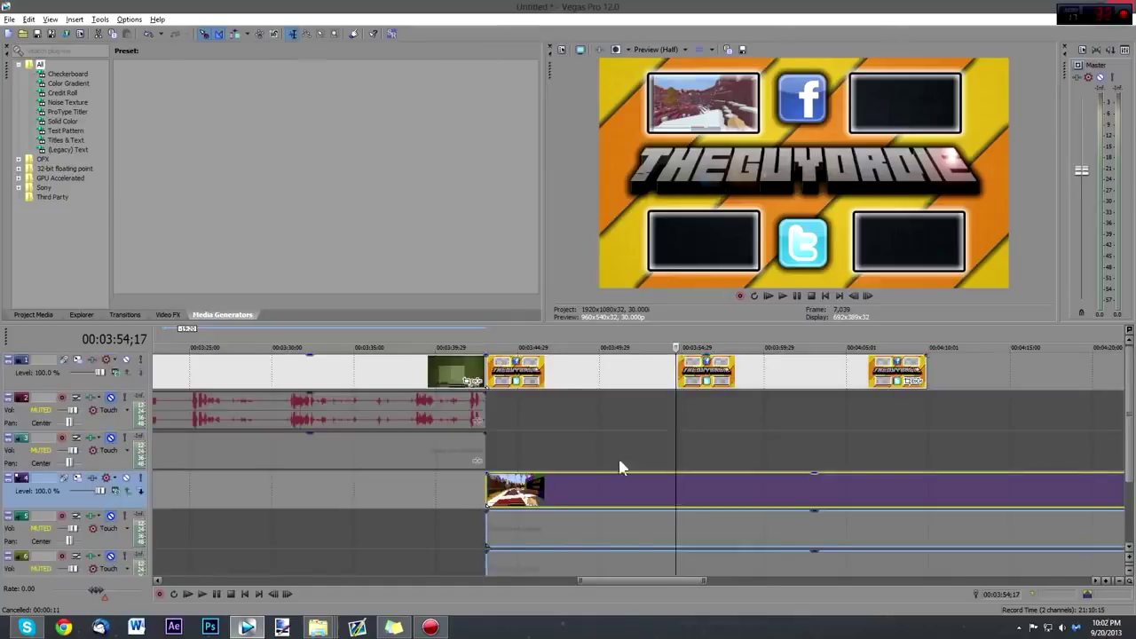
{"action": "scroll", "coordinate": [612, 470], "scroll_direction": "down", "scroll_amount": 5}
{"action": "scroll", "coordinate": [580, 487], "scroll_direction": "up", "scroll_amount": 5}
{"action": "scroll", "coordinate": [579, 487], "scroll_direction": "down", "scroll_amount": 2}
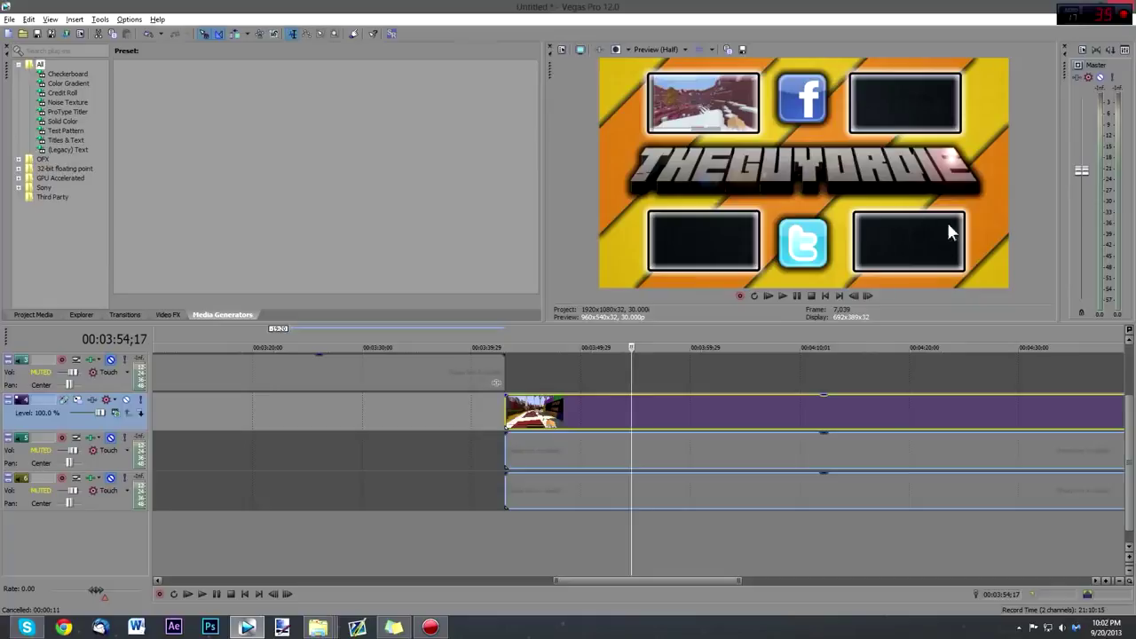
{"action": "scroll", "coordinate": [796, 434], "scroll_direction": "up", "scroll_amount": 2}
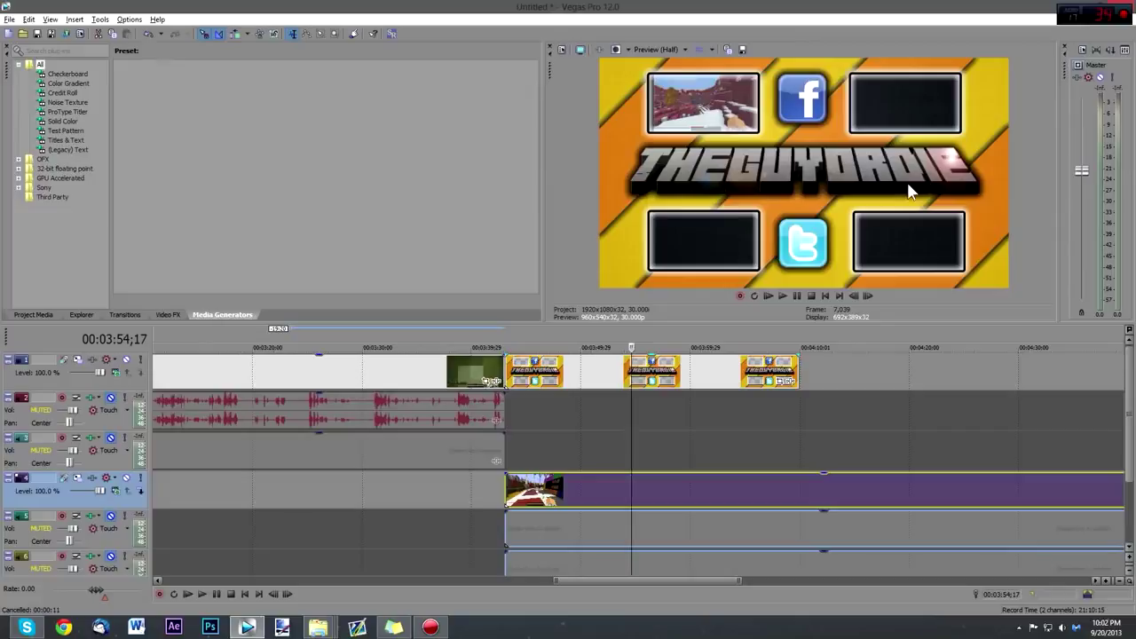
- Split the boxed gameplay clip at the outro image's end, 00:04:09;28, and delete the remainder
{"action": "left_click", "coordinate": [798, 370]}
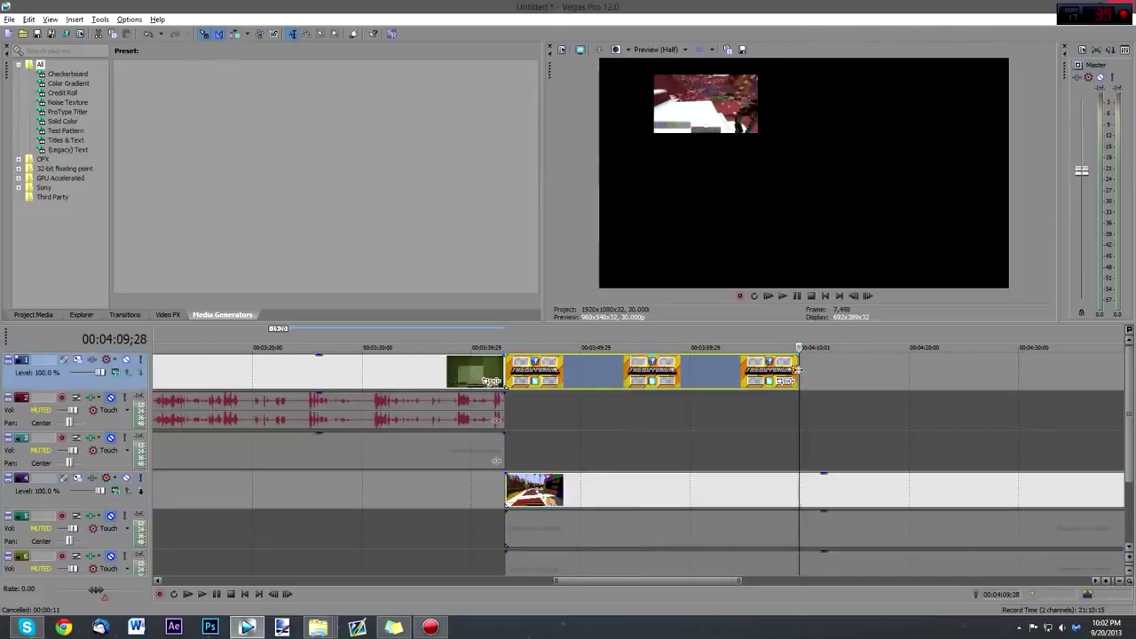
{"action": "left_click", "coordinate": [801, 488]}
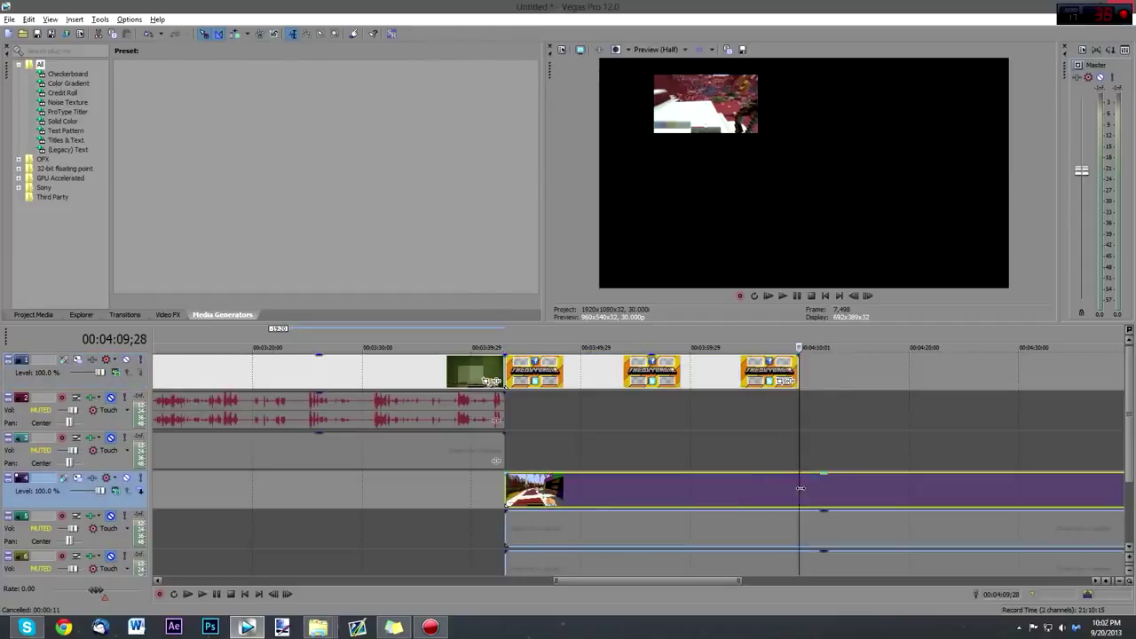
{"action": "key", "text": "s"}
{"action": "key", "text": "Delete"}
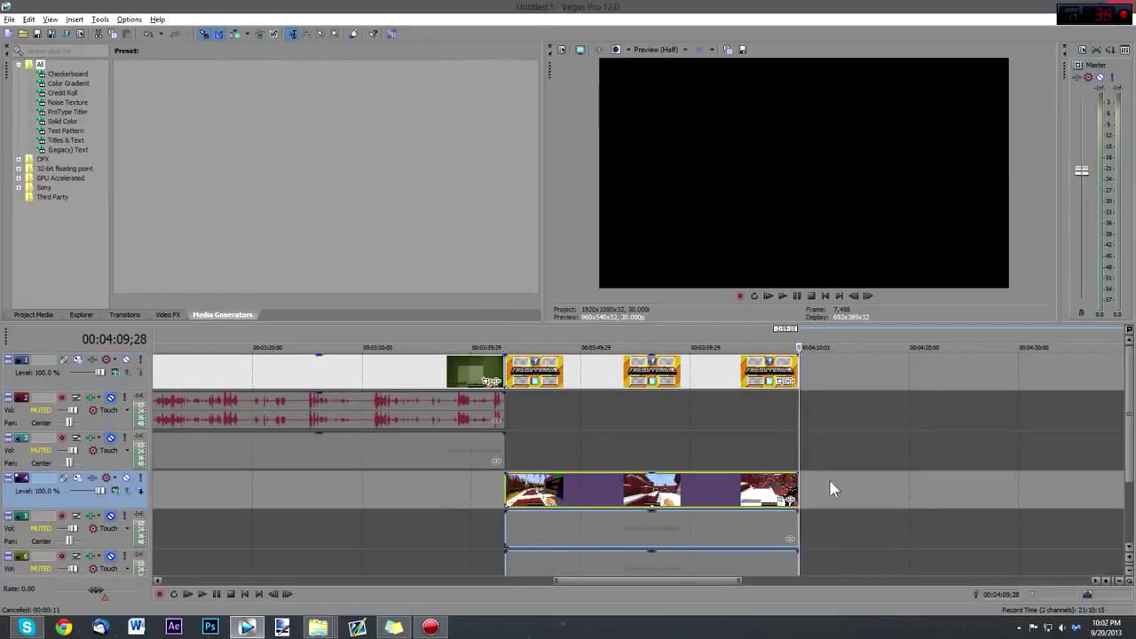
{"action": "scroll", "coordinate": [804, 503], "scroll_direction": "down", "scroll_amount": 2}
{"action": "scroll", "coordinate": [804, 503], "scroll_direction": "up", "scroll_amount": 2}
{"action": "mouse_move", "coordinate": [610, 487]}
{"action": "left_mouse_down"}
{"action": "mouse_move", "coordinate": [604, 426]}
{"action": "mouse_move", "coordinate": [602, 497]}
{"action": "left_mouse_up"}
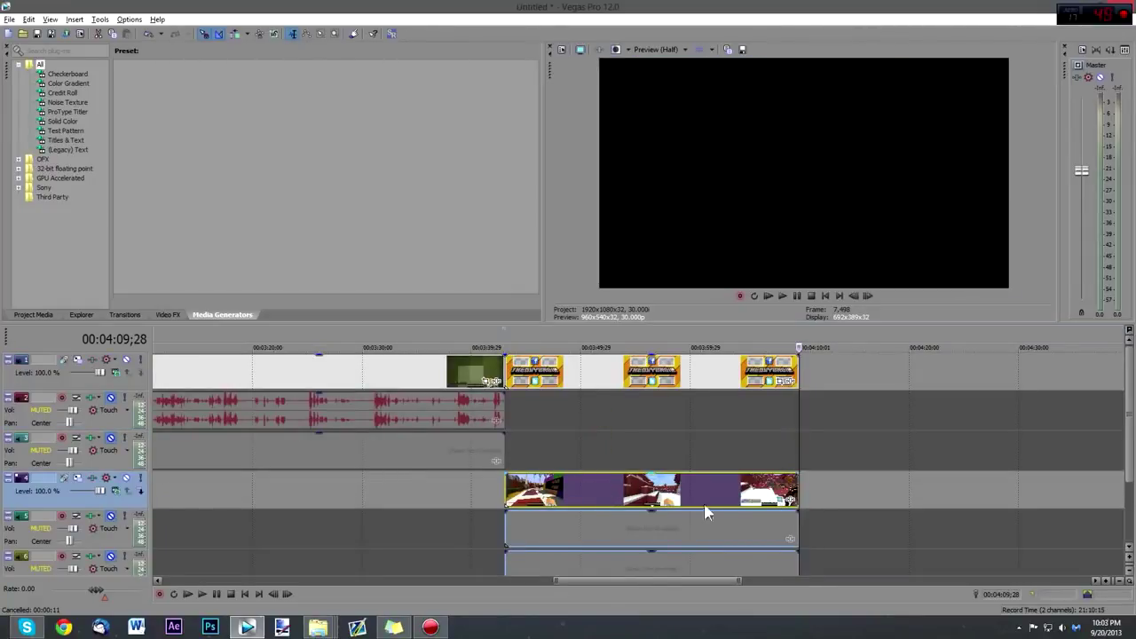
{"action": "scroll", "coordinate": [546, 462], "scroll_direction": "down", "scroll_amount": 2}
{"action": "left_click", "coordinate": [504, 489]}
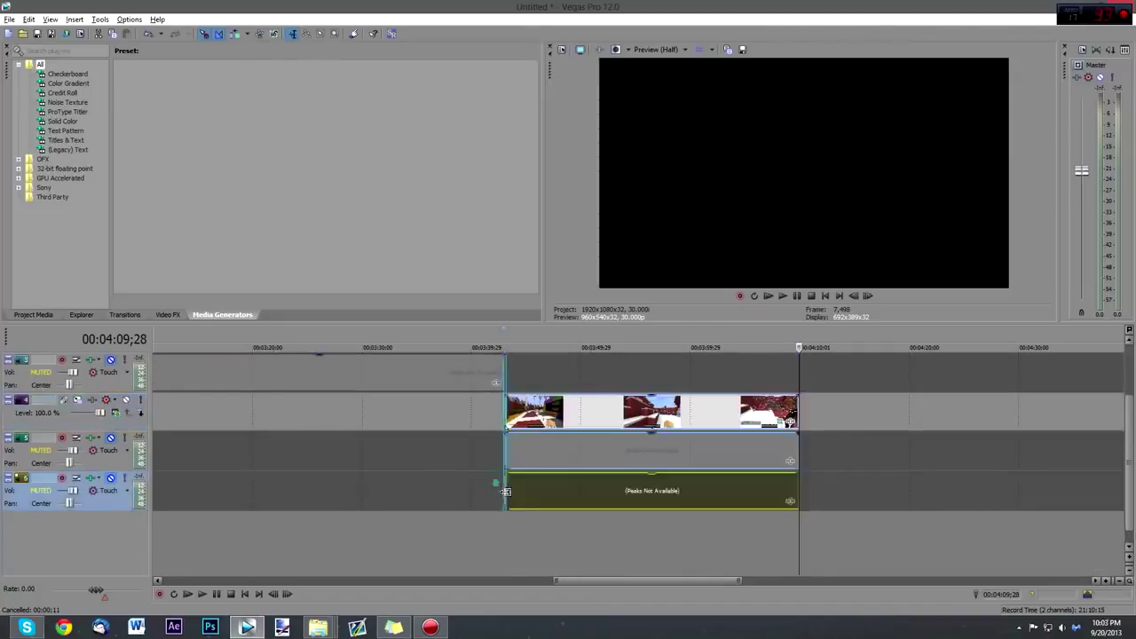
{"action": "scroll", "coordinate": [504, 490], "scroll_direction": "up", "scroll_amount": 2}
{"action": "scroll", "coordinate": [505, 490], "scroll_direction": "down", "scroll_amount": 1}
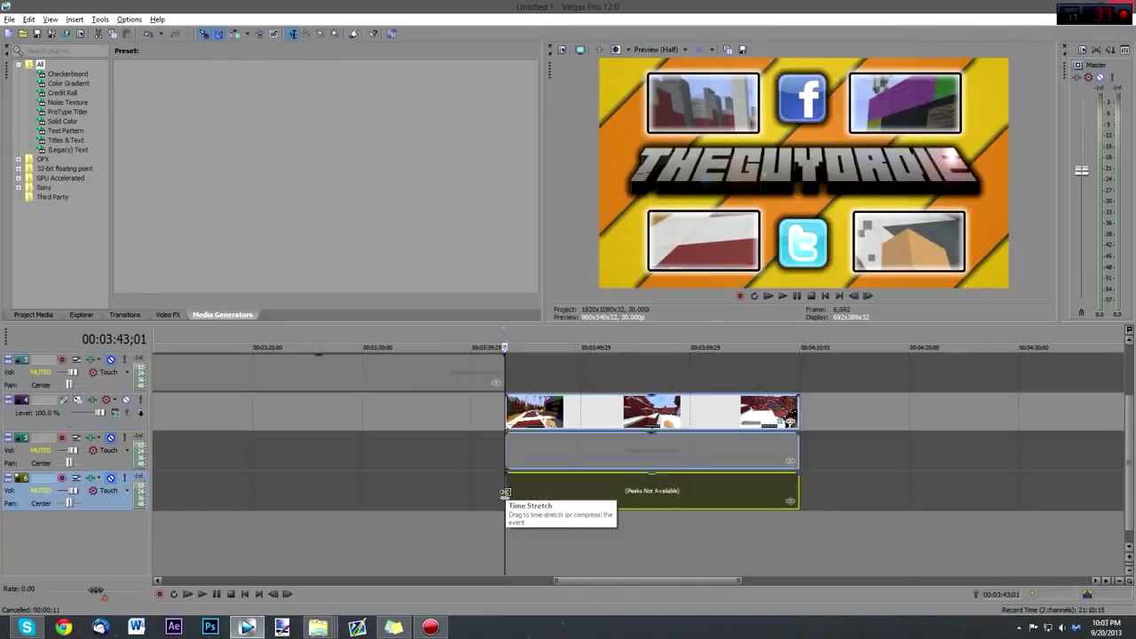
{"action": "scroll", "coordinate": [535, 494], "scroll_direction": "up", "scroll_amount": 2}
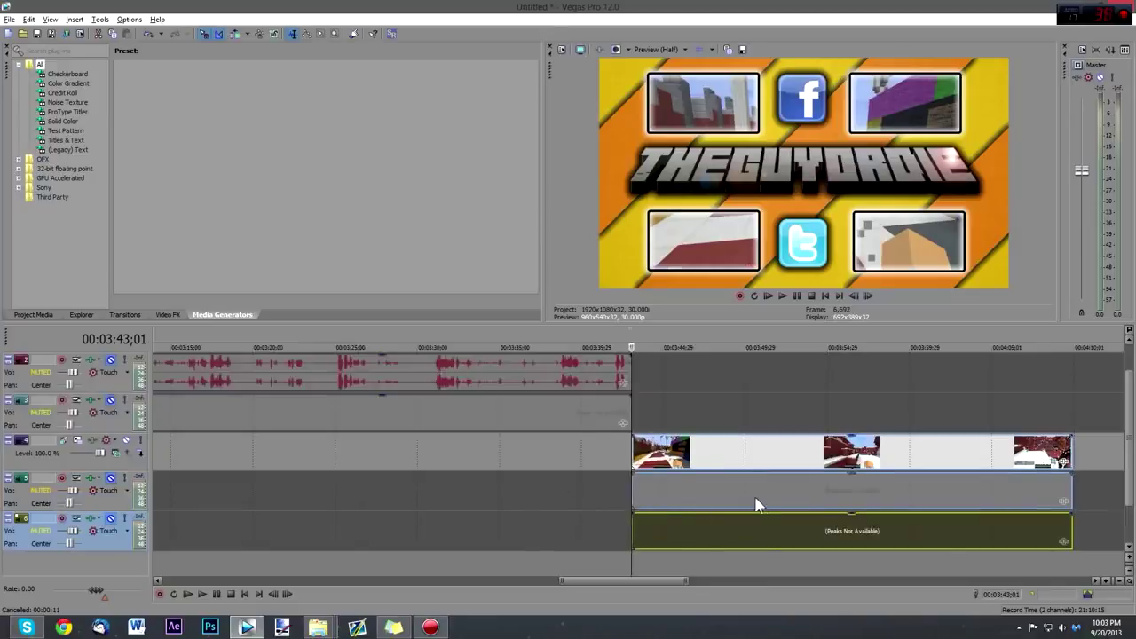
{"action": "scroll", "coordinate": [746, 497], "scroll_direction": "down", "scroll_amount": 1}
{"action": "scroll", "coordinate": [746, 497], "scroll_direction": "down", "scroll_amount": 2}
{"action": "scroll", "coordinate": [748, 500], "scroll_direction": "up", "scroll_amount": 2}
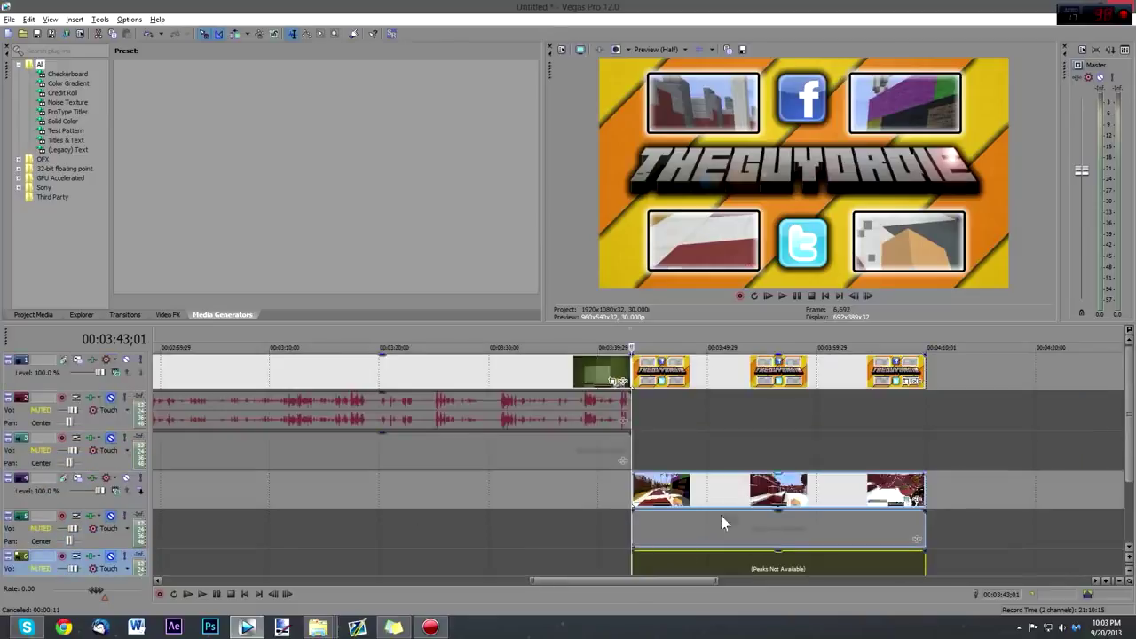
{"action": "left_click_drag", "start_coordinate": [646, 582], "coordinate": [679, 581]}
{"action": "scroll", "coordinate": [634, 502], "scroll_direction": "down", "scroll_amount": 1}
{"action": "scroll", "coordinate": [626, 492], "scroll_direction": "up", "scroll_amount": 1}
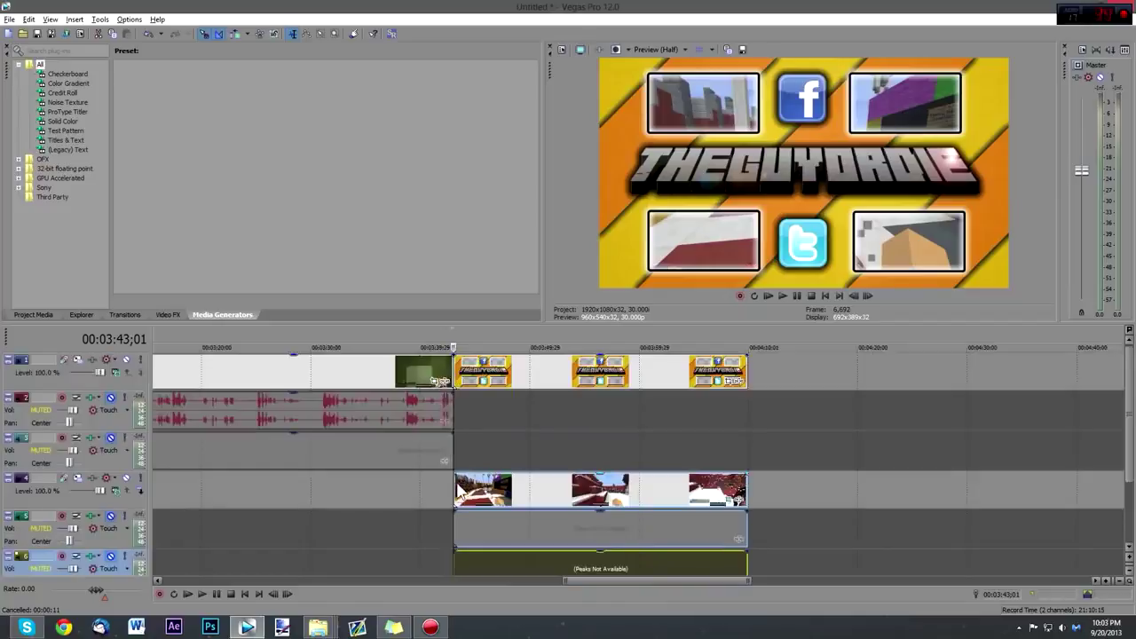
- Review the boxed gameplay clip's pan/crop settings at its start and preview the outro at 00:03:48;09 and 00:03:51;09
{"action": "left_click", "coordinate": [458, 489]}
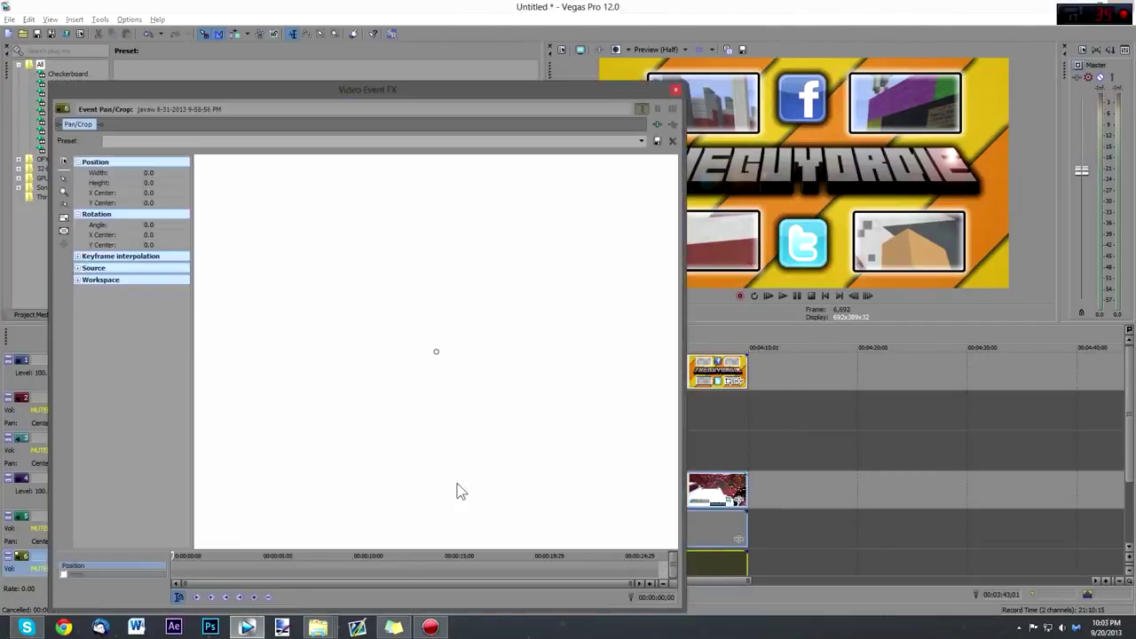
{"action": "left_click", "coordinate": [714, 499]}
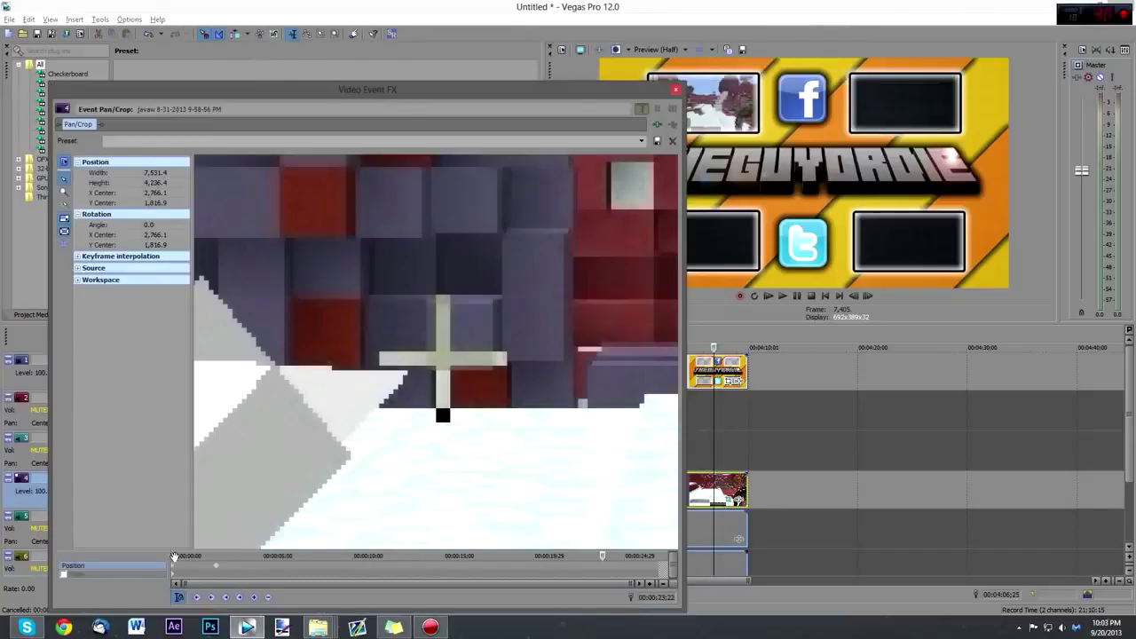
{"action": "left_click", "coordinate": [175, 571]}
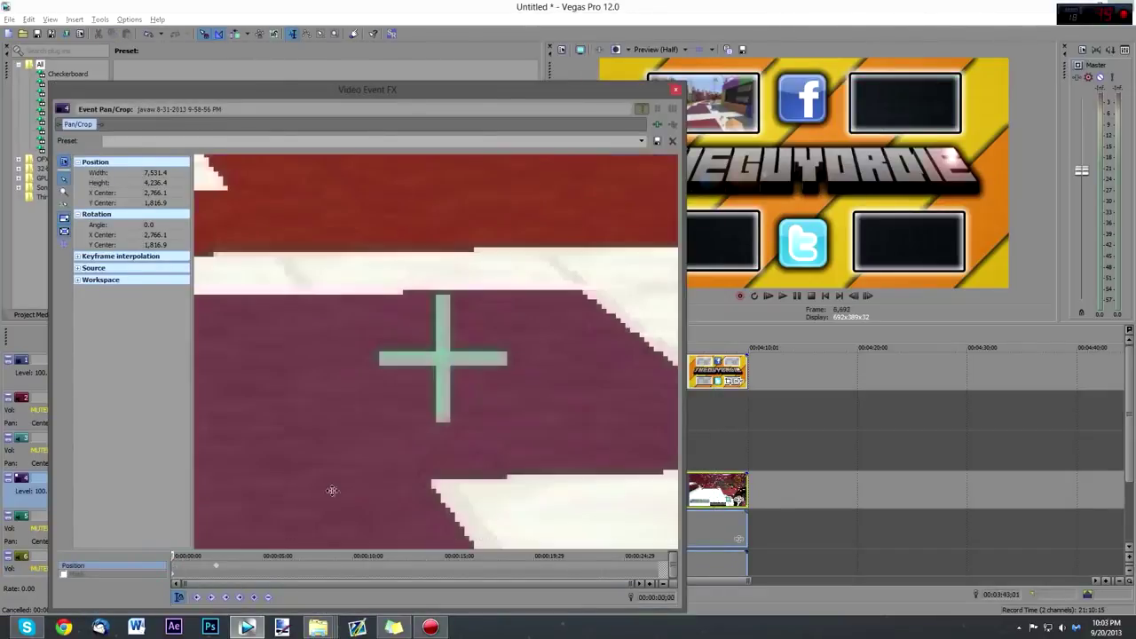
{"action": "left_click", "coordinate": [675, 90]}
{"action": "left_click", "coordinate": [512, 347]}
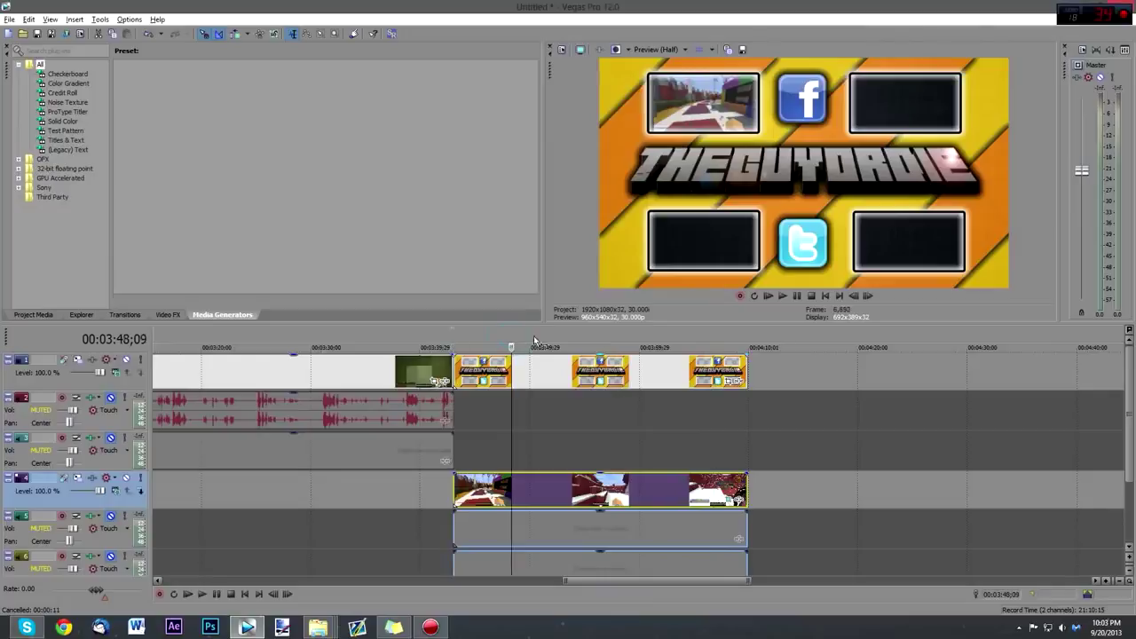
{"action": "left_click", "coordinate": [544, 346]}
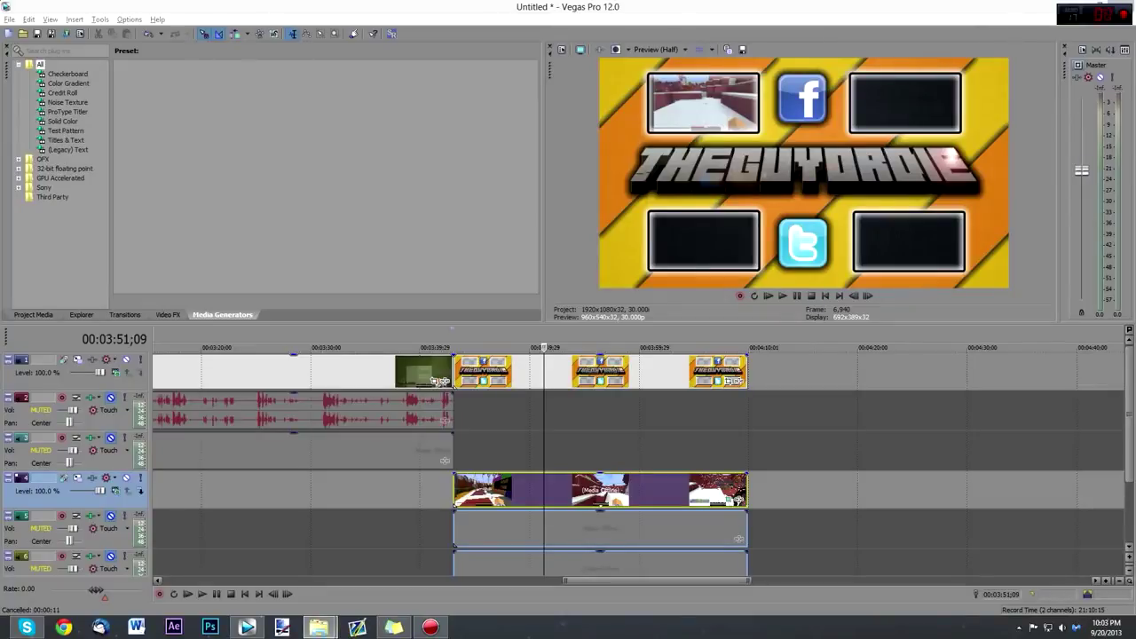
- Place Positive House Music.wav on audio track 2 at the outro's start, split it at 00:04:09;28 and delete the remainder
{"action": "left_click_drag", "start_coordinate": [510, 403], "coordinate": [464, 408]}
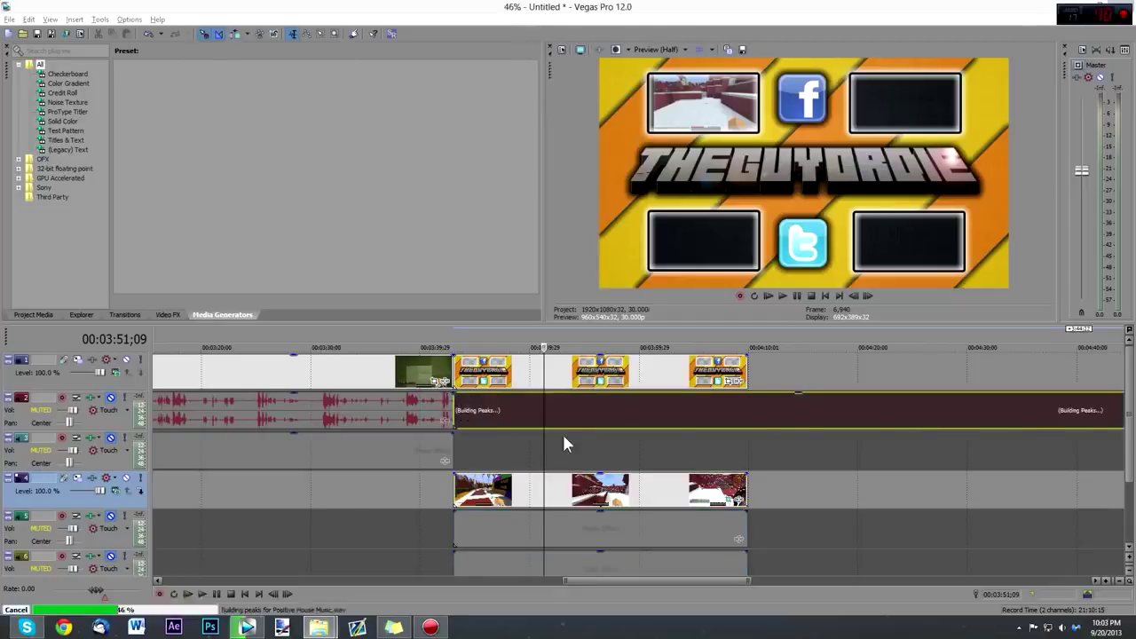
{"action": "left_click", "coordinate": [750, 384]}
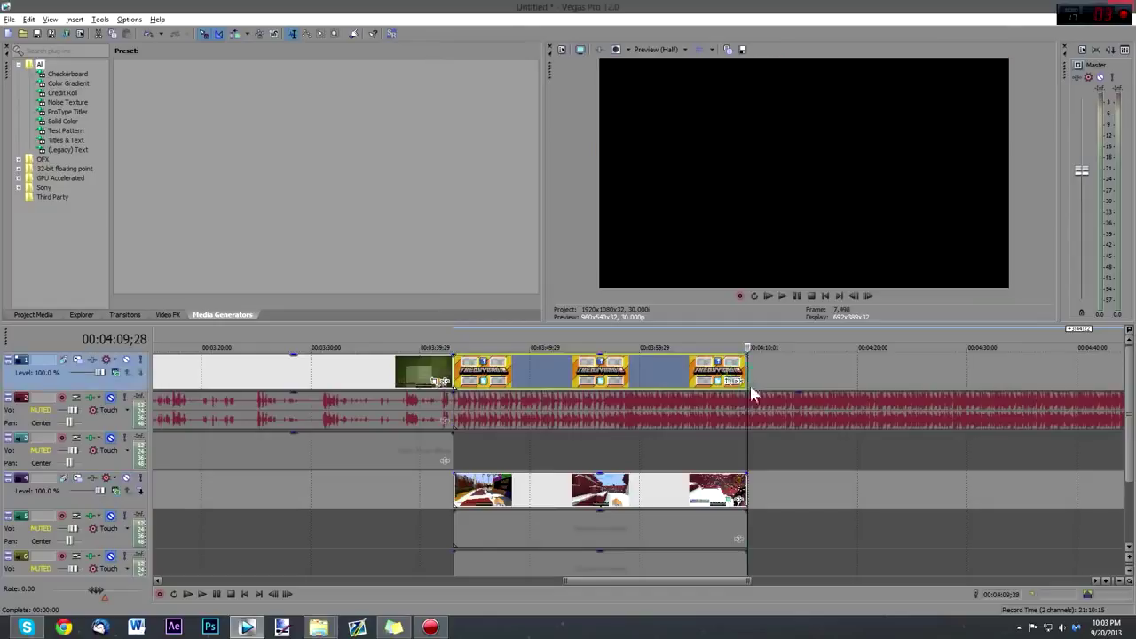
{"action": "left_click", "coordinate": [748, 421]}
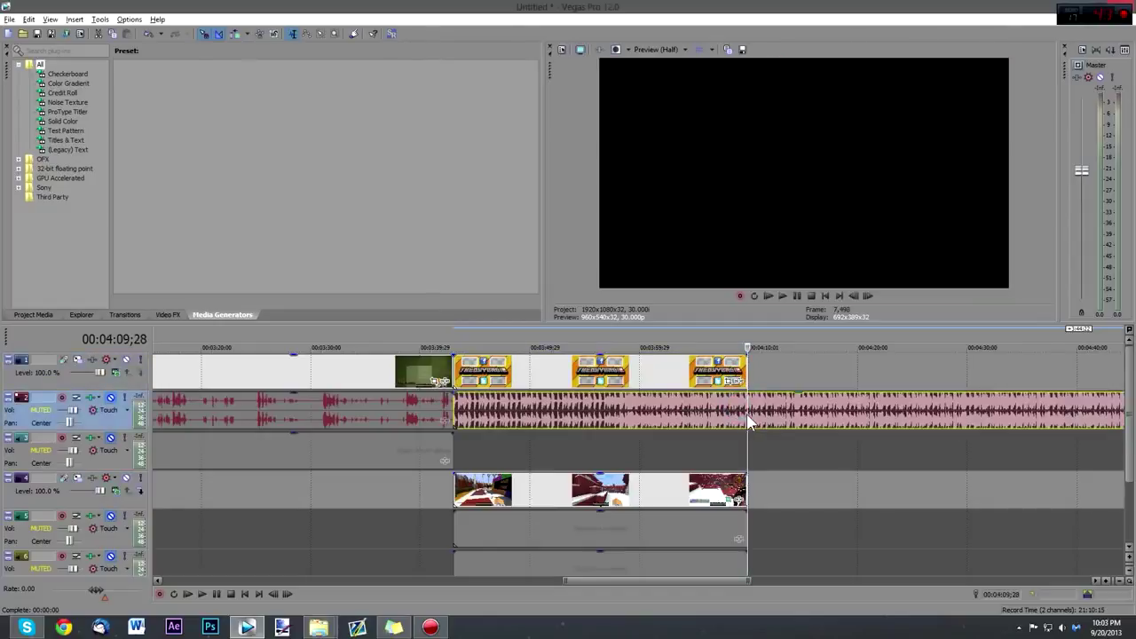
{"action": "key", "text": "s"}
{"action": "key", "text": "Delete"}
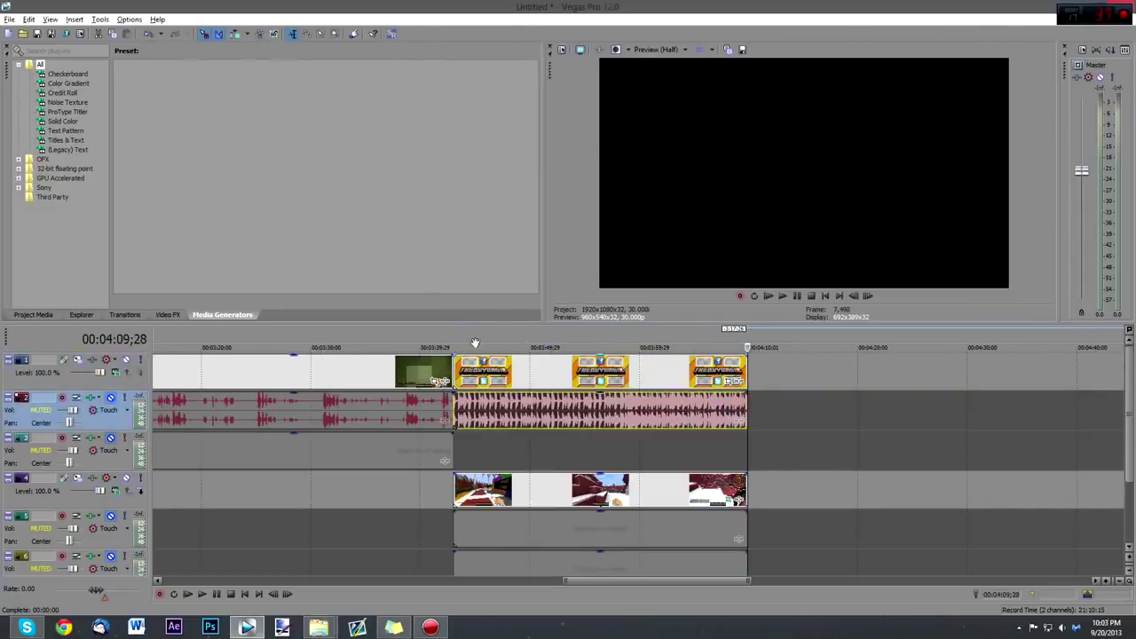
- Lower the outro music's gain to about -5.6 dB and briefly play back the outro
{"action": "left_click_drag", "start_coordinate": [607, 394], "coordinate": [604, 417]}
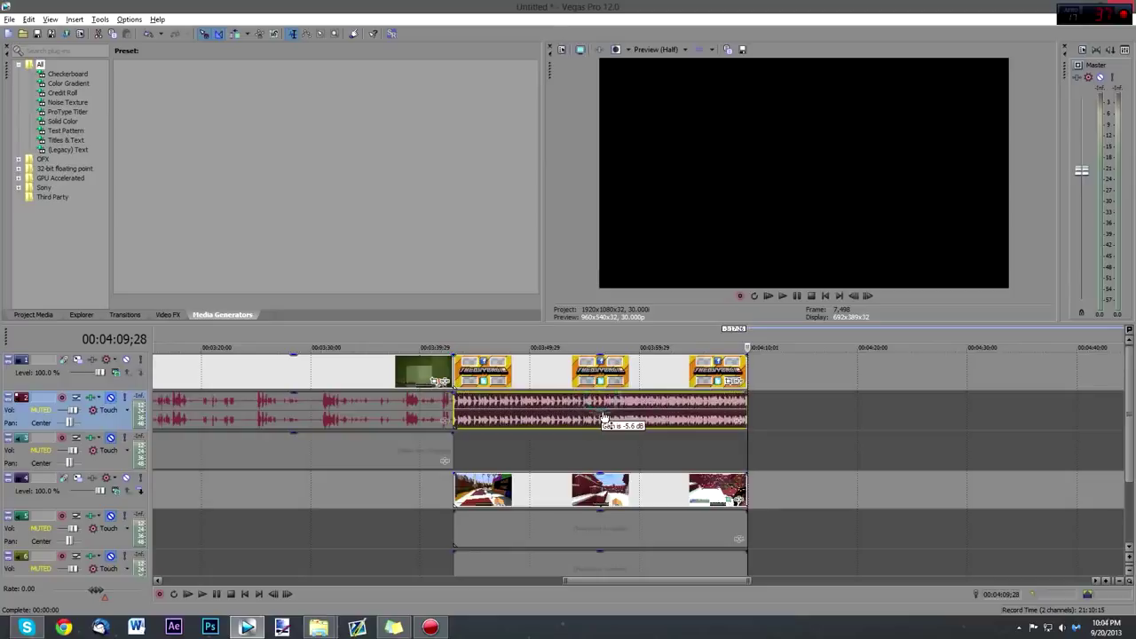
{"action": "left_click", "coordinate": [514, 338]}
{"action": "key", "text": "space"}
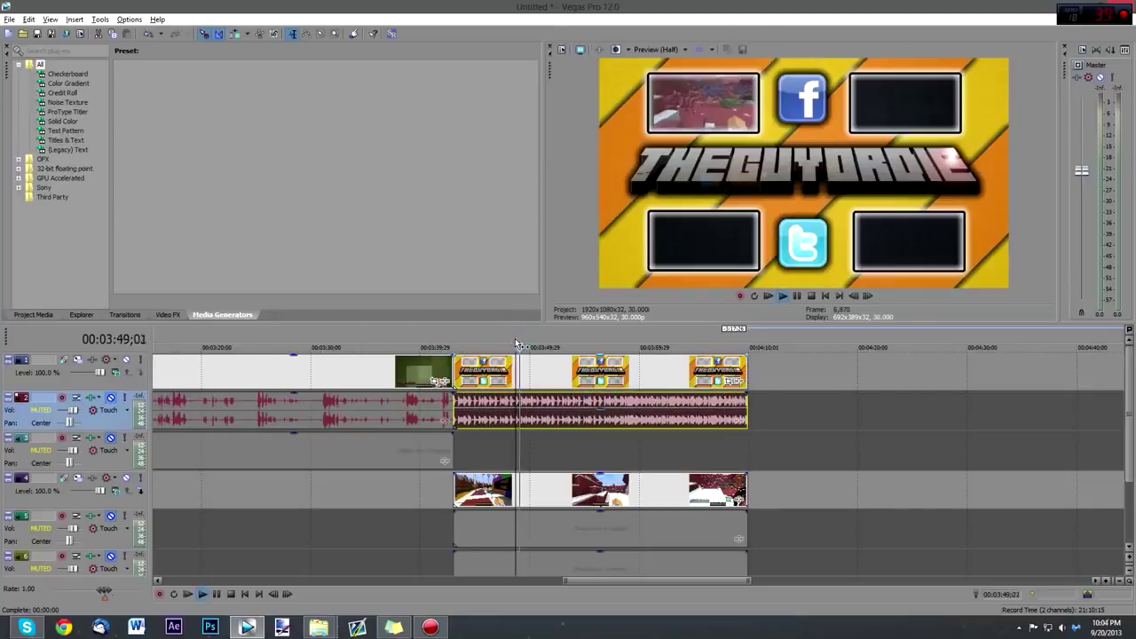
{"action": "key", "text": "Return"}
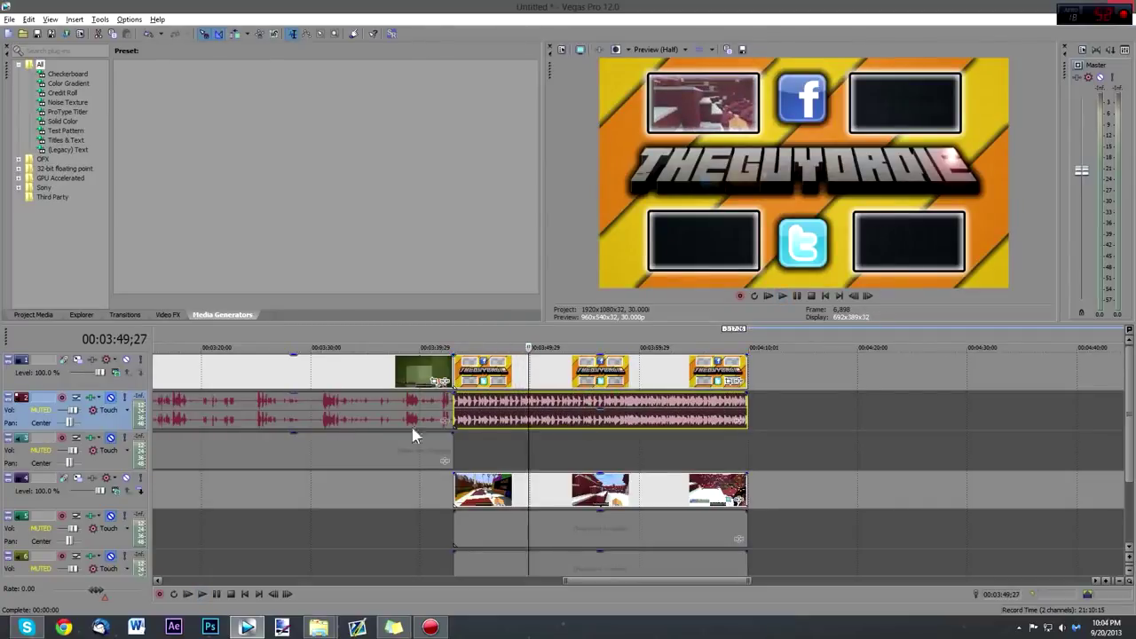
- Unmute audio track 2 and mute only the gameplay audio event that precedes the outro music
{"action": "left_click", "coordinate": [110, 396]}
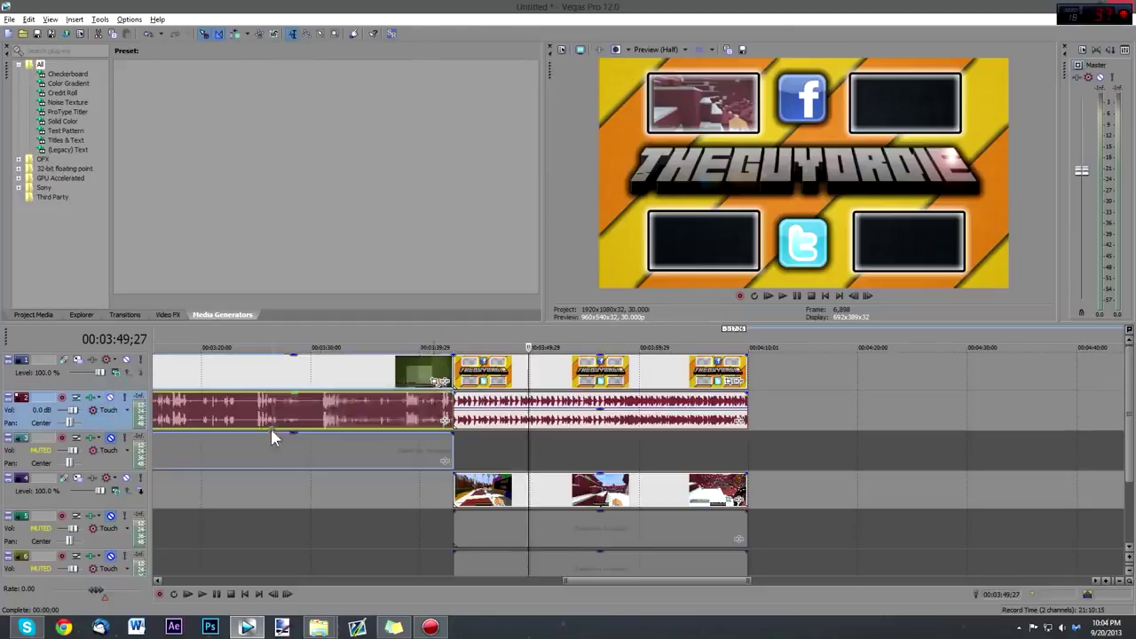
{"action": "right_click", "coordinate": [270, 429]}
{"action": "right_click", "coordinate": [242, 403]}
{"action": "mouse_move", "coordinate": [291, 306]}
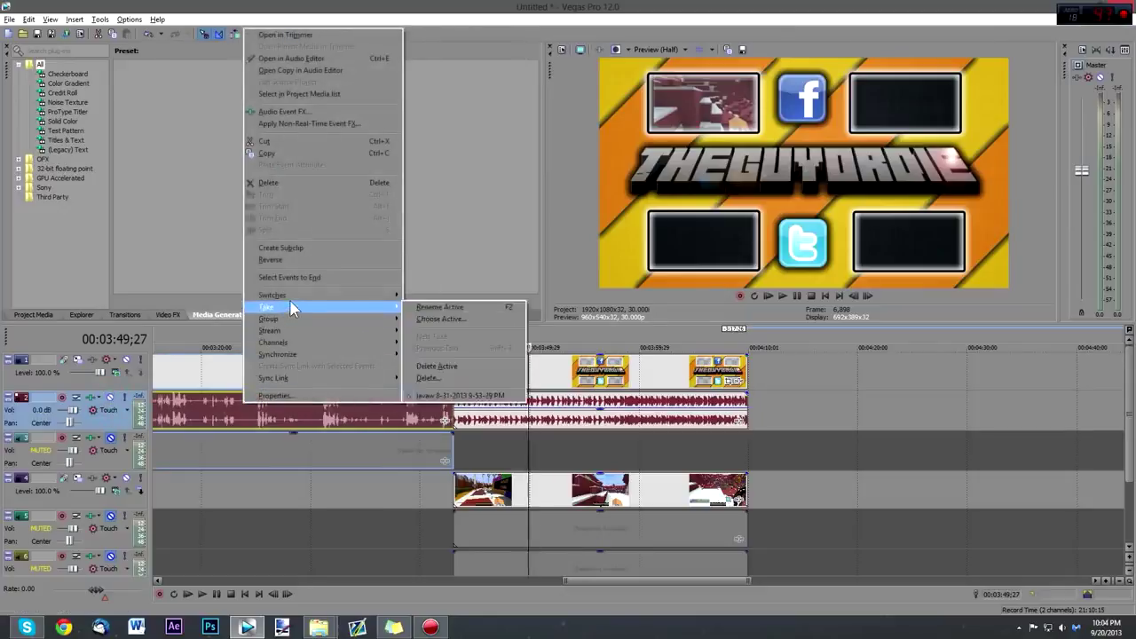
{"action": "left_click", "coordinate": [434, 293]}
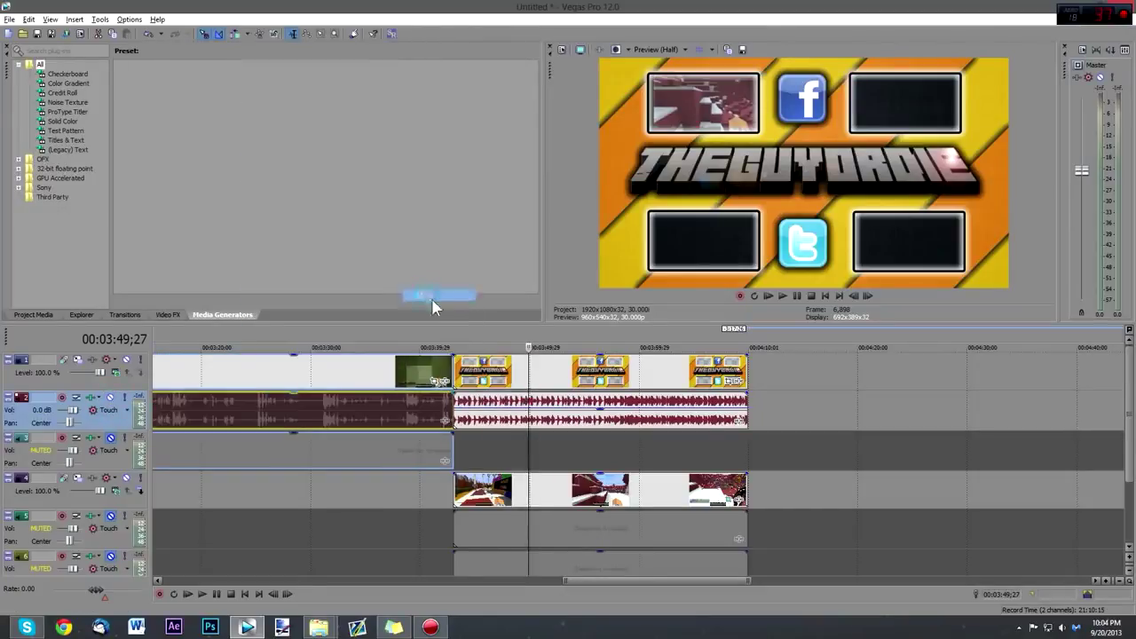
- Play back the outro music from near its start to check its volume
{"action": "left_click", "coordinate": [473, 402]}
{"action": "key", "text": "space"}
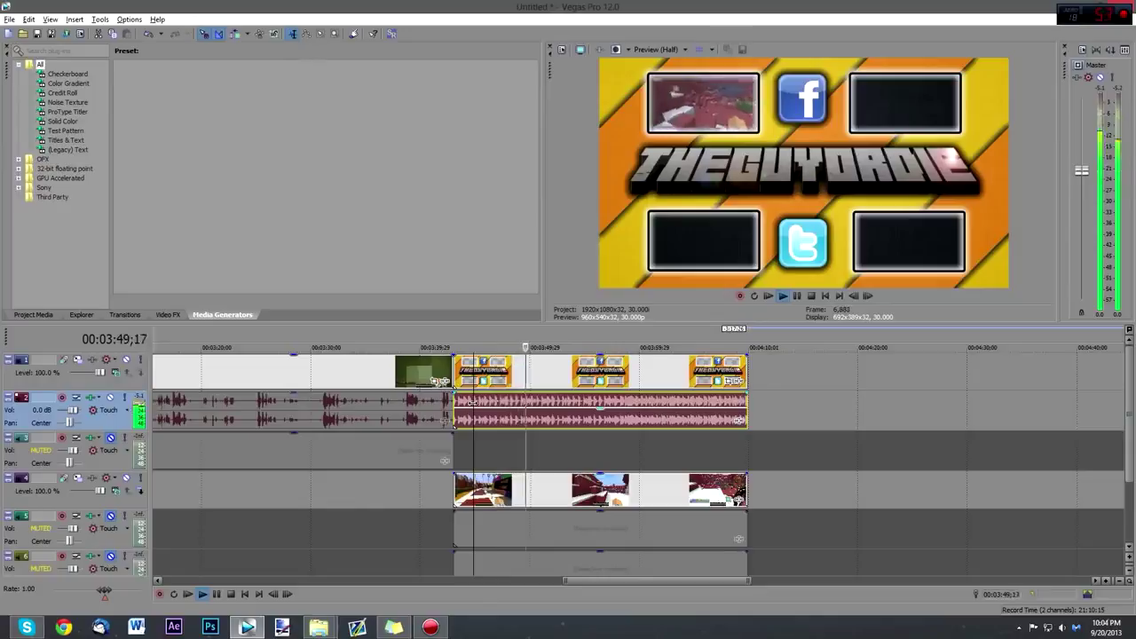
{"action": "key", "text": "Return"}
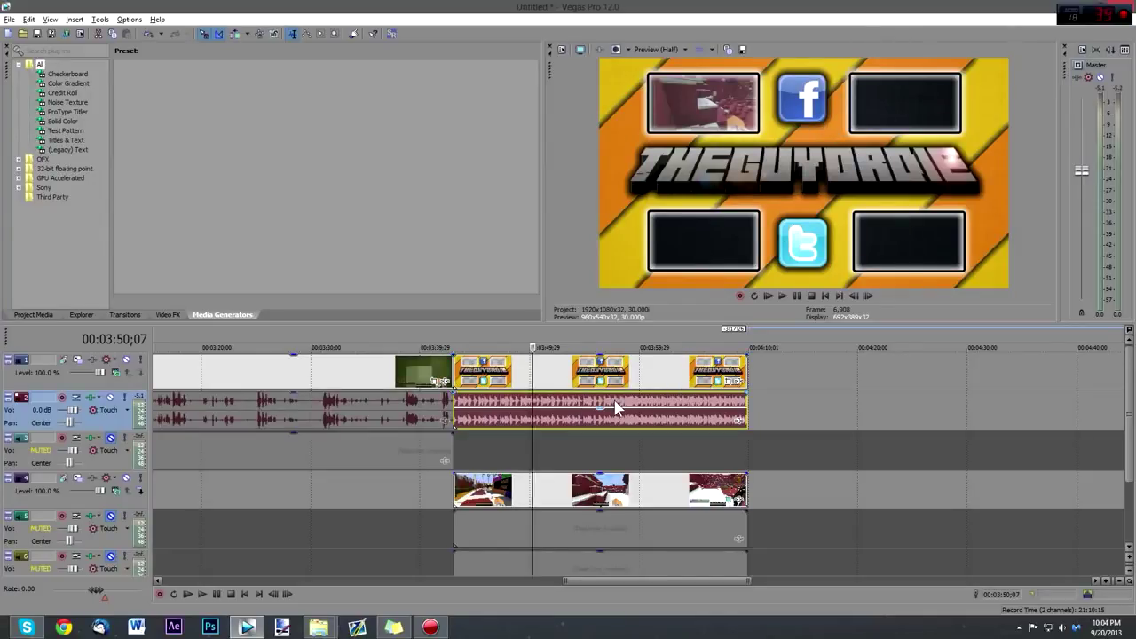
- Examine how the outro image and the gameplay clip on the track below it combine at several points of the outro
{"action": "scroll", "coordinate": [628, 388], "scroll_direction": "down", "scroll_amount": 1}
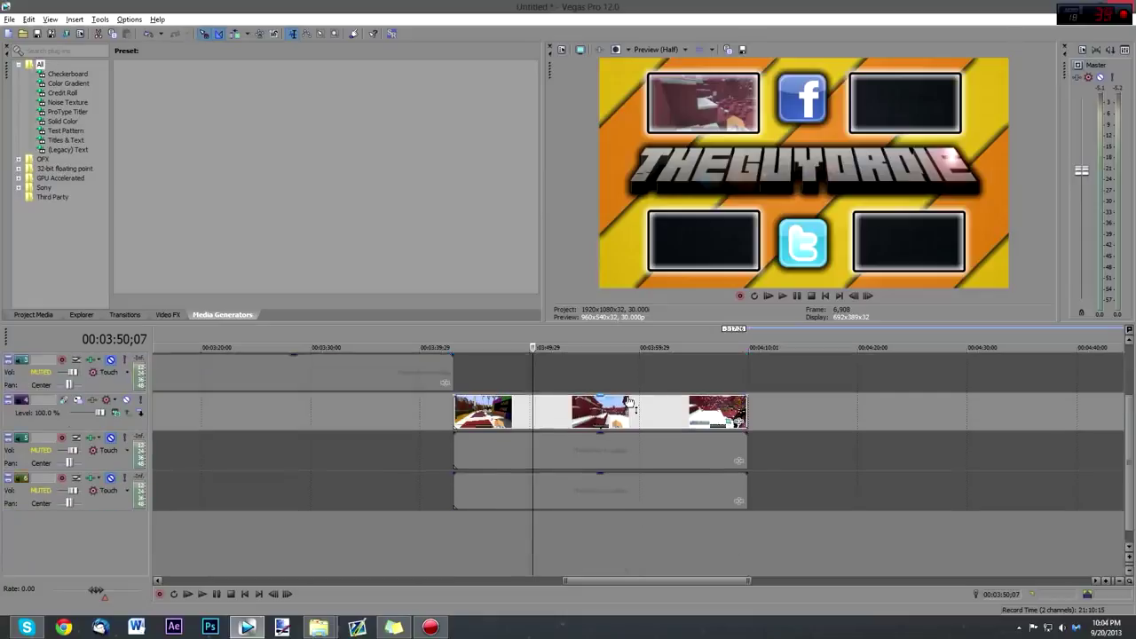
{"action": "scroll", "coordinate": [621, 519], "scroll_direction": "up", "scroll_amount": 1}
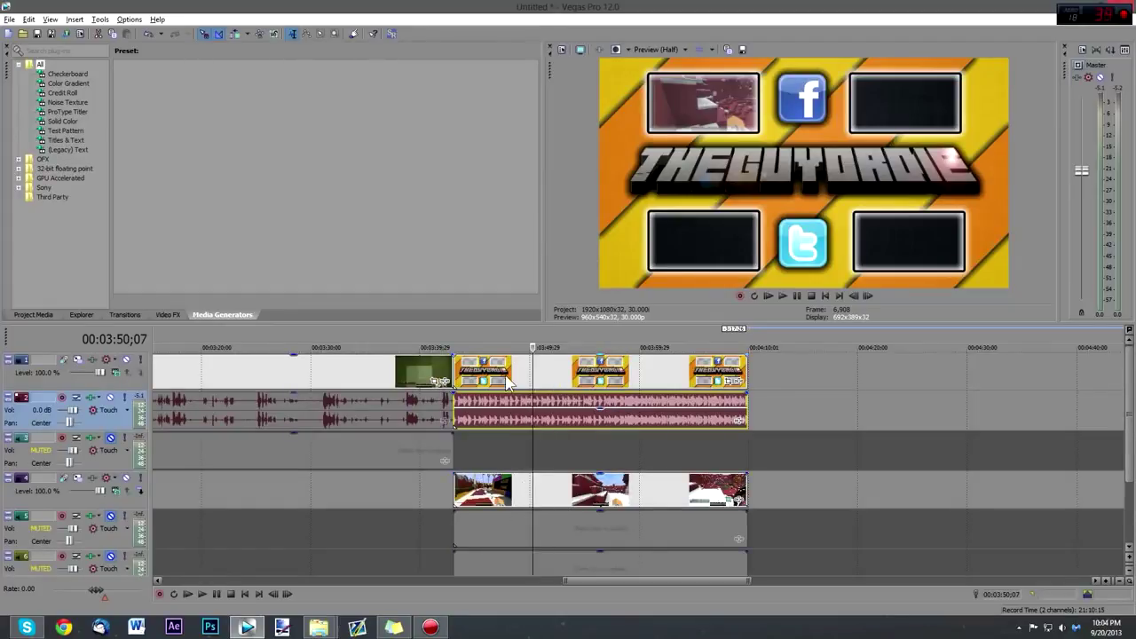
{"action": "left_click", "coordinate": [488, 497]}
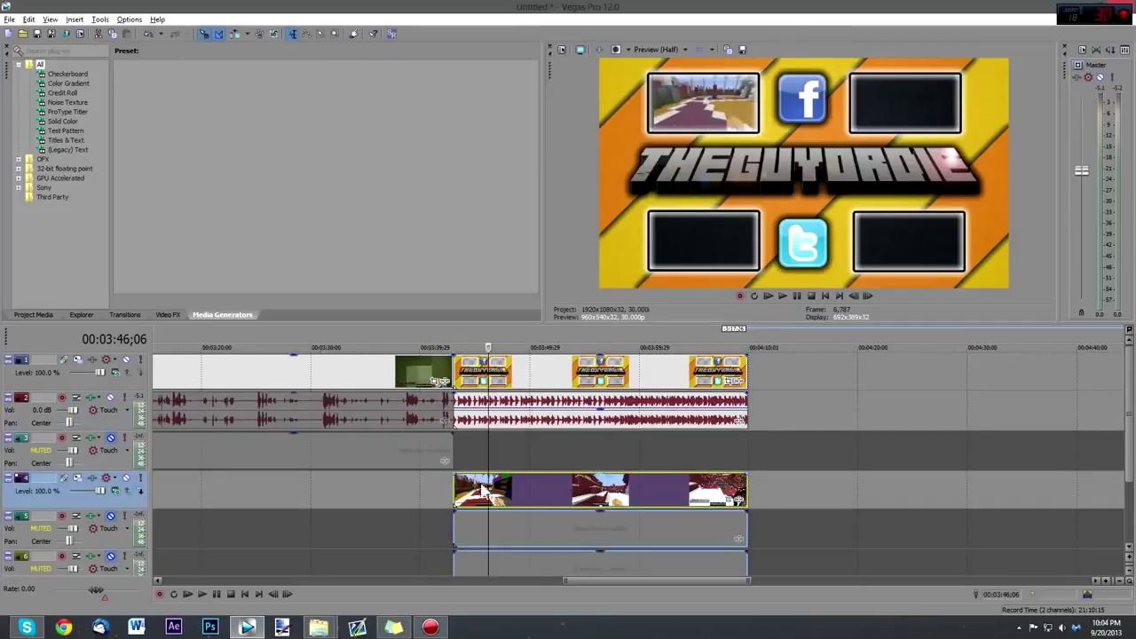
{"action": "left_click", "coordinate": [494, 368]}
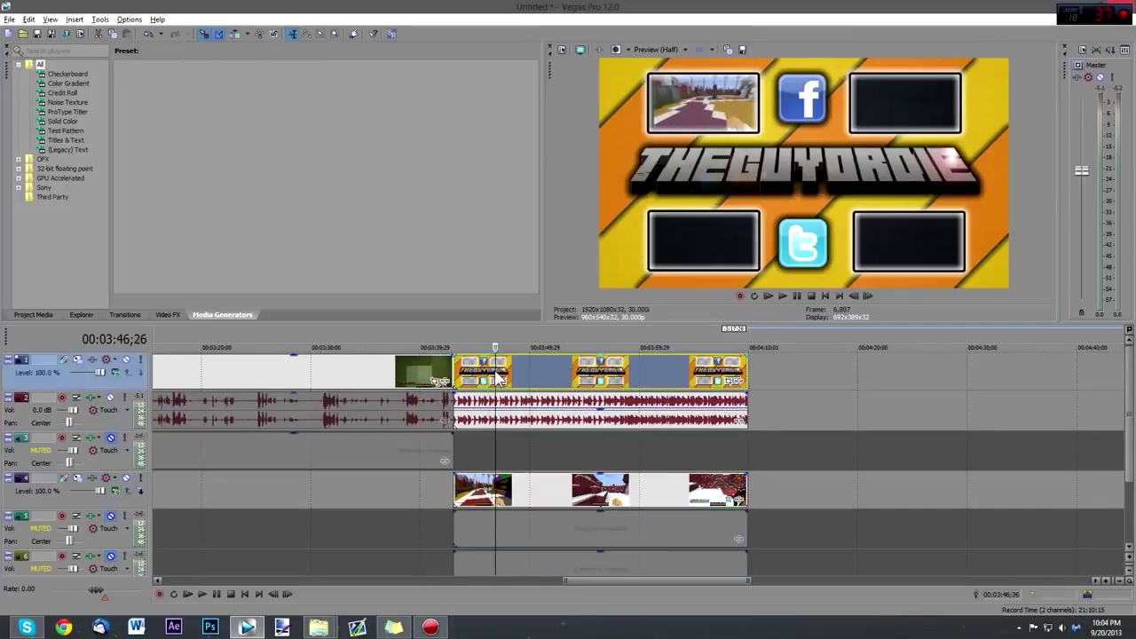
{"action": "left_click", "coordinate": [530, 373]}
{"action": "left_click", "coordinate": [578, 379]}
{"action": "left_click", "coordinate": [663, 368]}
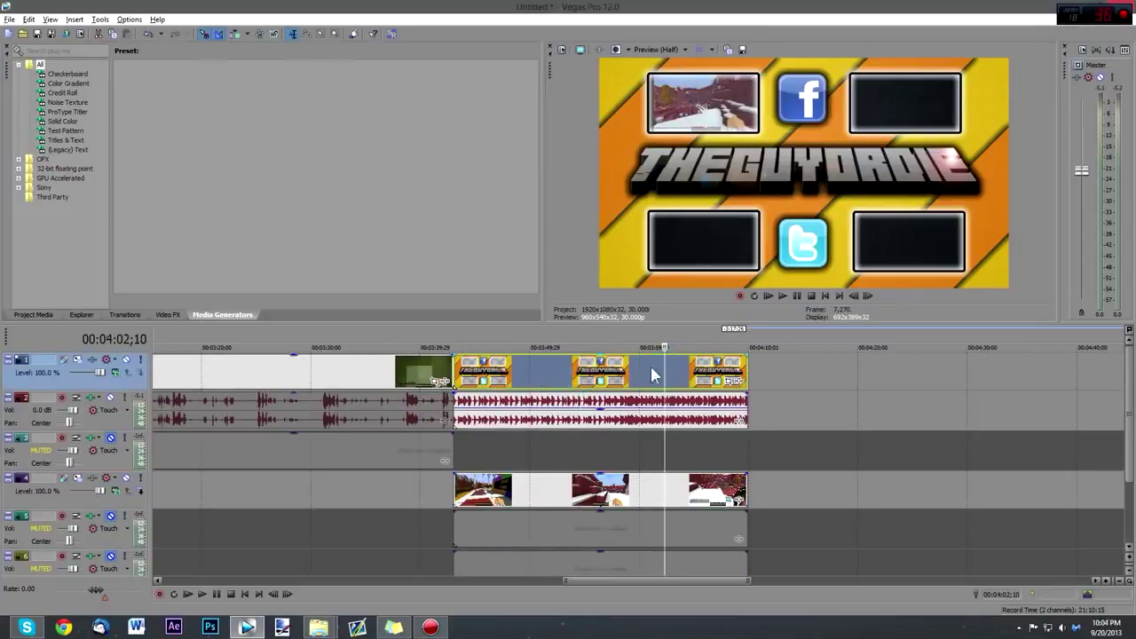
{"action": "left_click", "coordinate": [589, 378]}
{"action": "left_click", "coordinate": [565, 380]}
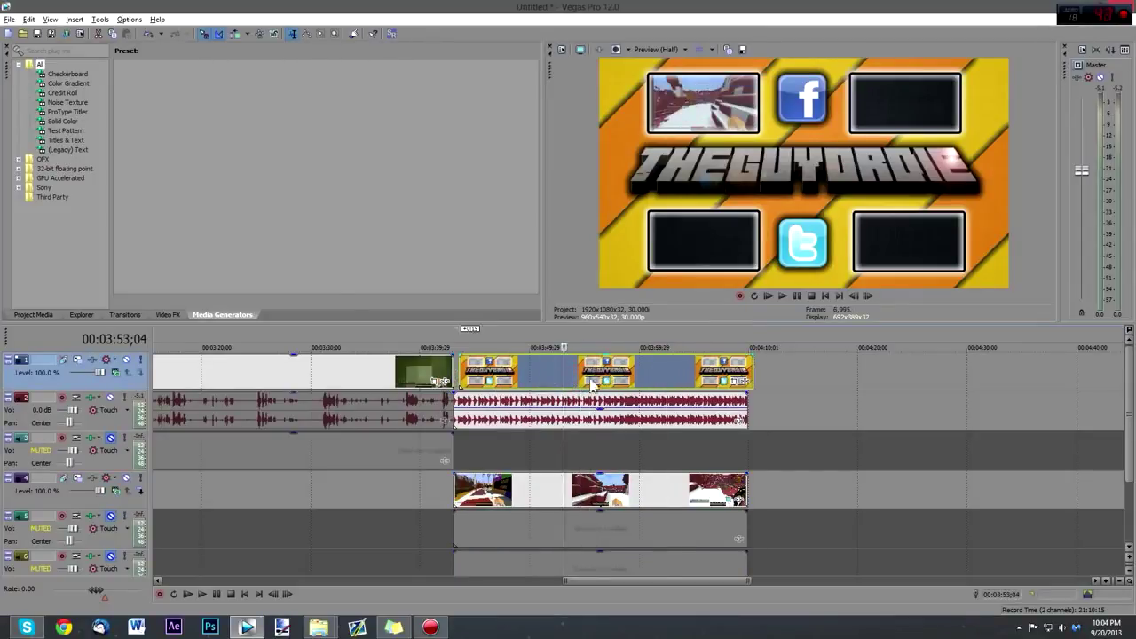
{"action": "left_click_drag", "start_coordinate": [616, 380], "coordinate": [664, 390]}
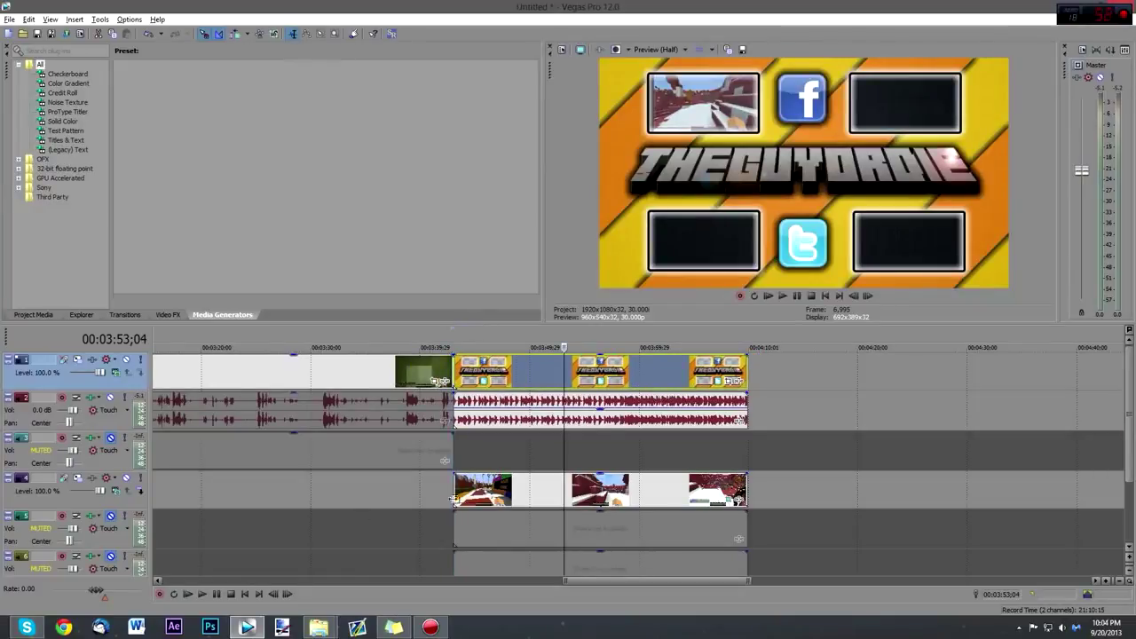
- Try moving the boxed gameplay video track above the outro image track, and undo the reordering
{"action": "left_click_drag", "start_coordinate": [107, 497], "coordinate": [111, 364]}
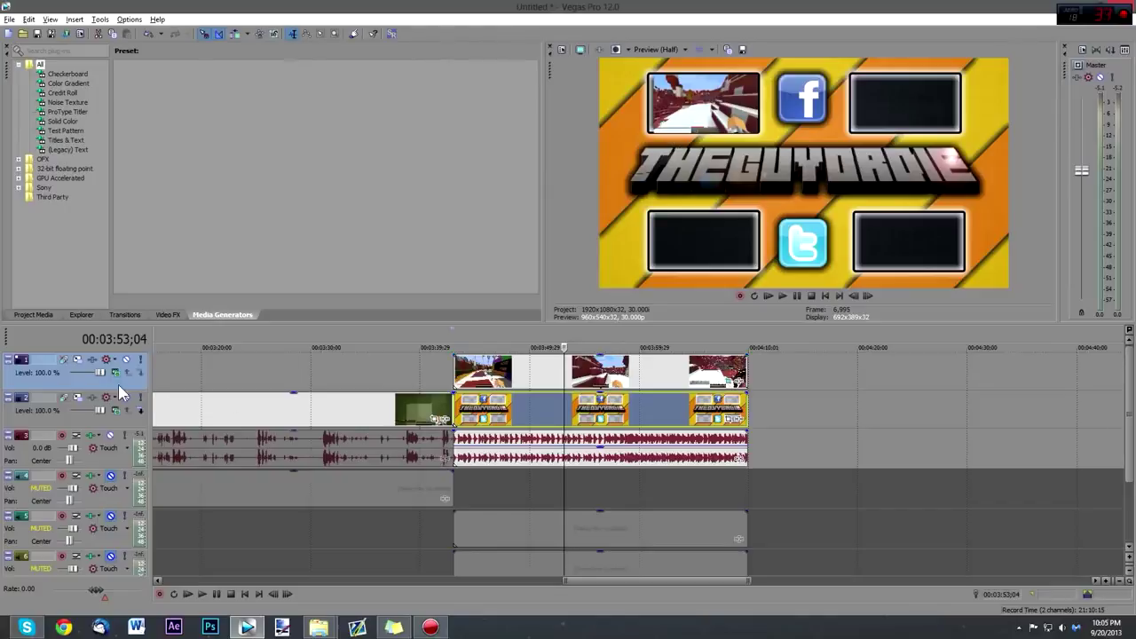
{"action": "key", "text": "ctrl+z"}
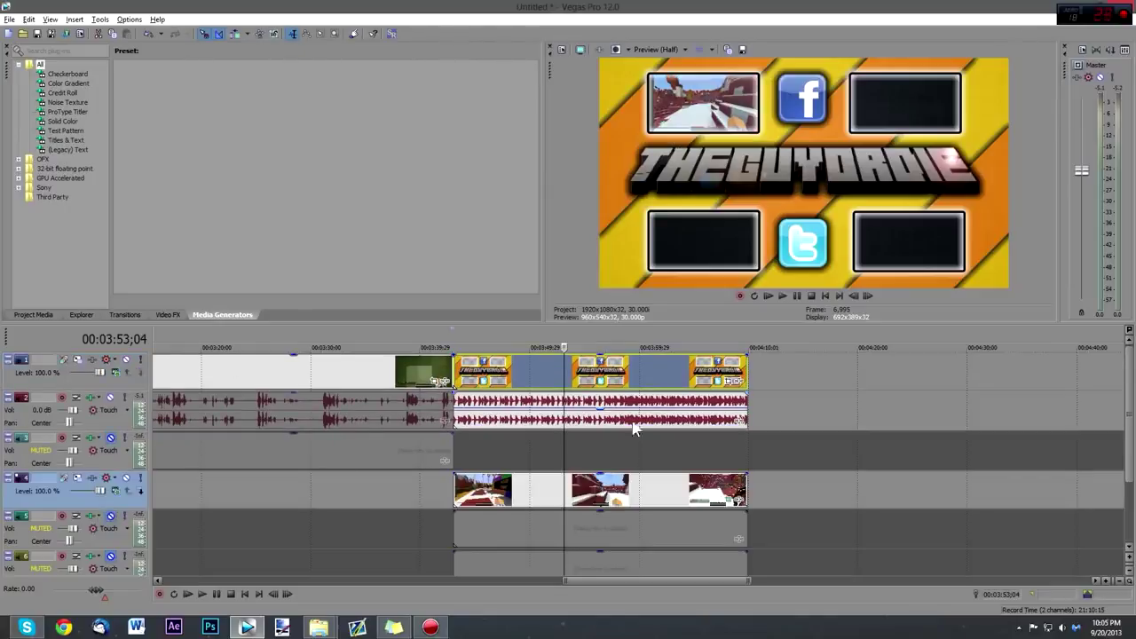